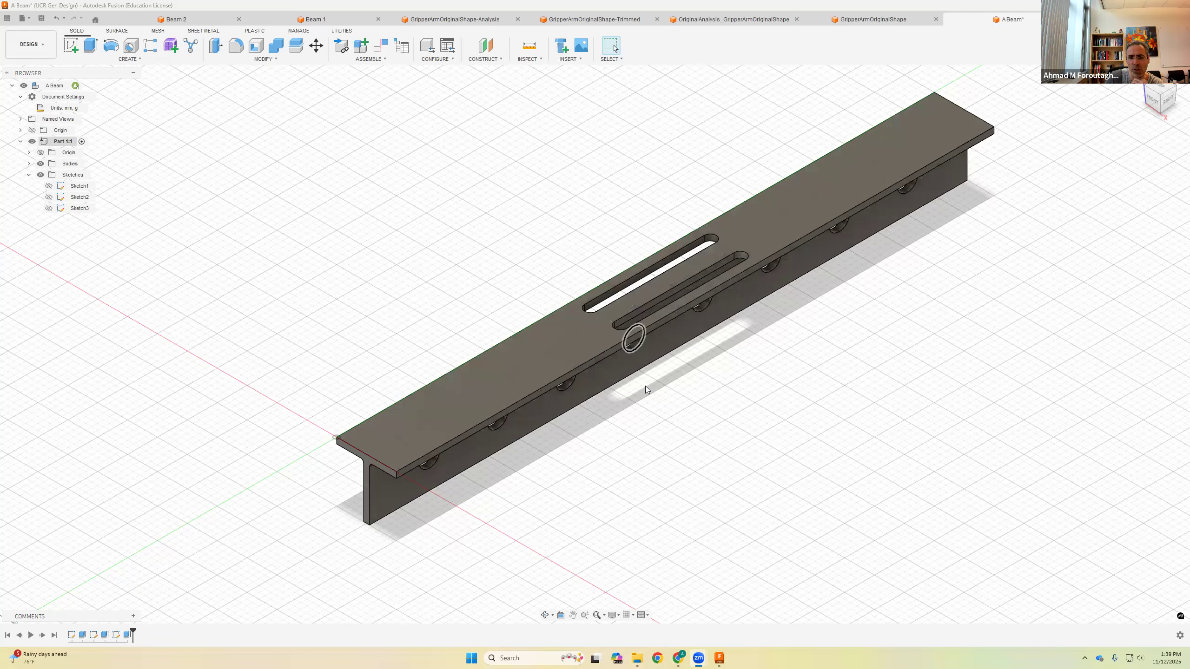
Step: Open Sketch3 to inspect the holes' diameter dimension, then finish the sketch
scroll(675, 431, up, 3)
scroll(525, 456, down, 2)
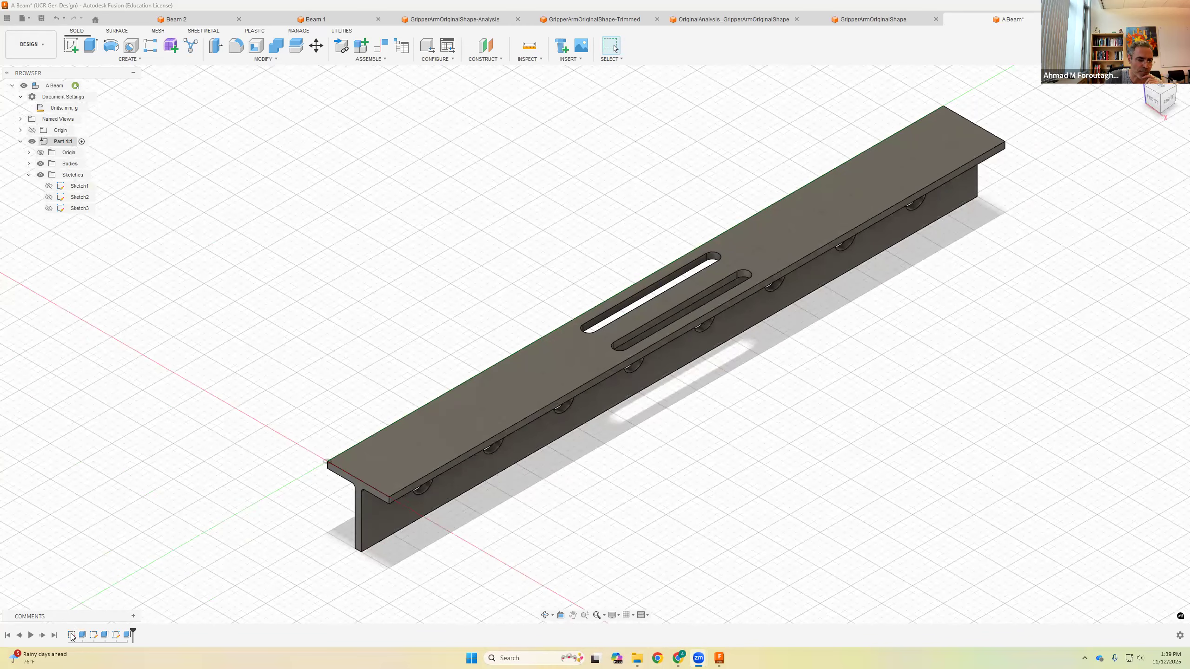
click(117, 637)
double_click(117, 637)
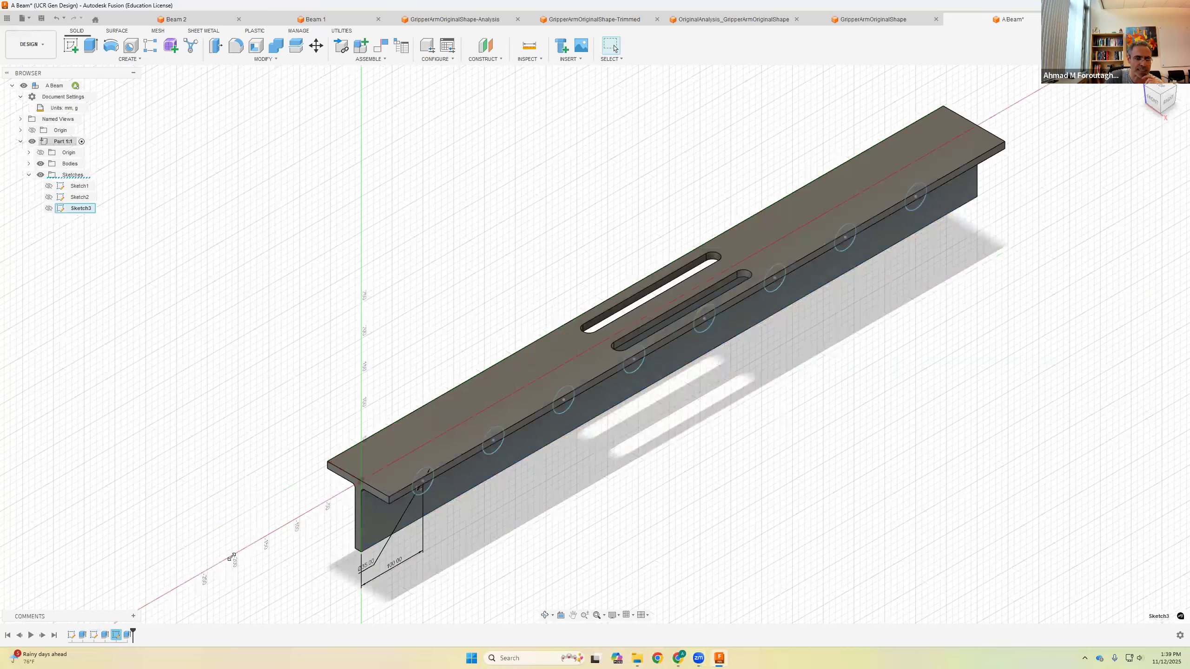
double_click(217, 402)
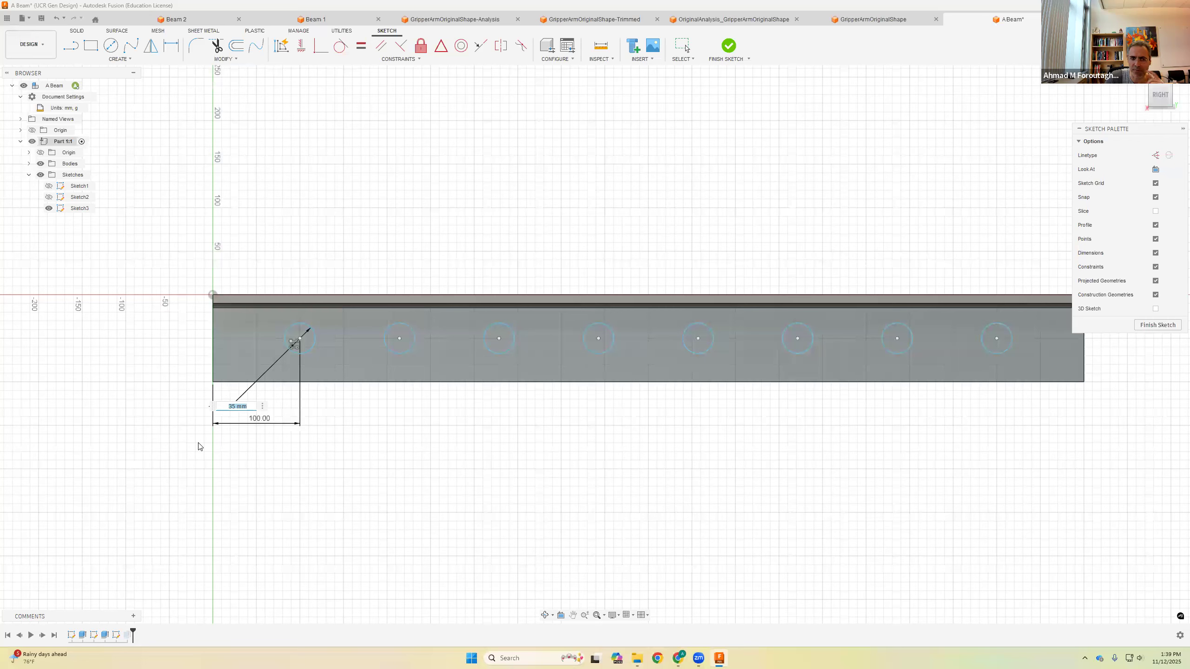
key(Return)
scroll(488, 191, down, 1)
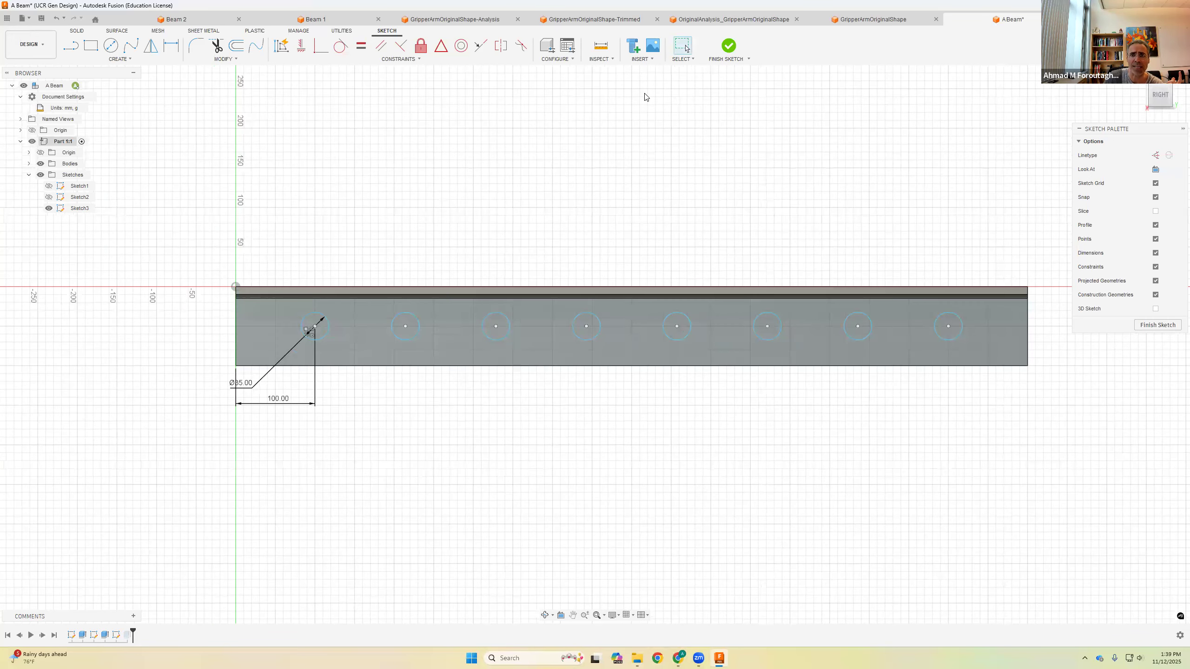
click(728, 46)
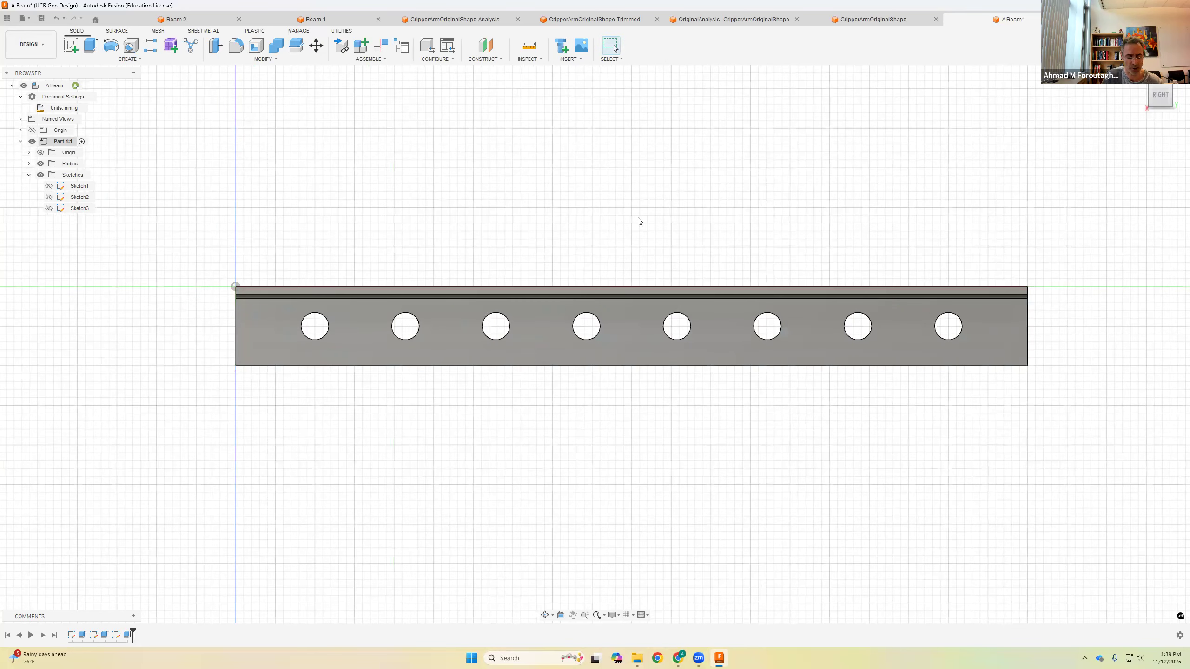
Step: Switch to the Simulation workspace and create a new Static Stress study, closing the quick setup panel
shift+middle_drag(484, 231, 527, 261)
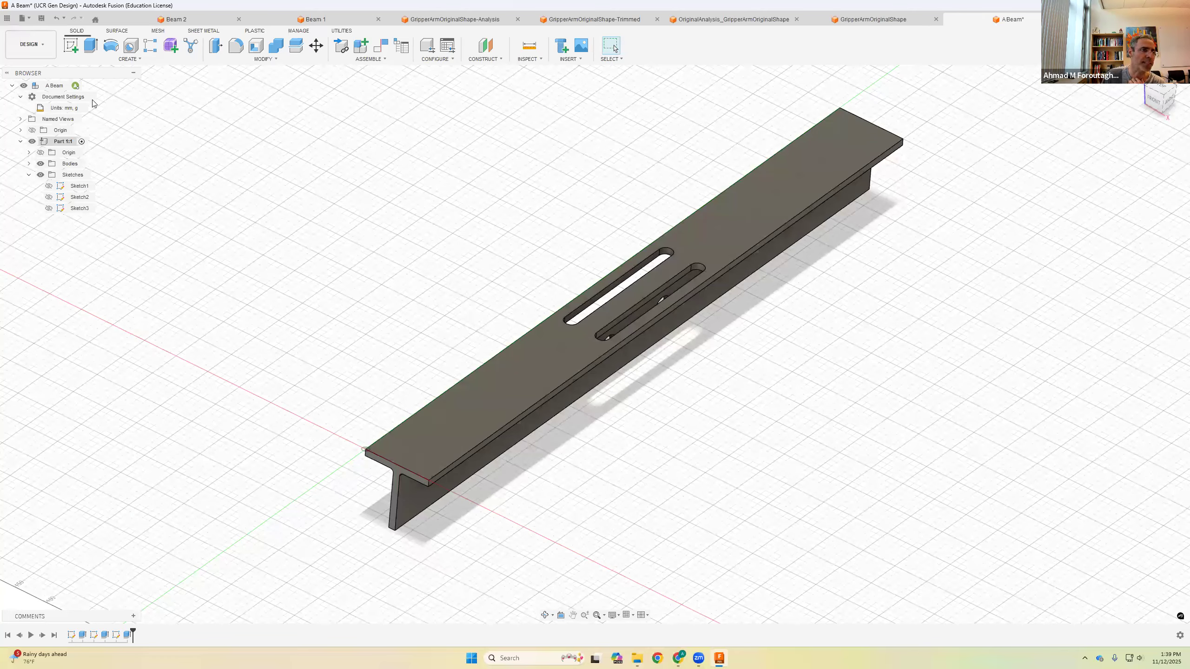
click(45, 47)
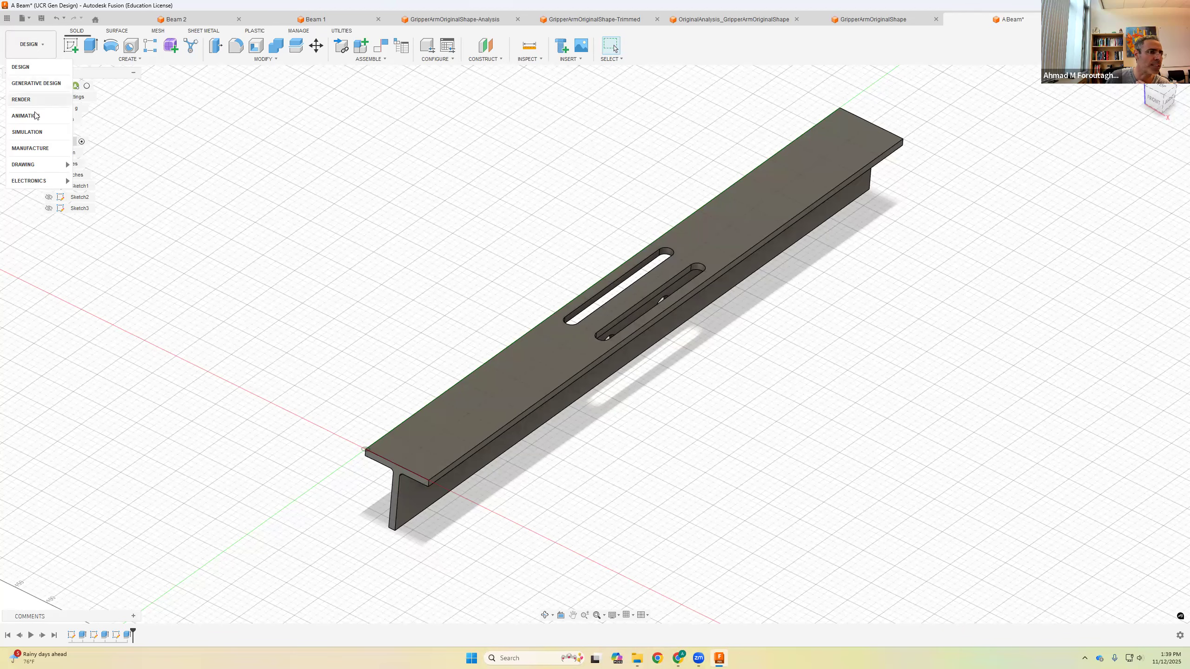
click(33, 132)
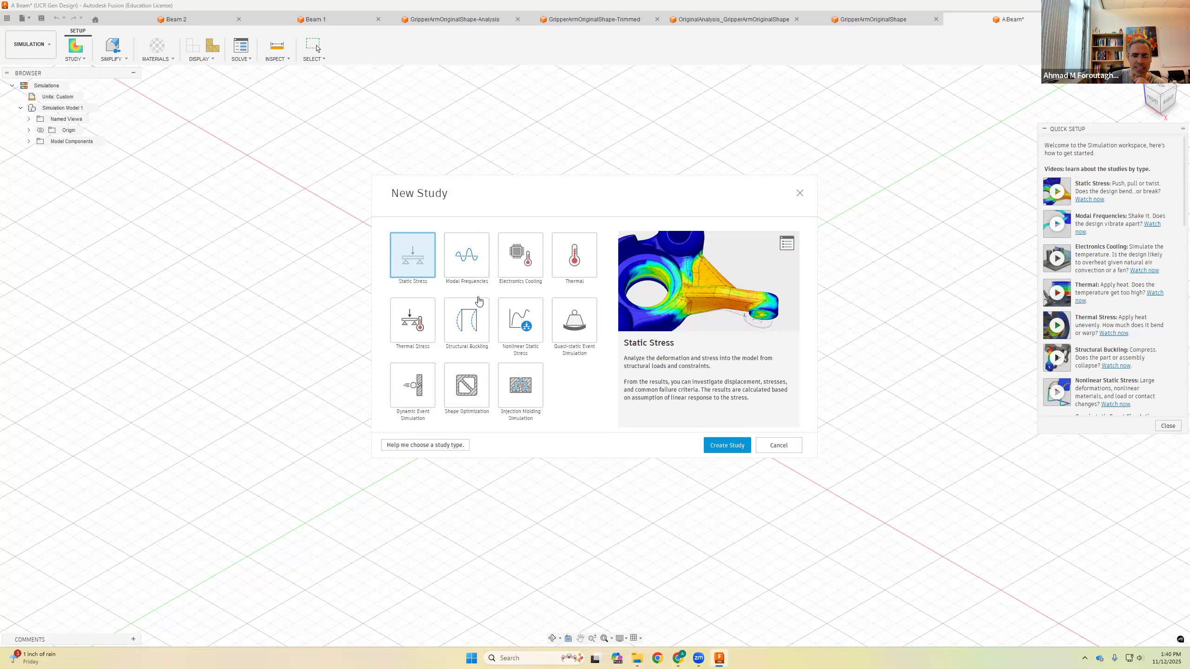
click(727, 446)
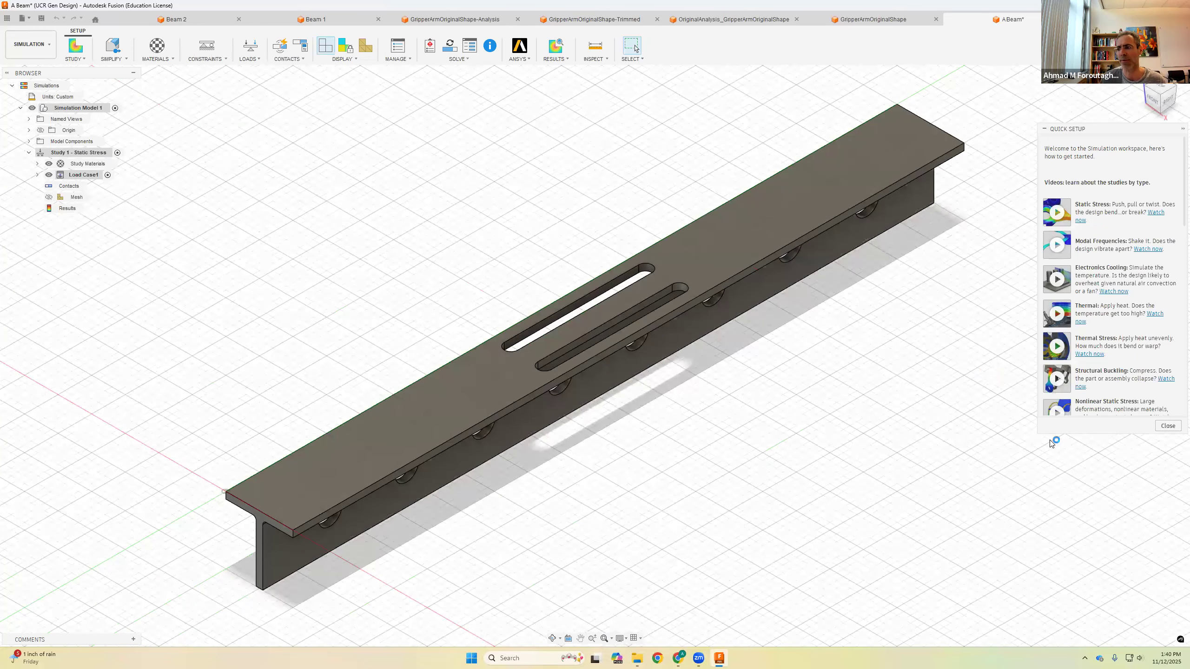
click(1168, 427)
scroll(487, 155, down, 3)
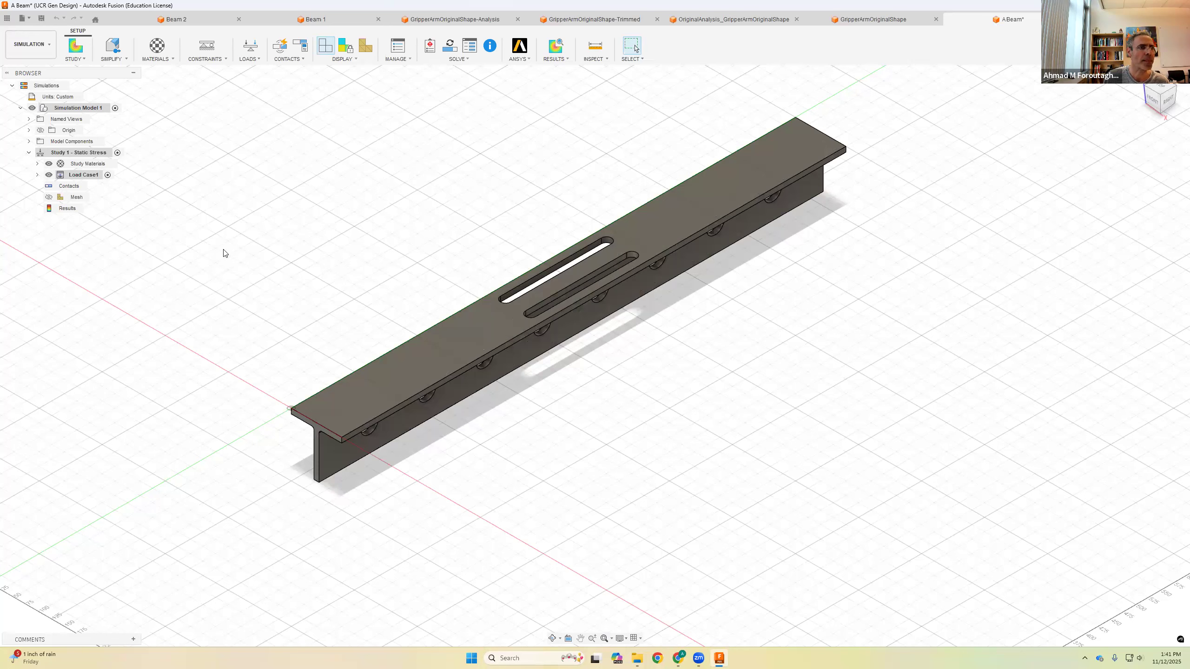
Step: Open Study Materials and set the beam's study material to Aluminum 7075, reviewing its properties before confirming
click(173, 60)
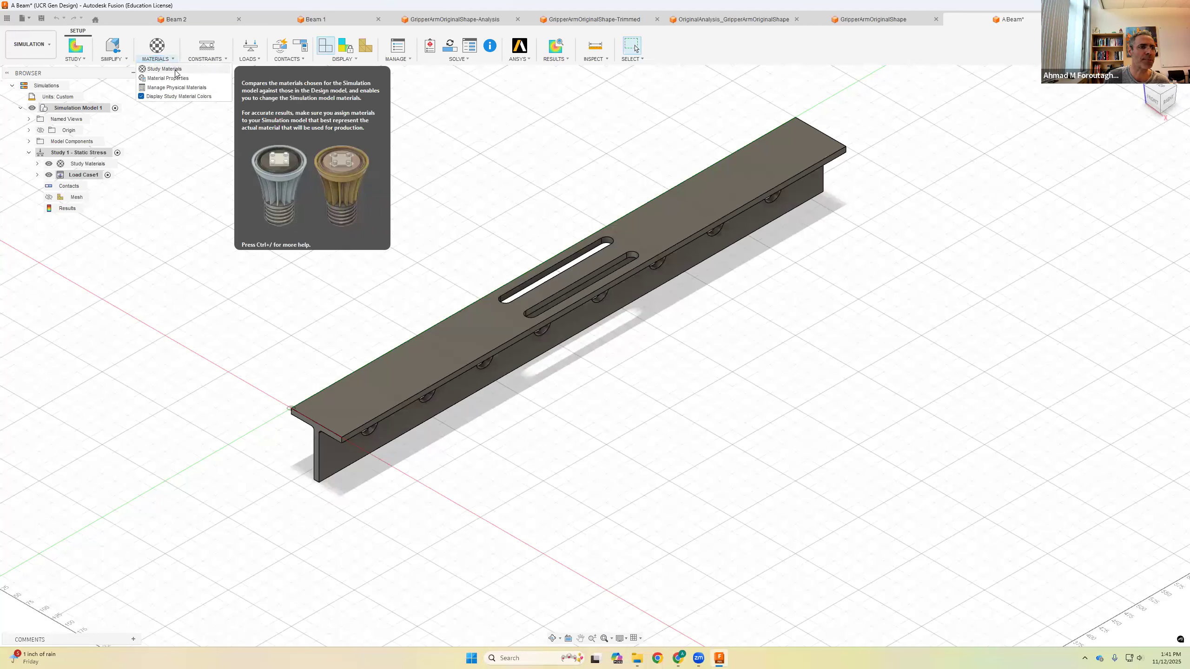
click(175, 70)
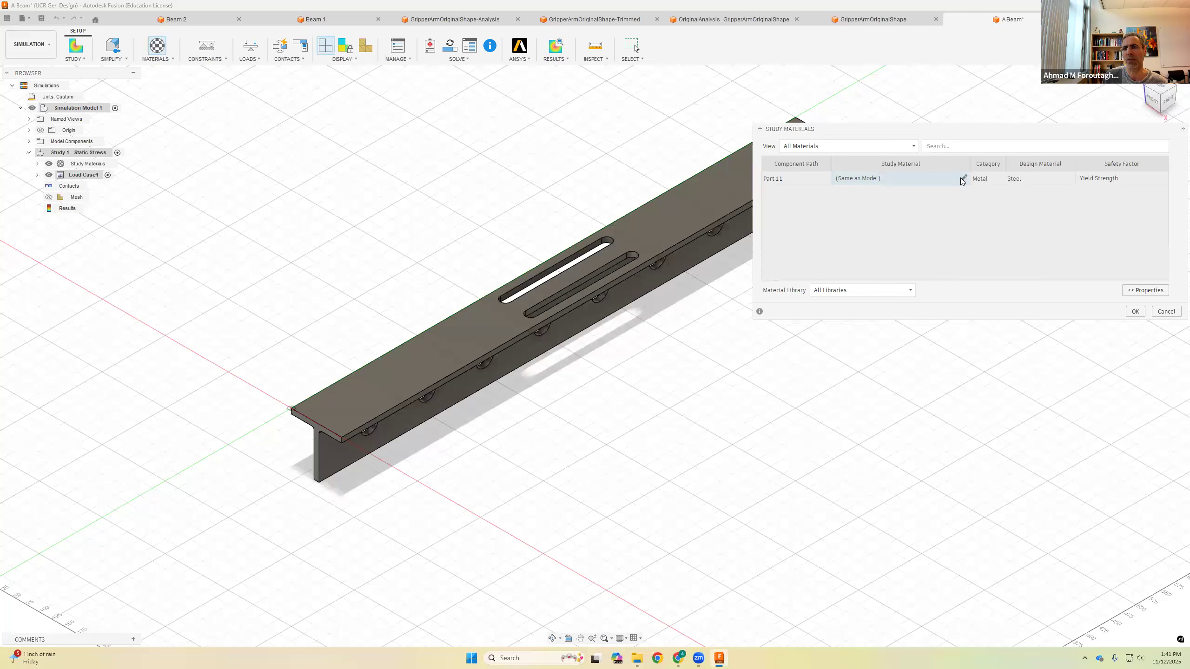
click(919, 179)
drag(827, 129, 716, 195)
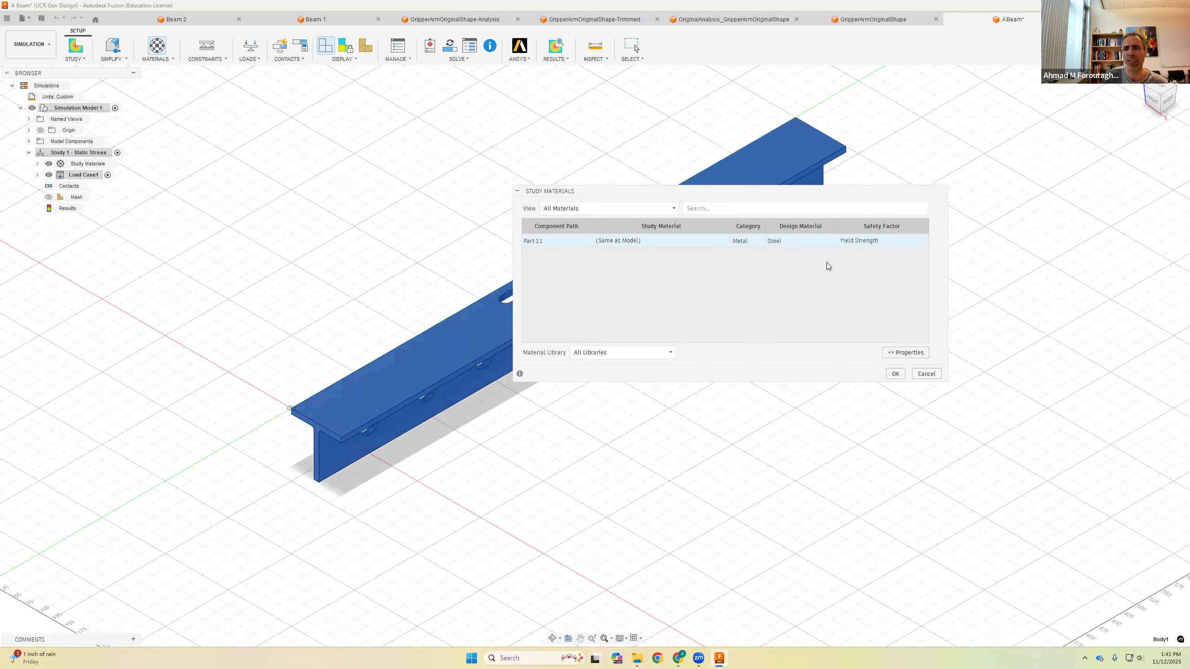
click(904, 352)
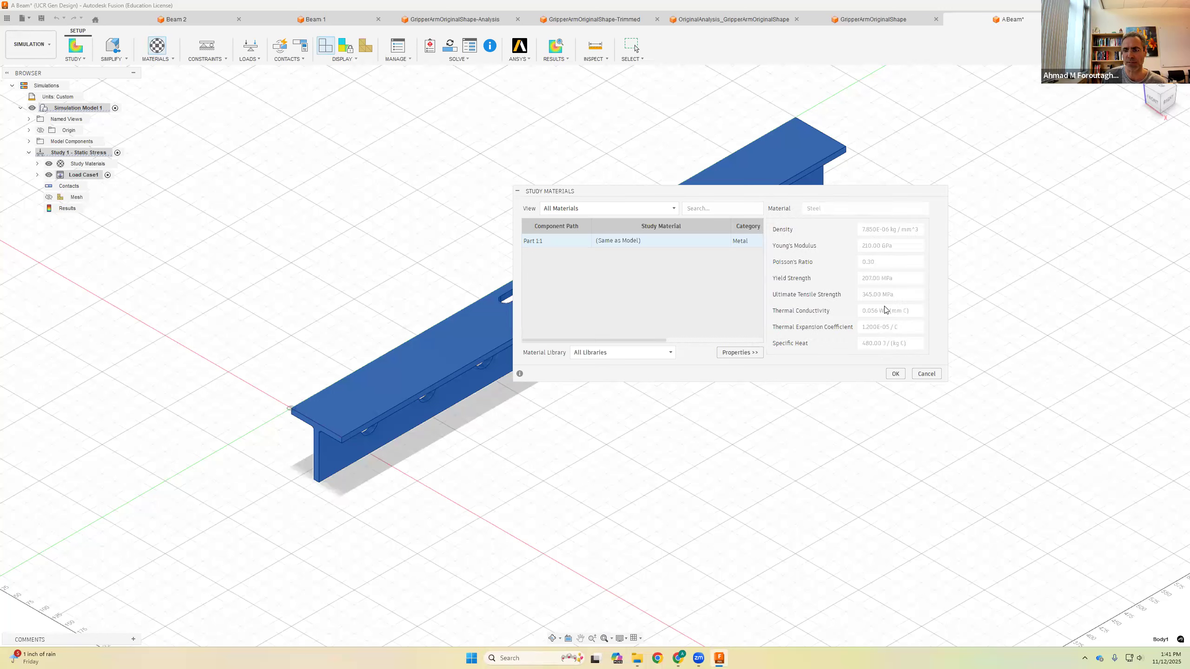
click(746, 355)
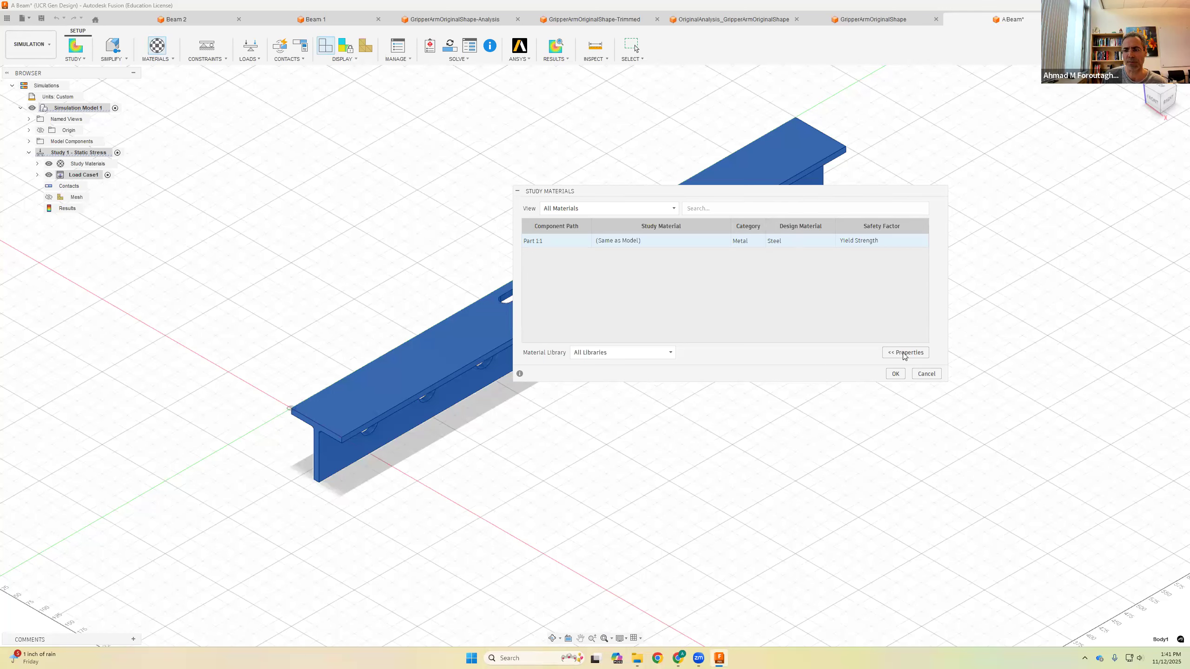
click(724, 243)
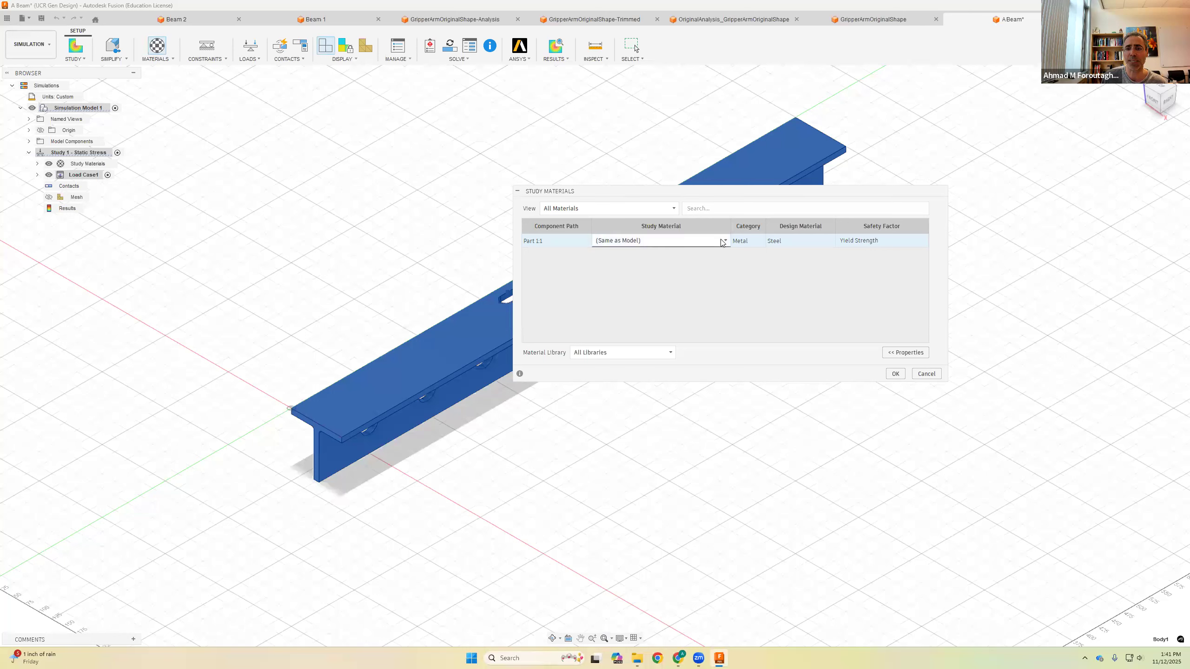
click(725, 242)
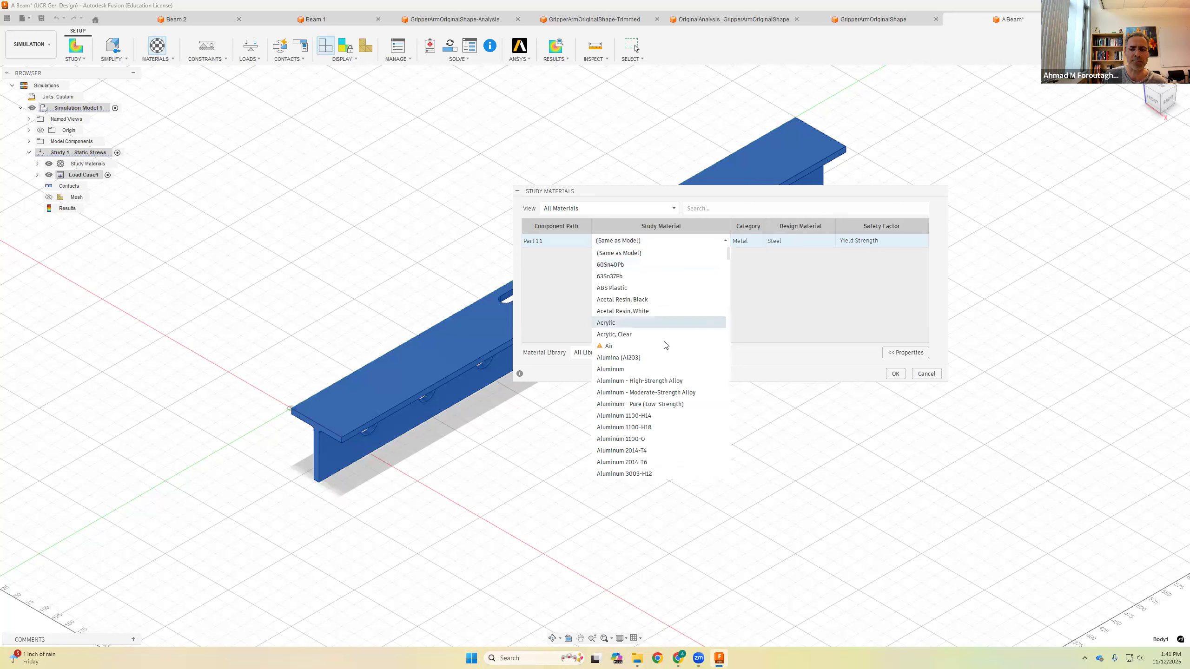
scroll(663, 407, down, 5)
scroll(663, 407, down, 5)
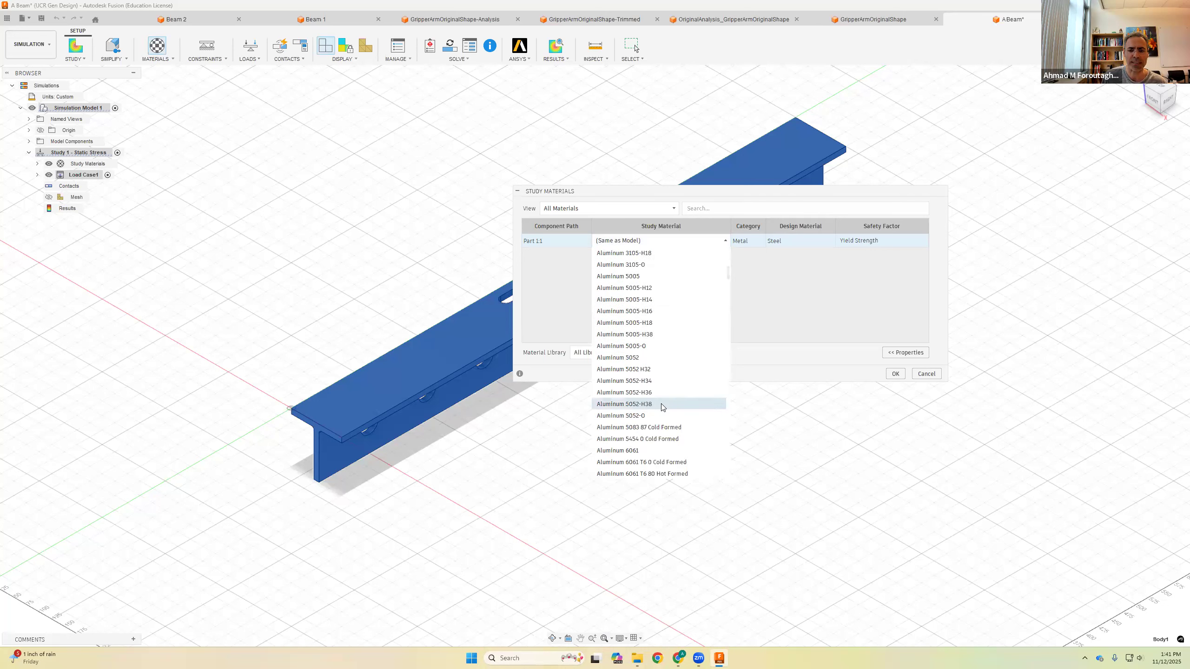
scroll(663, 407, down, 5)
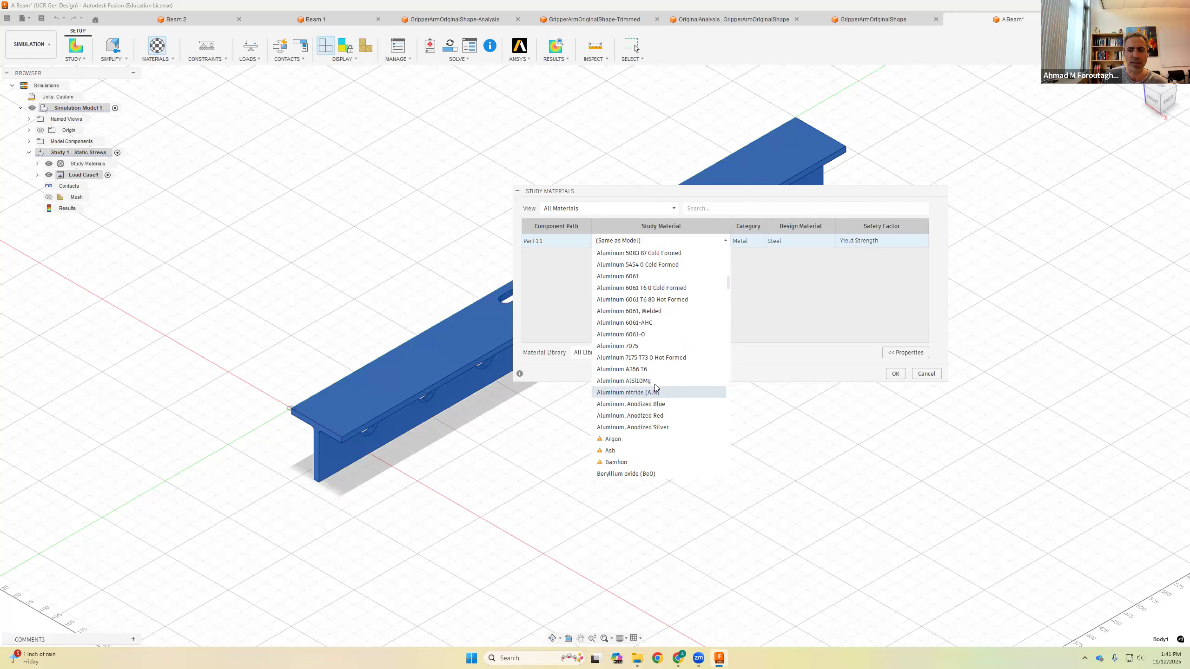
click(638, 347)
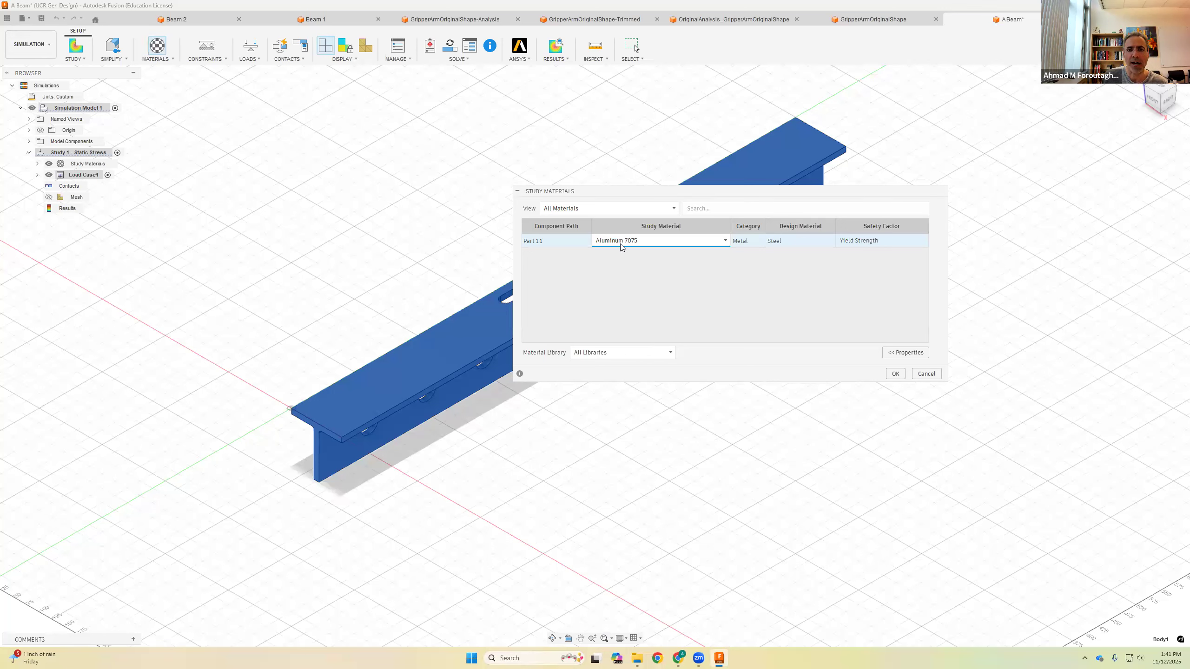
click(892, 354)
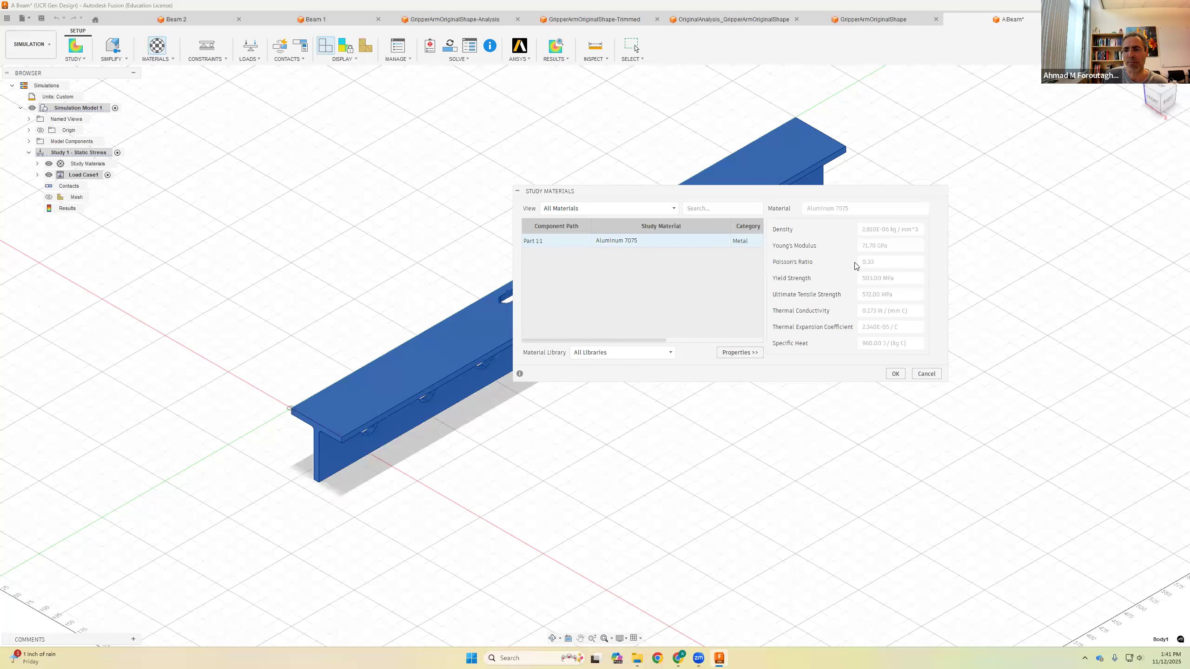
click(748, 352)
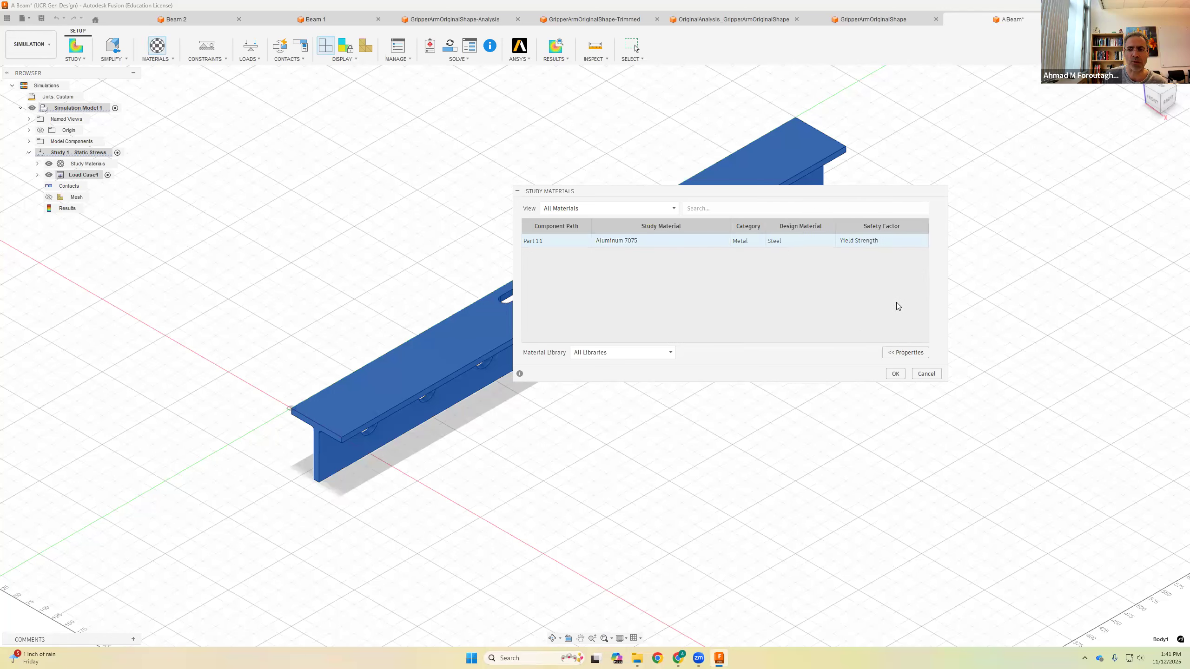
click(896, 374)
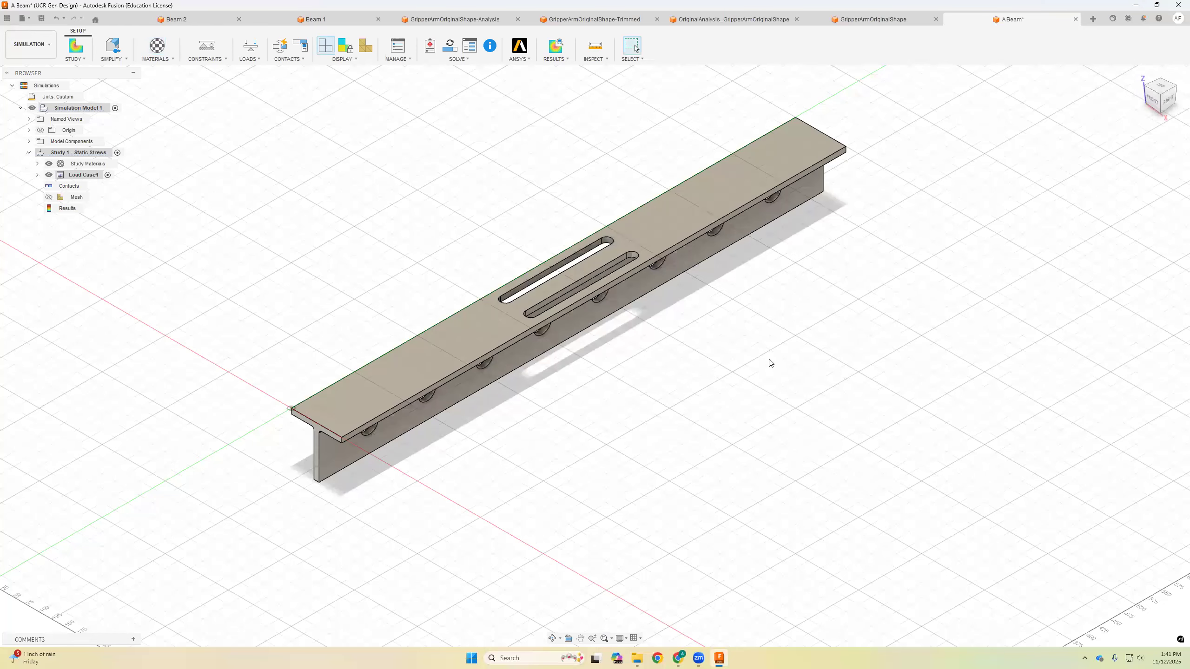
Step: Apply a Fixed structural constraint to the end face of the T-beam
middle_drag(688, 353, 748, 389)
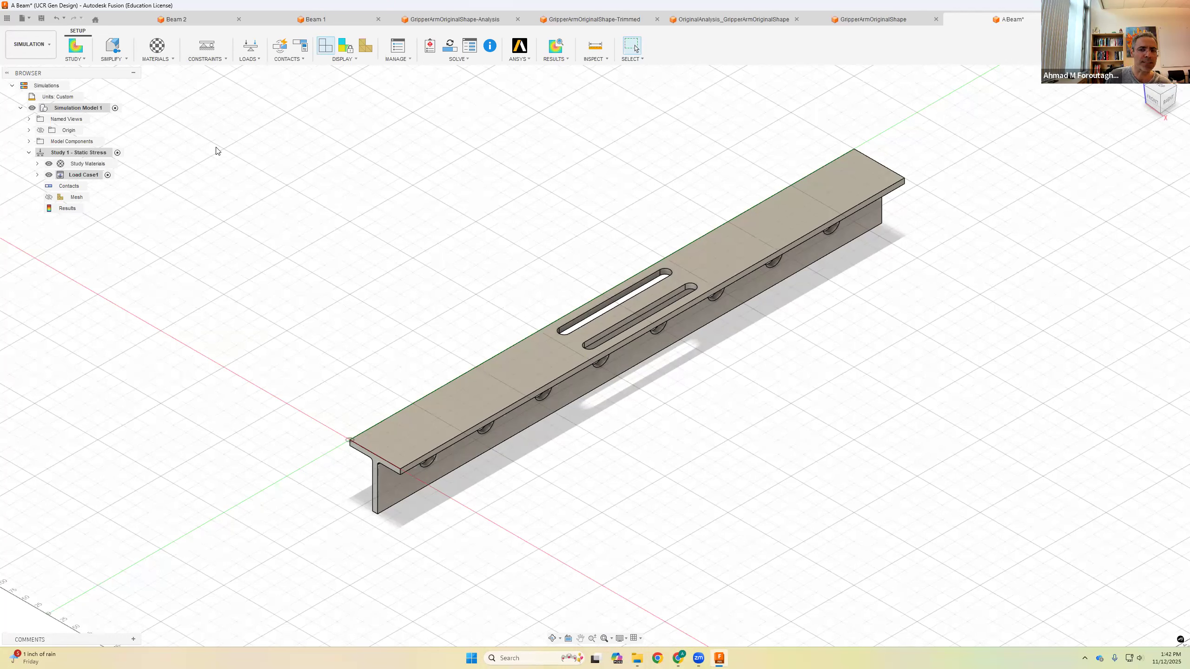
click(216, 62)
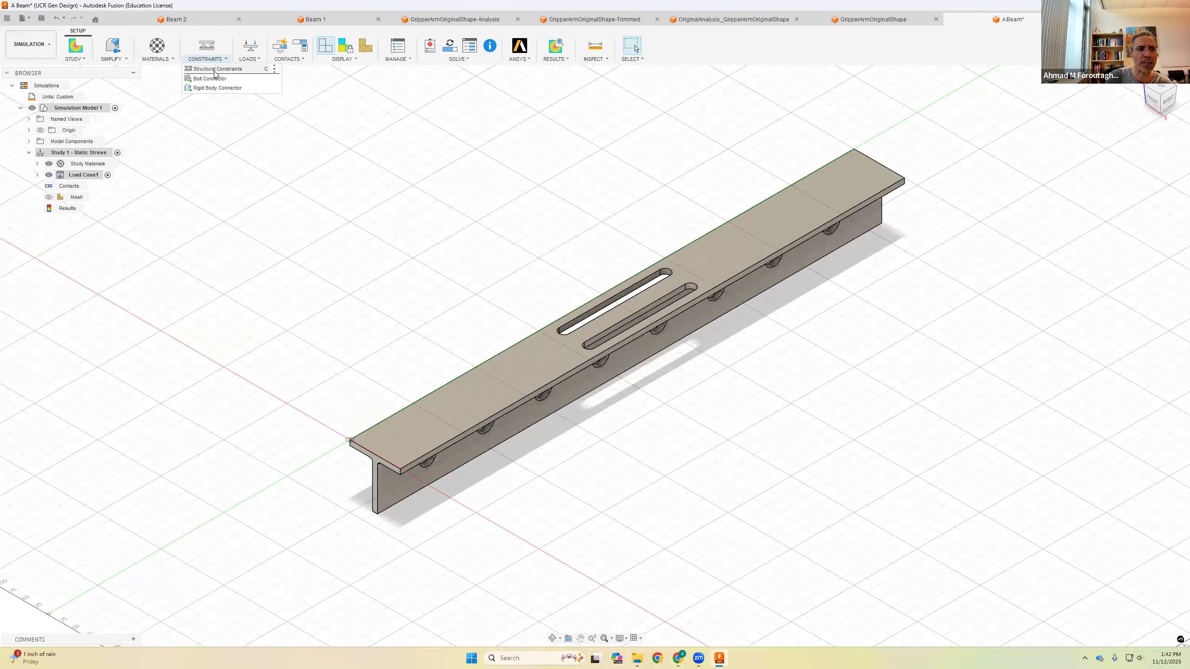
click(215, 70)
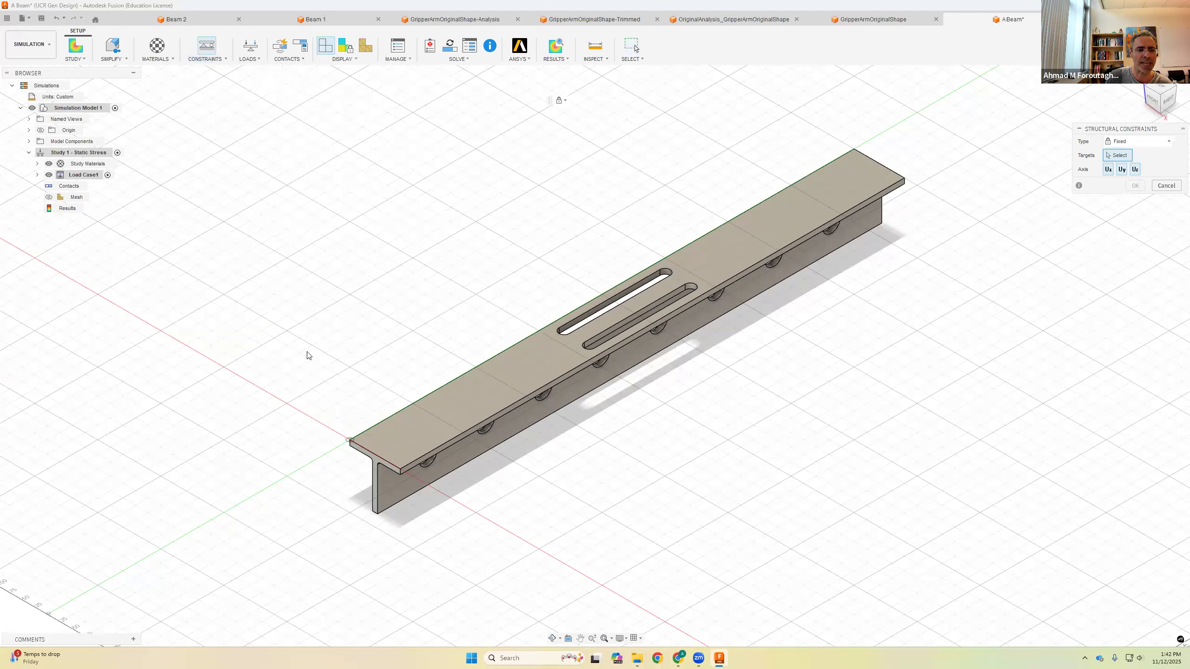
scroll(379, 464, up, 4)
click(375, 466)
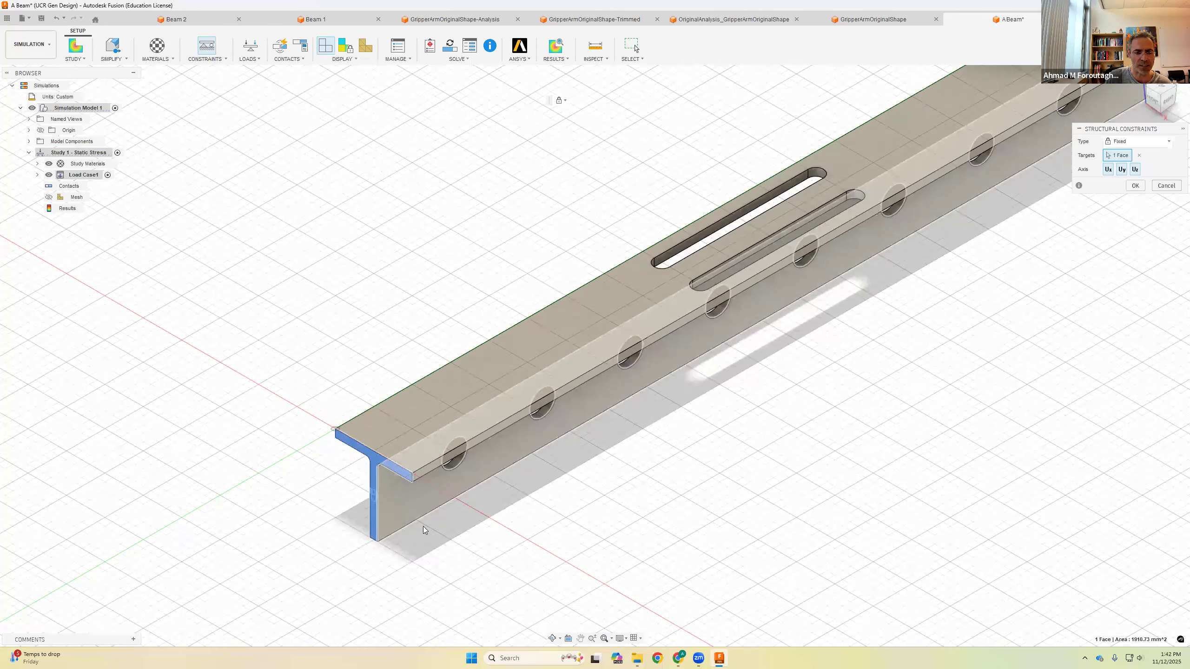
middle_drag(560, 536, 419, 525)
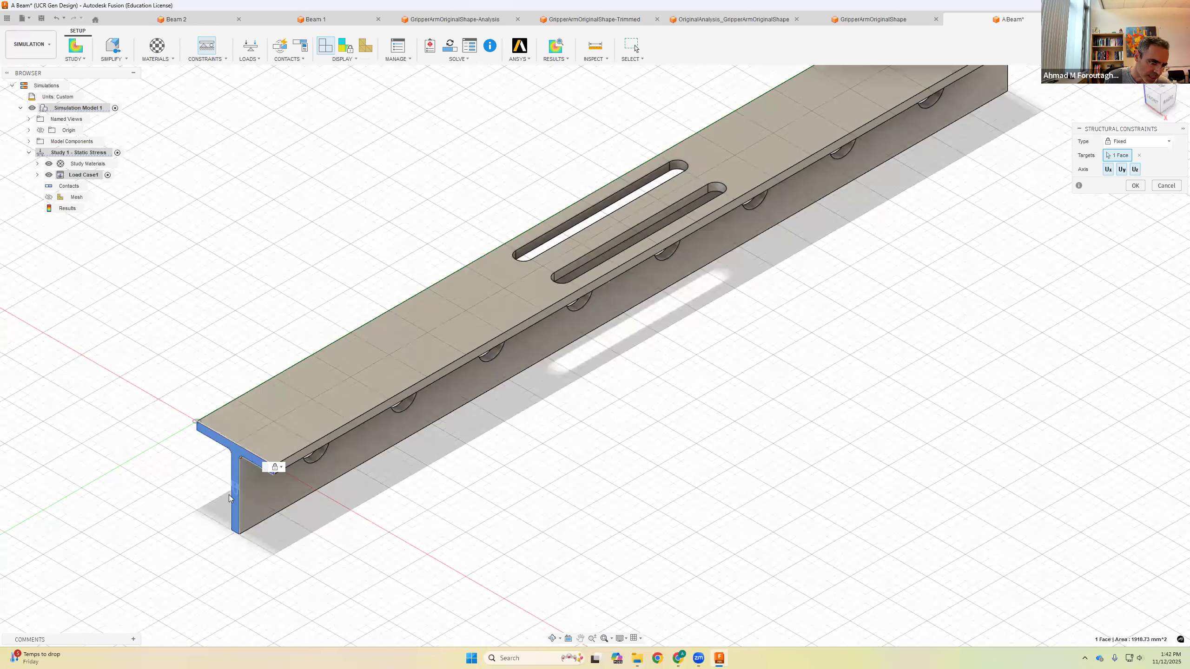
scroll(232, 490, up, 6)
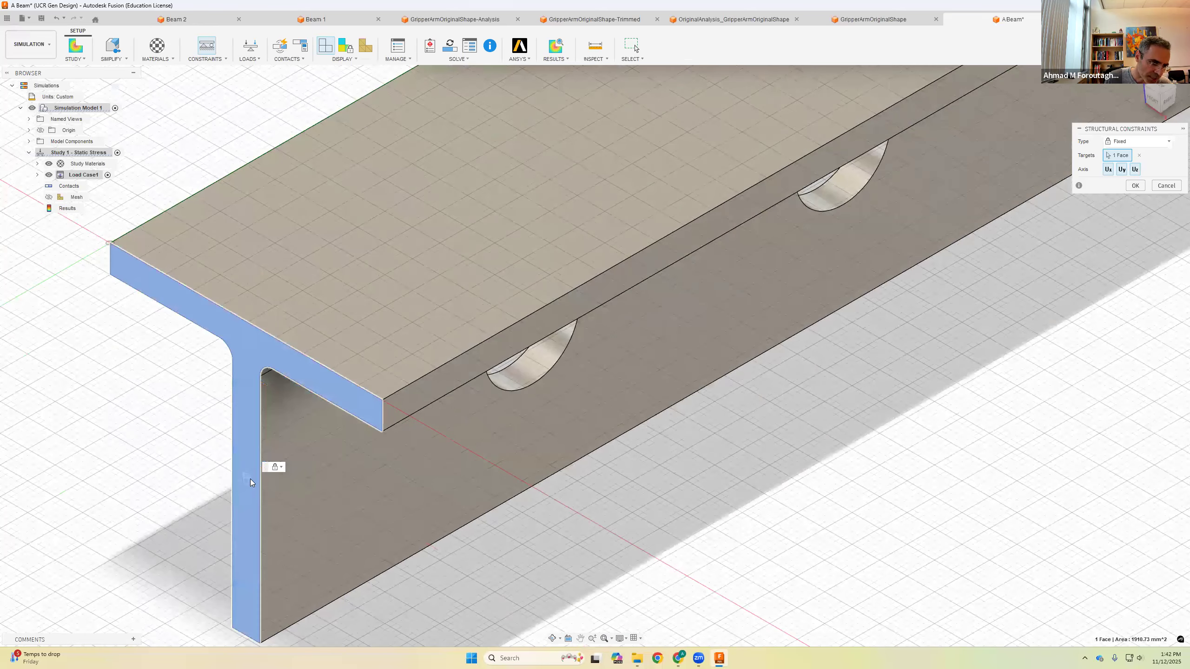
scroll(249, 479, down, 5)
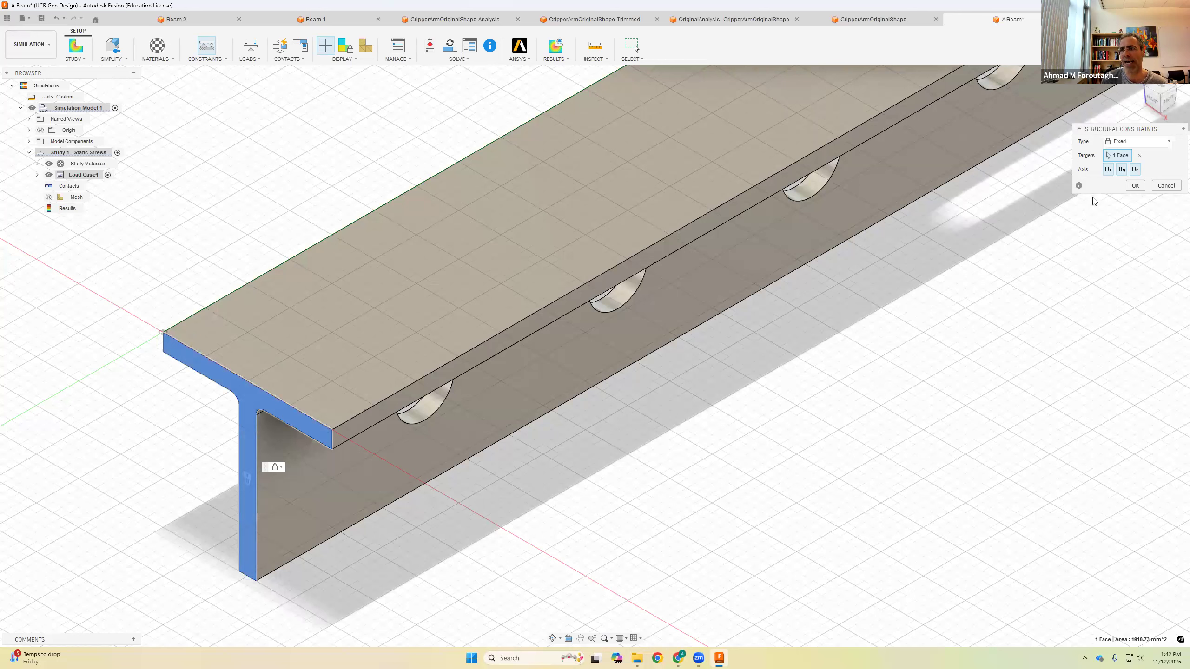
drag(1130, 129, 1010, 291)
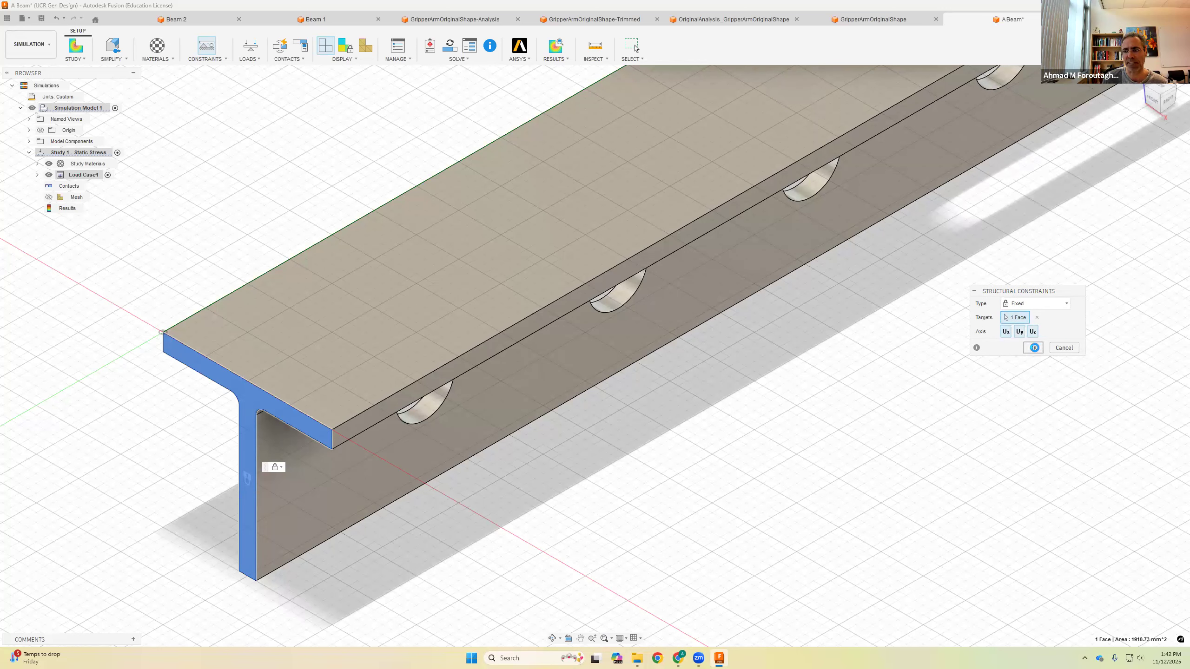
click(1033, 348)
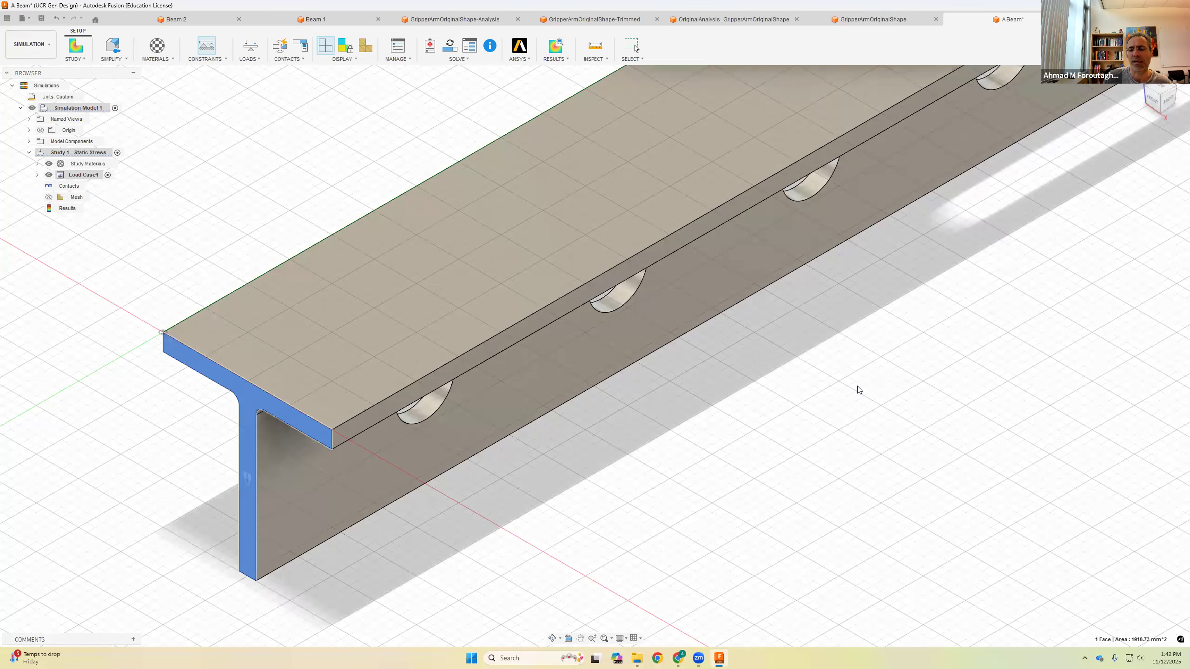
scroll(786, 408, down, 3)
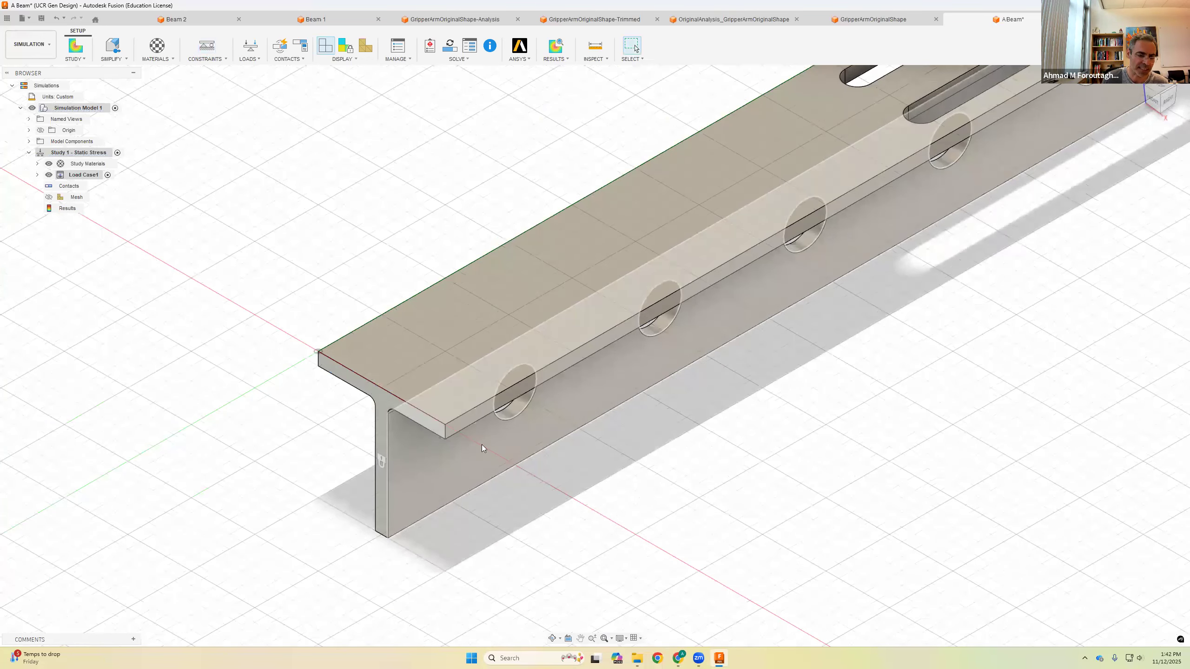
scroll(565, 481, down, 5)
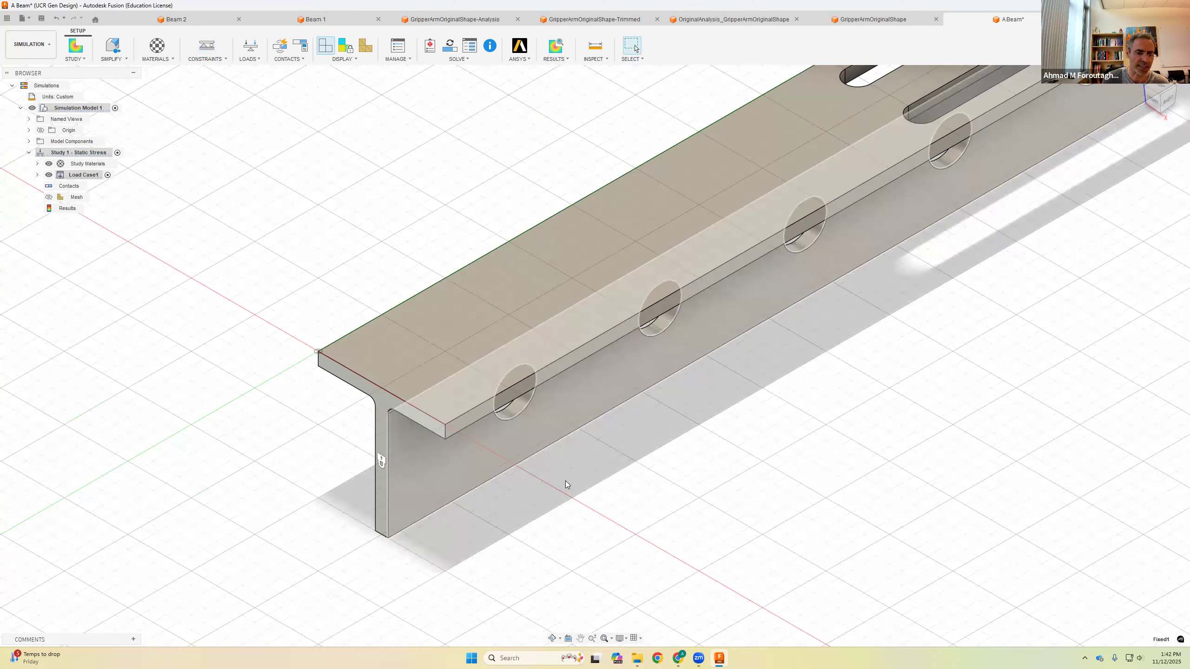
middle_drag(603, 478, 454, 479)
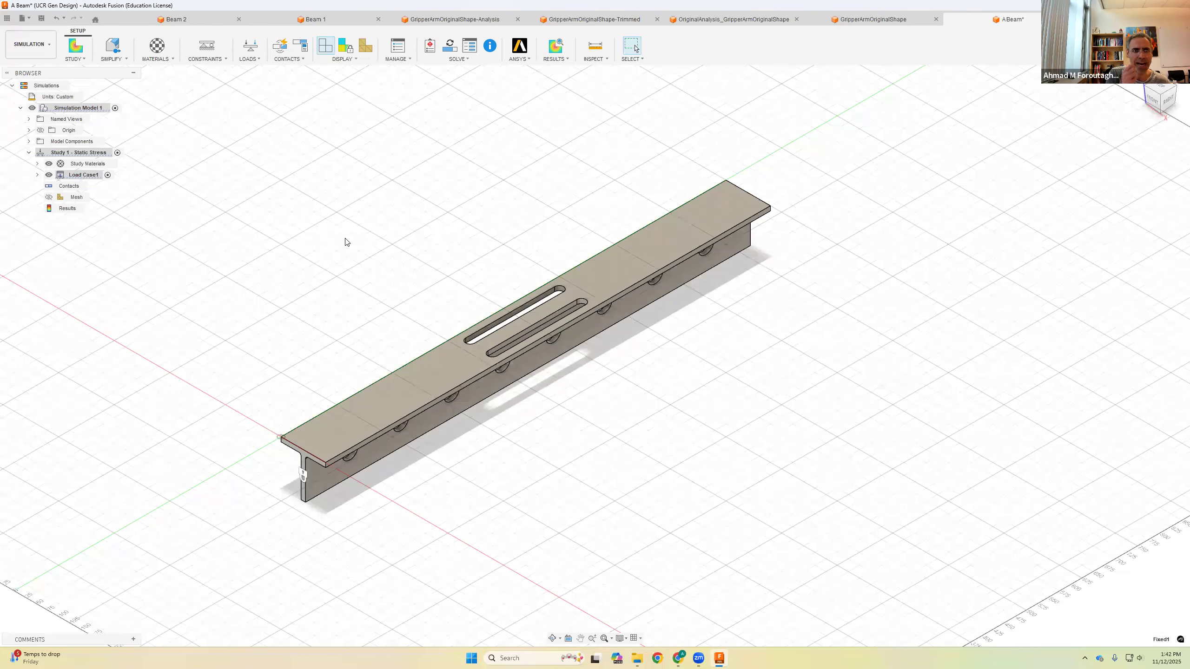
Step: Apply a structural force of -1250 N in Fz to the top edge at the far end of the beam
click(261, 61)
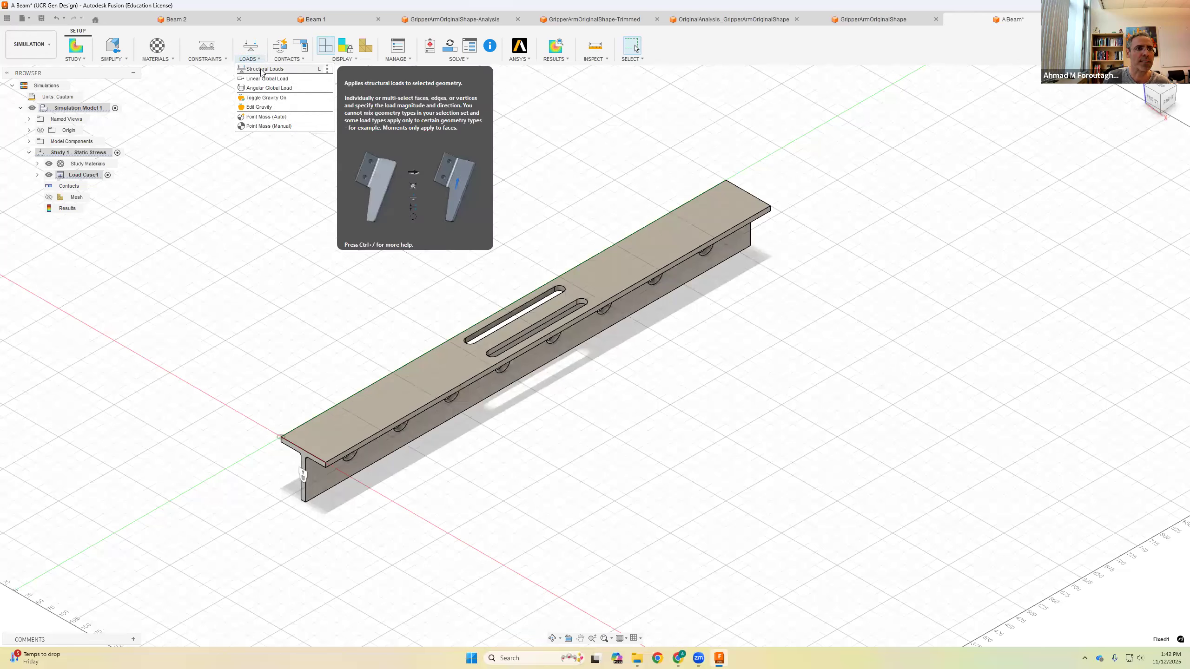
click(261, 69)
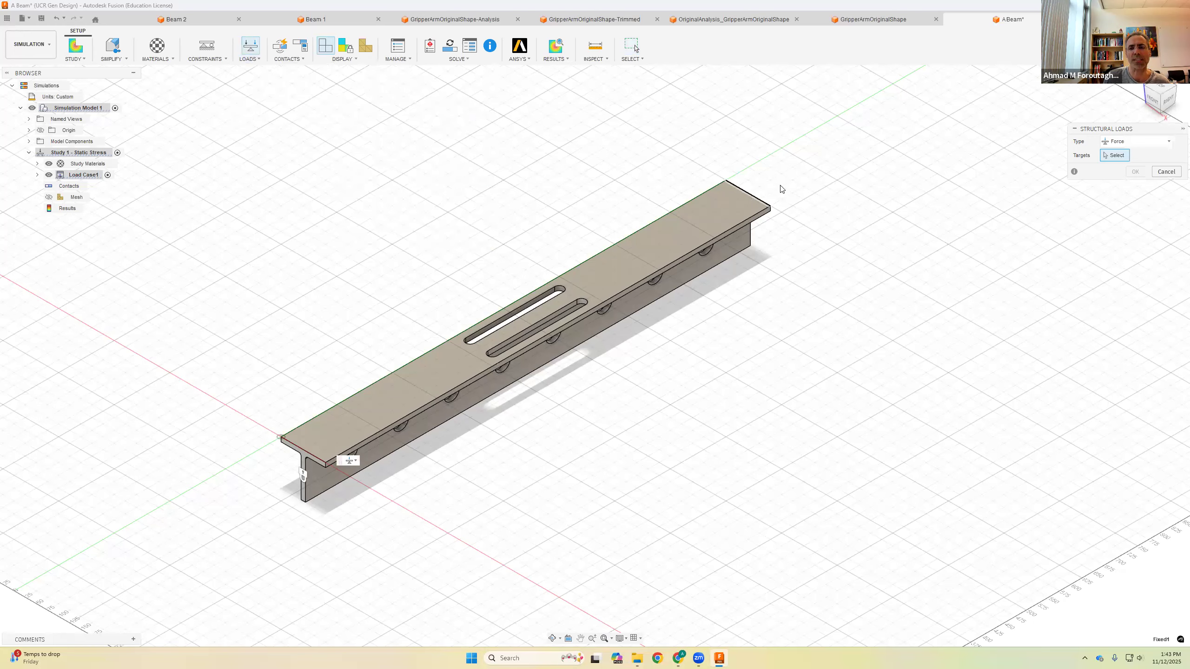
scroll(665, 190, up, 5)
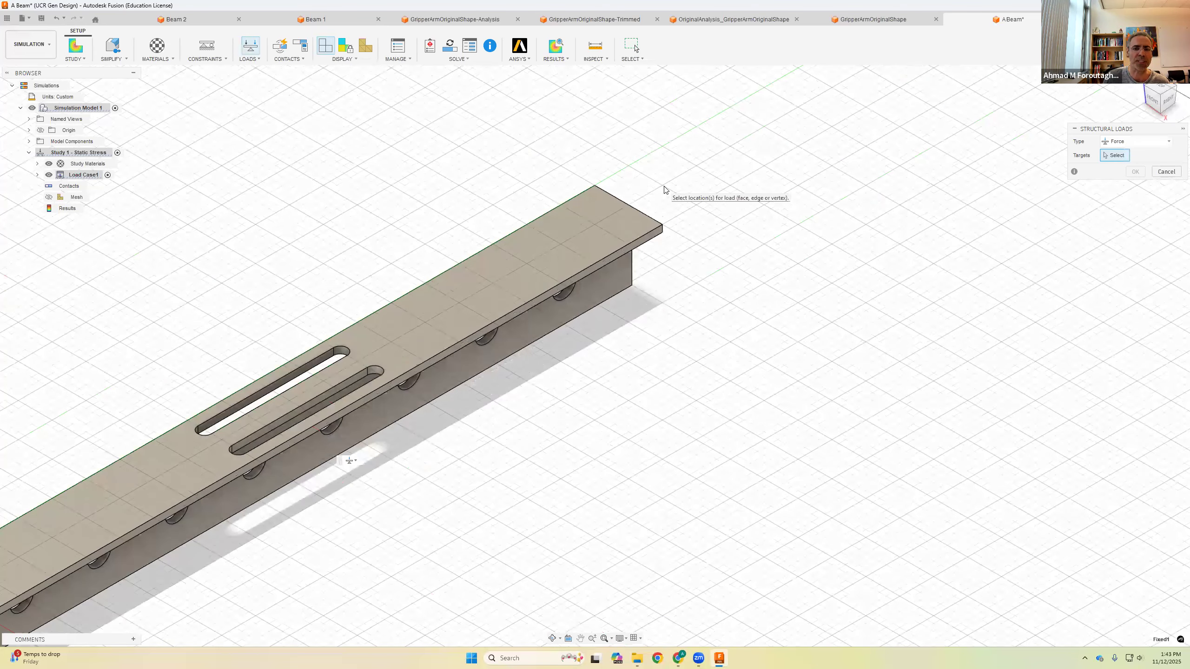
scroll(665, 190, down, 3)
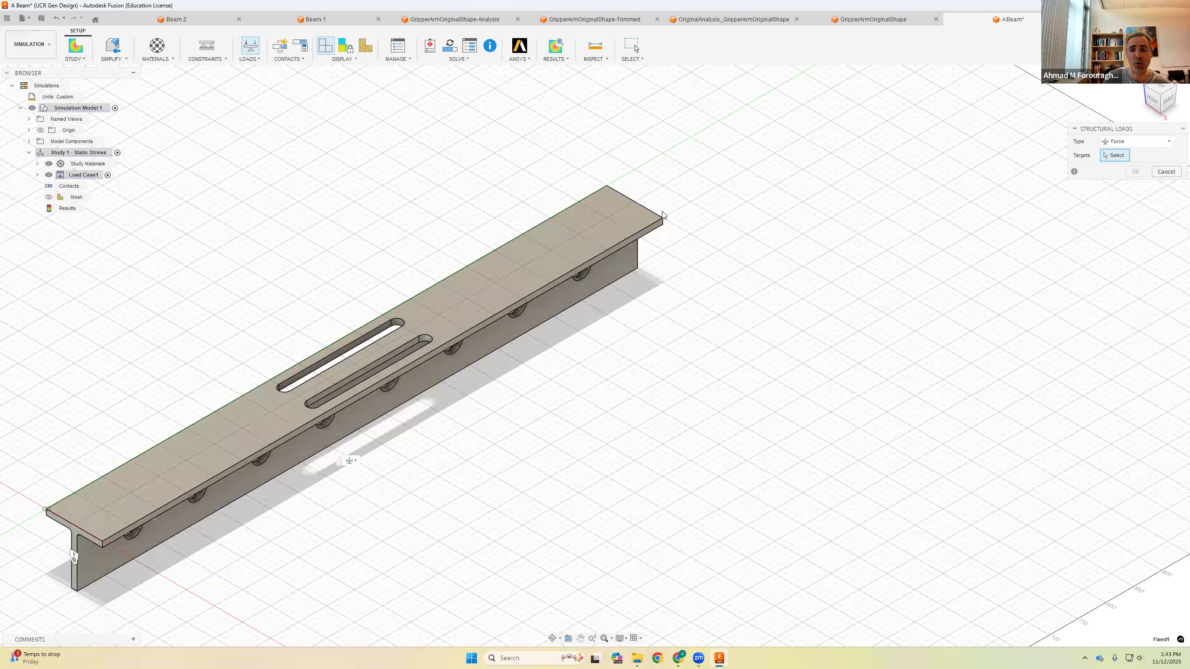
click(636, 202)
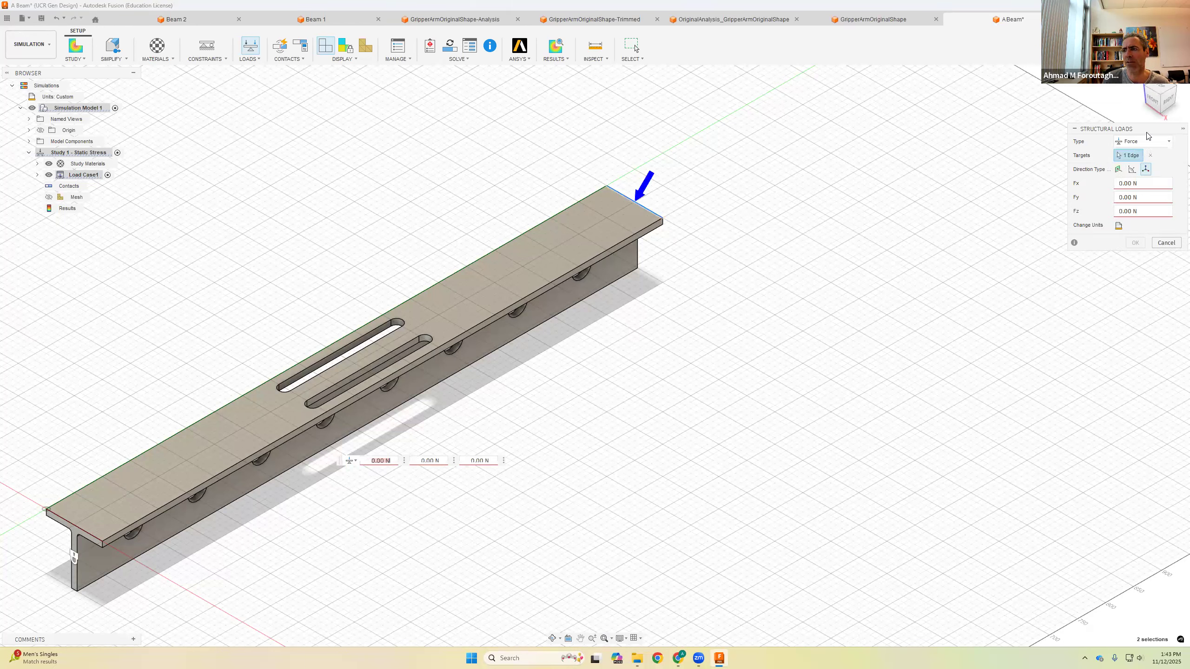
drag(1135, 131, 920, 181)
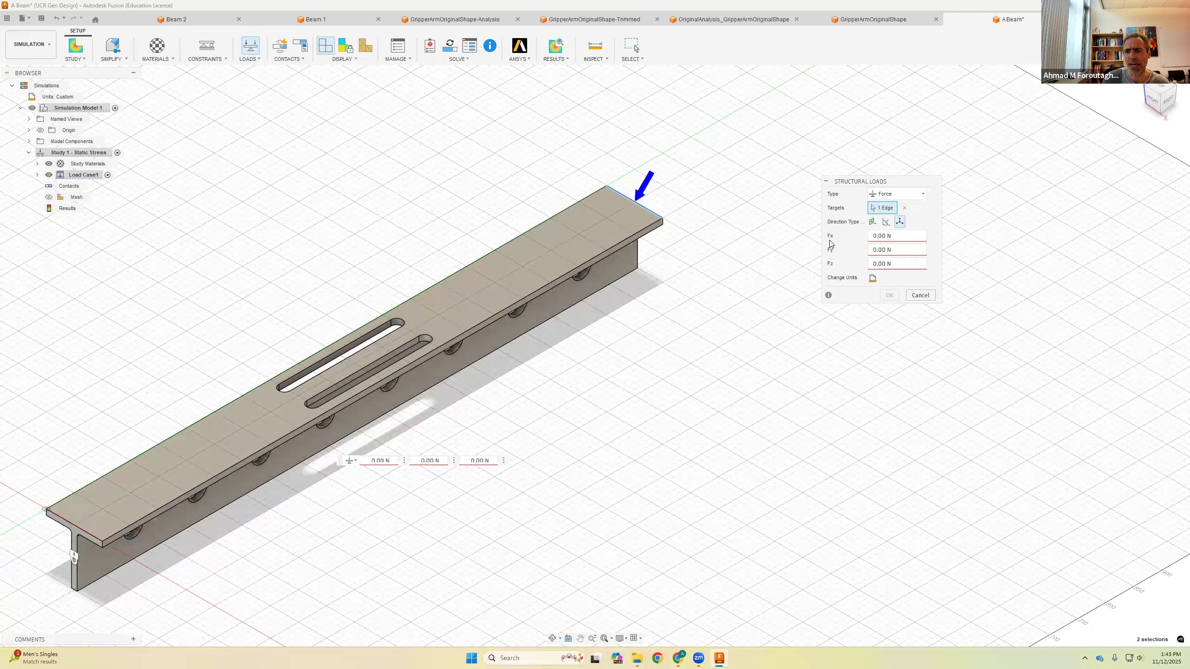
click(898, 262)
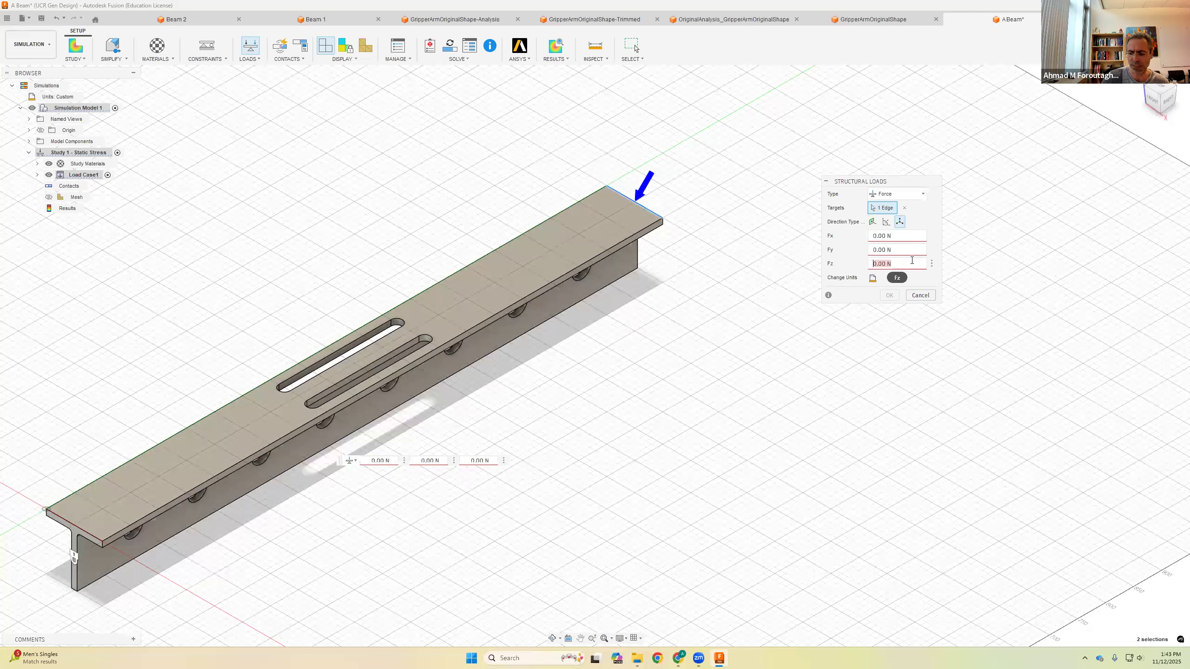
text(-122)
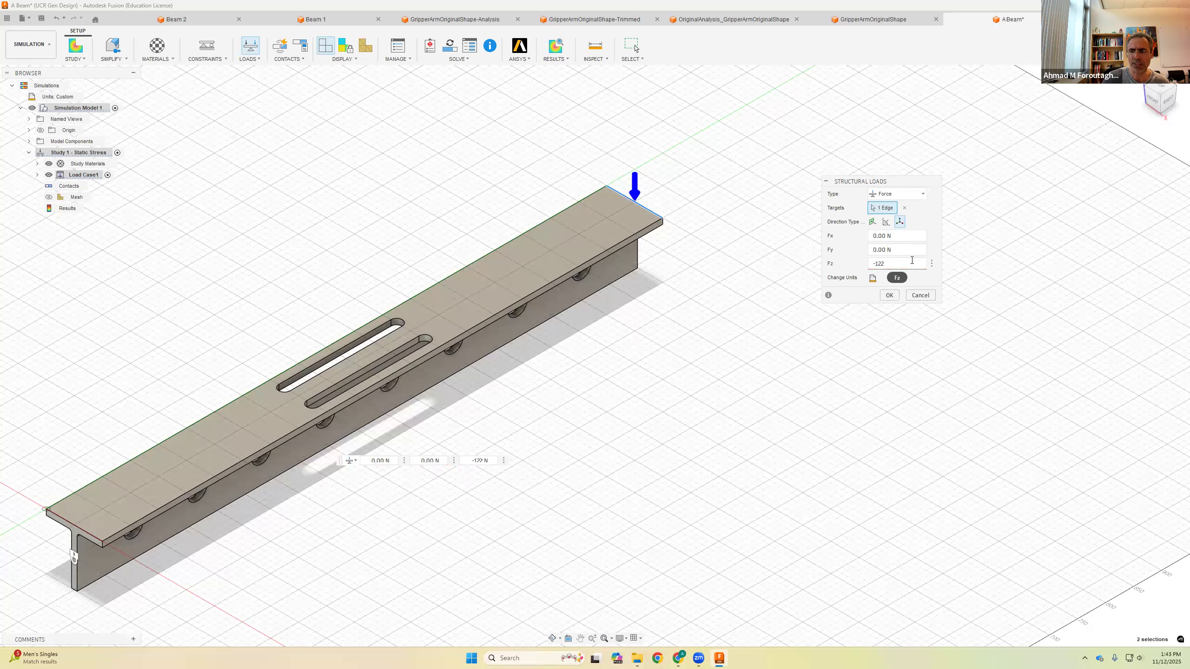
text(50)
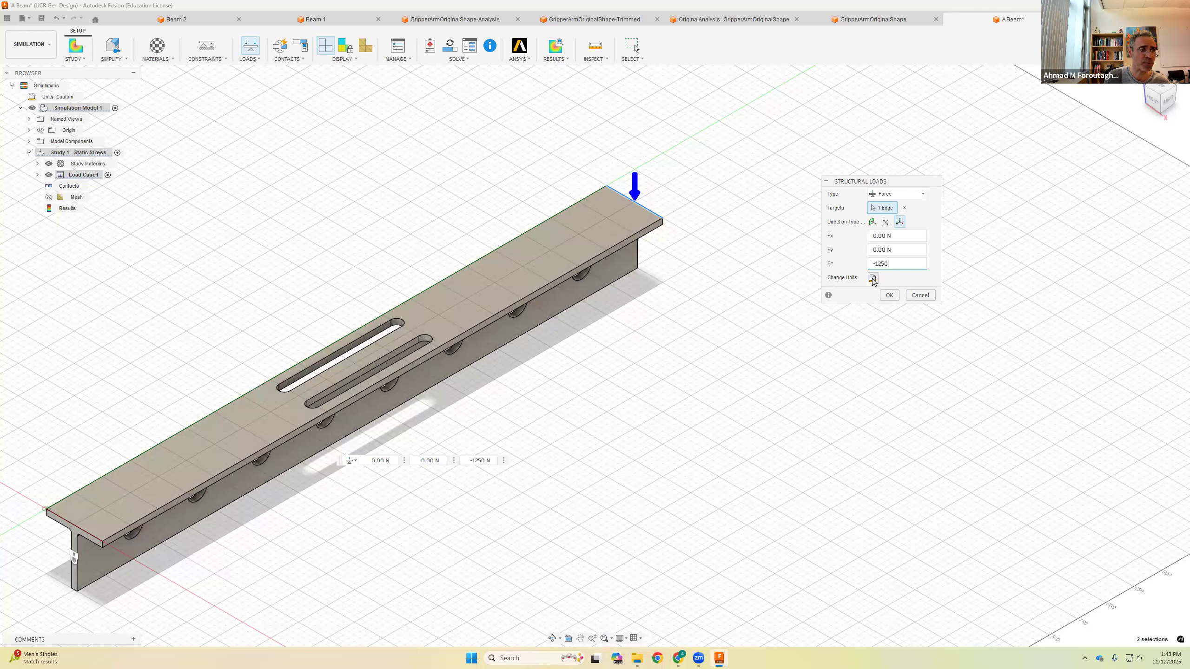
click(890, 297)
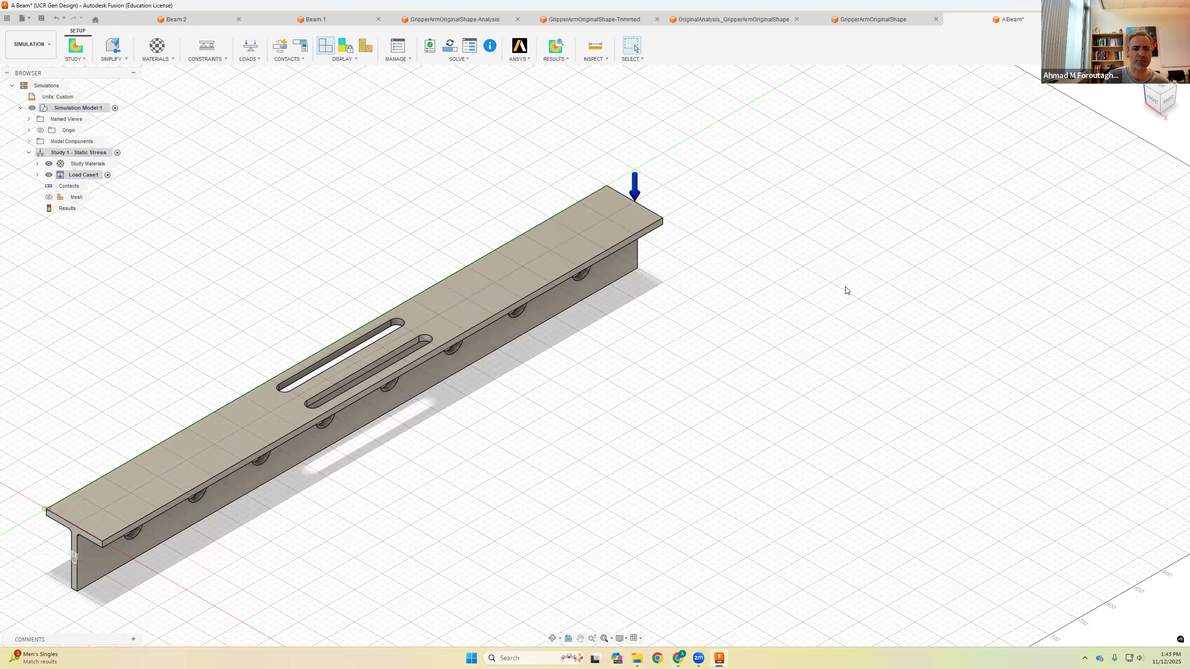
Step: Try to display the simulation results, declining to compute them now
middle_drag(834, 269, 927, 235)
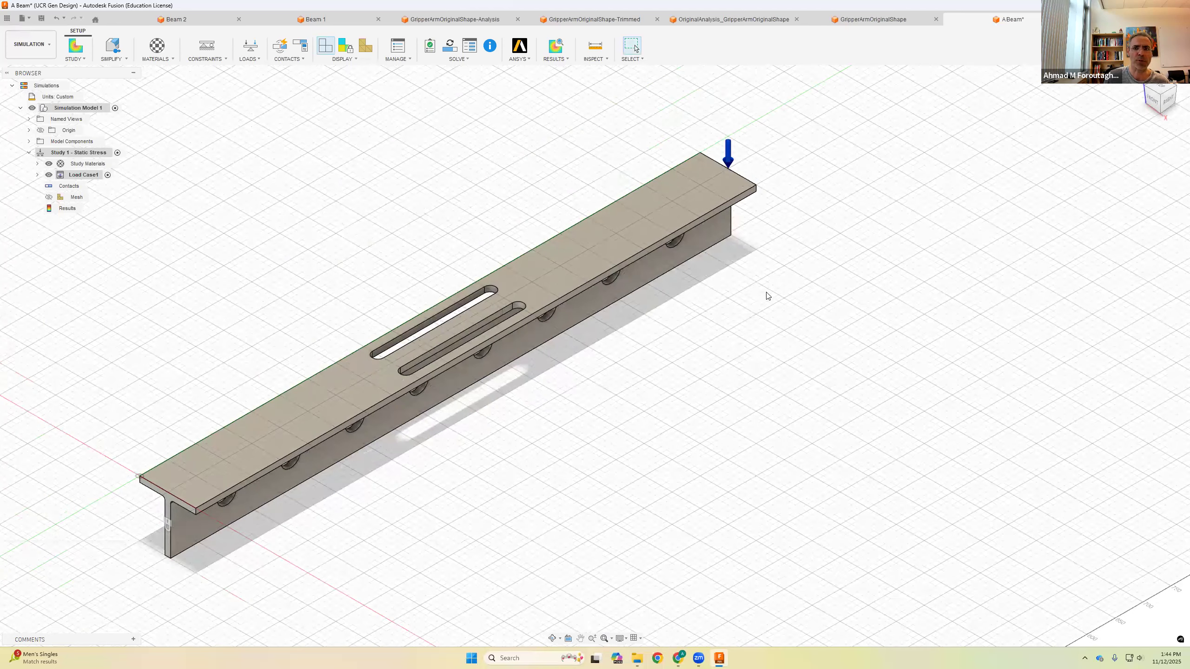
scroll(746, 244, down, 2)
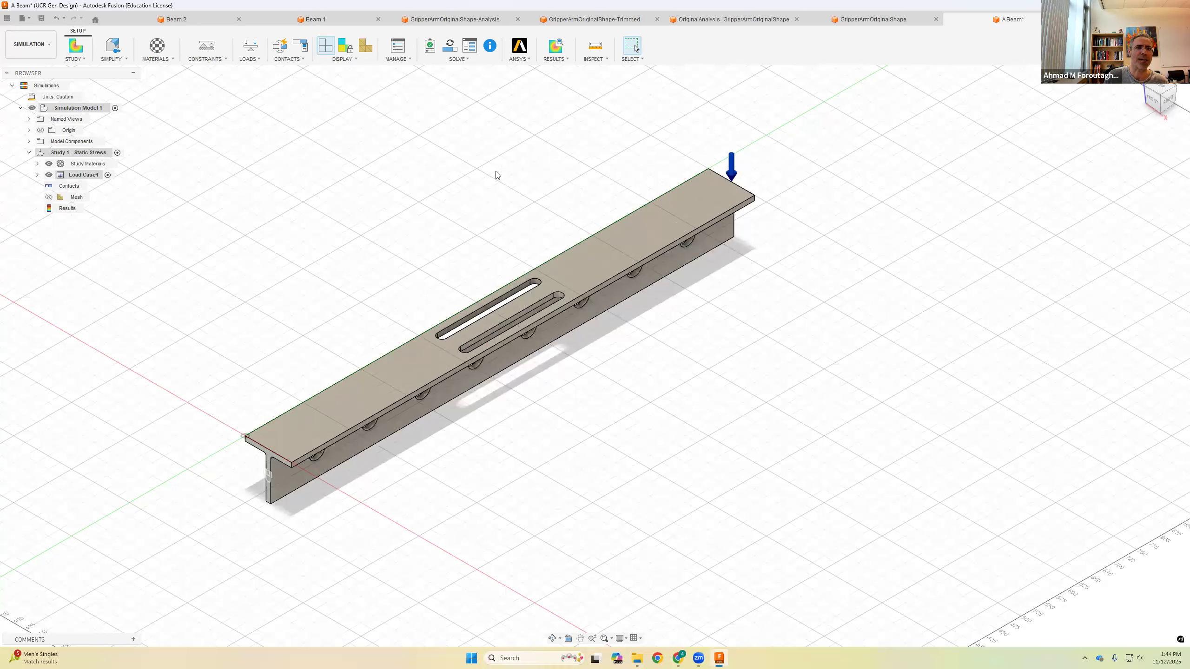
click(562, 63)
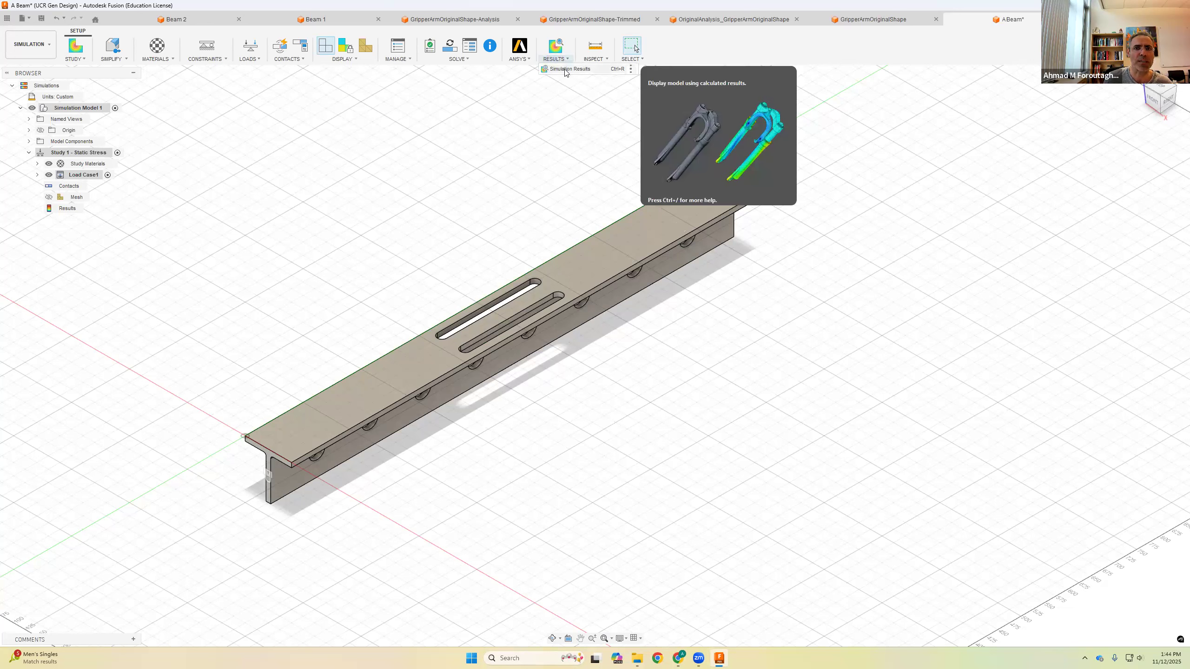
click(568, 69)
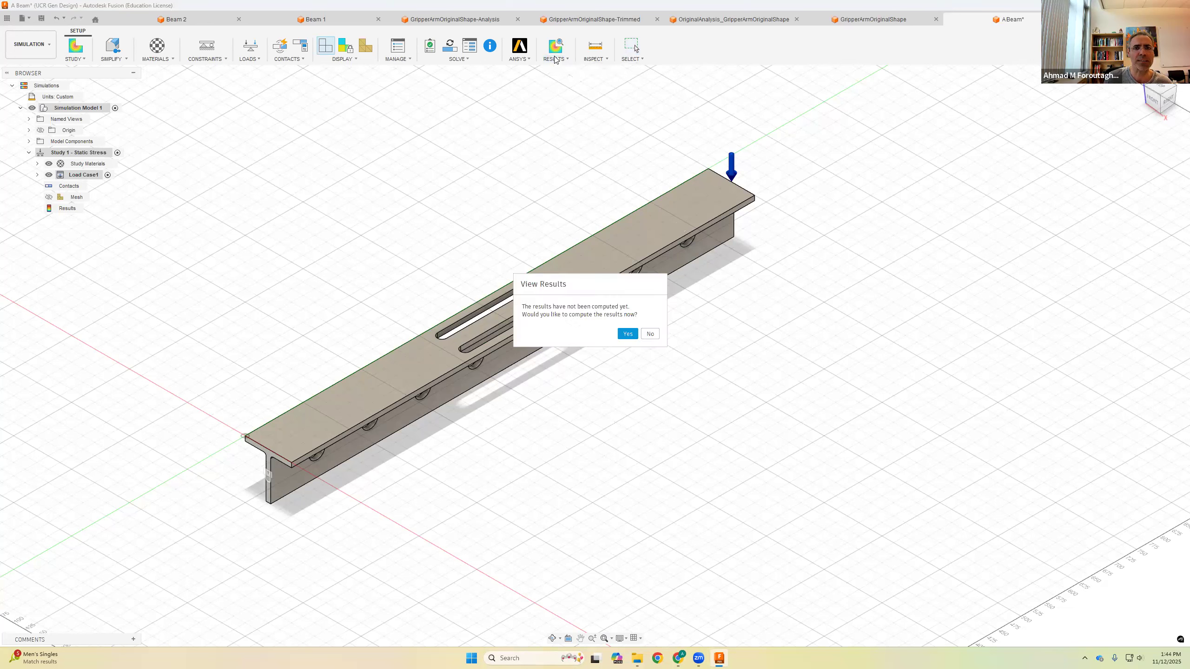
click(650, 334)
Step: Open the Solve dialog for Study 1 and show cloud credit costs and balances
click(463, 59)
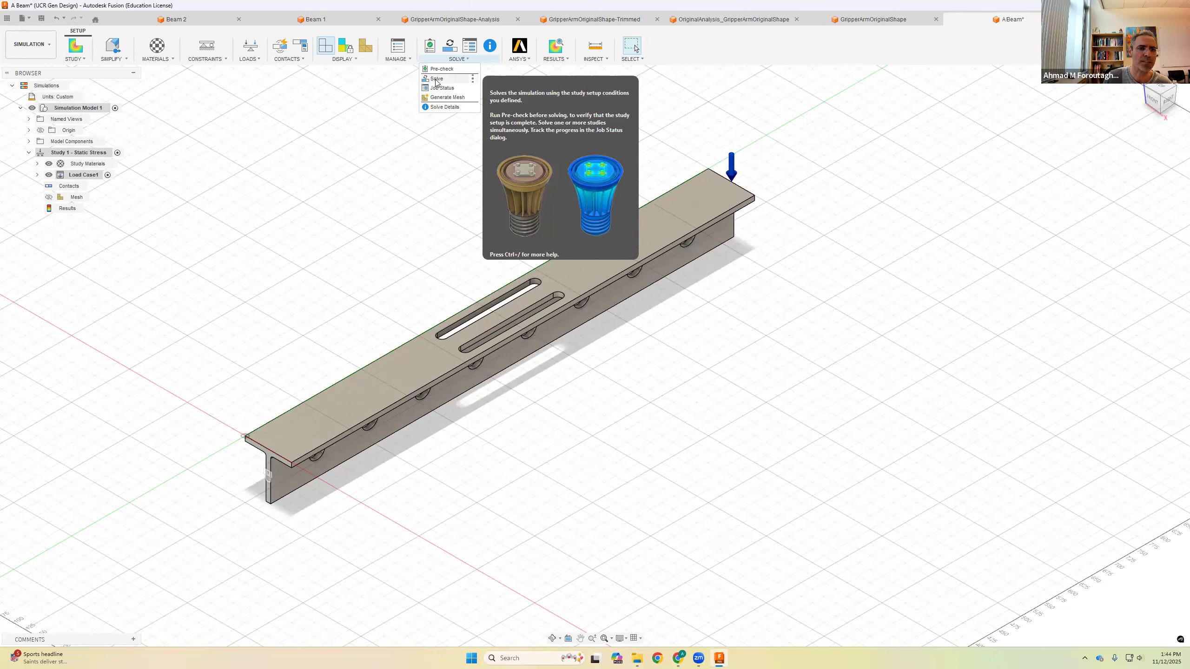
click(436, 79)
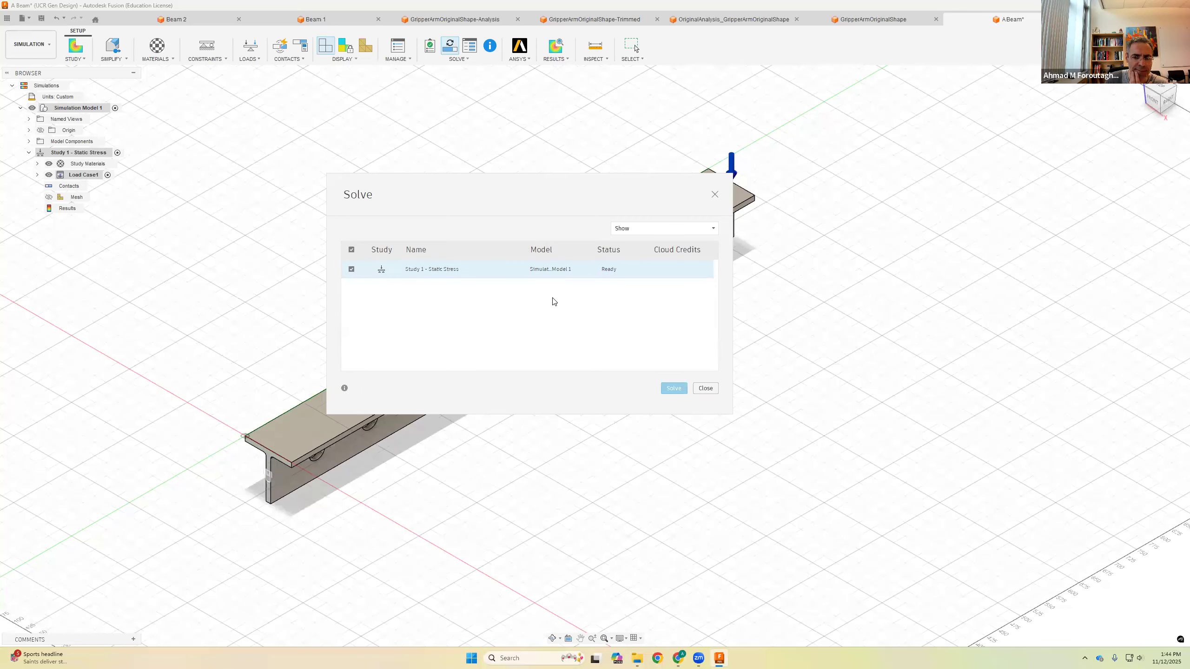
click(517, 271)
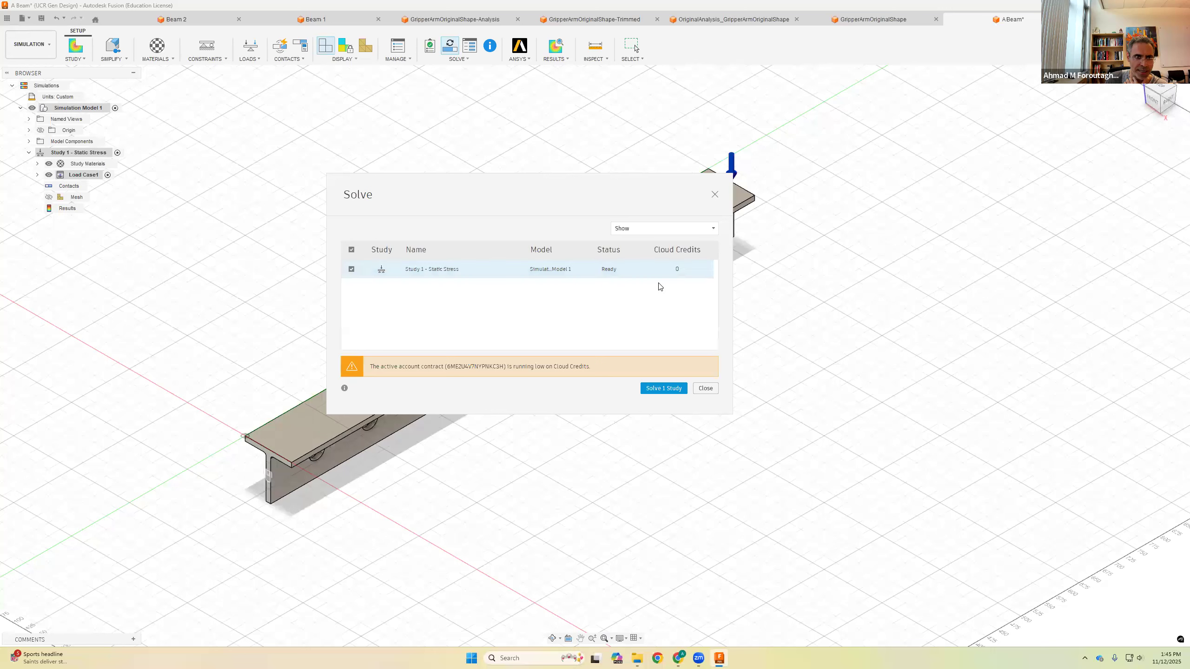
click(635, 230)
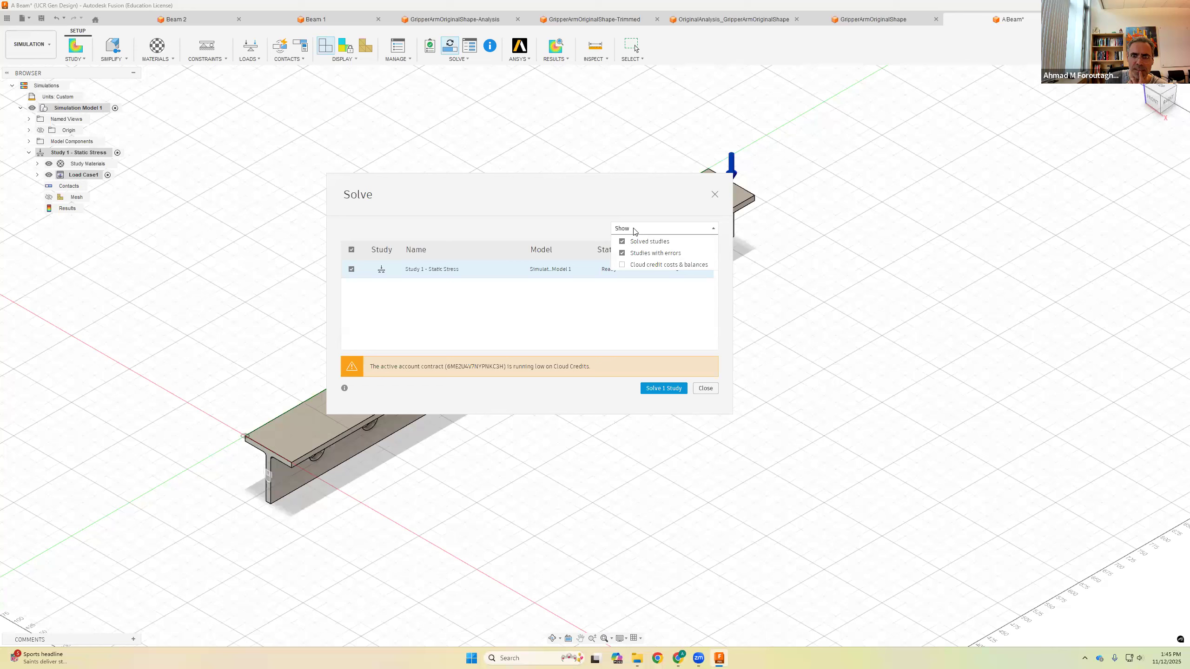
click(622, 265)
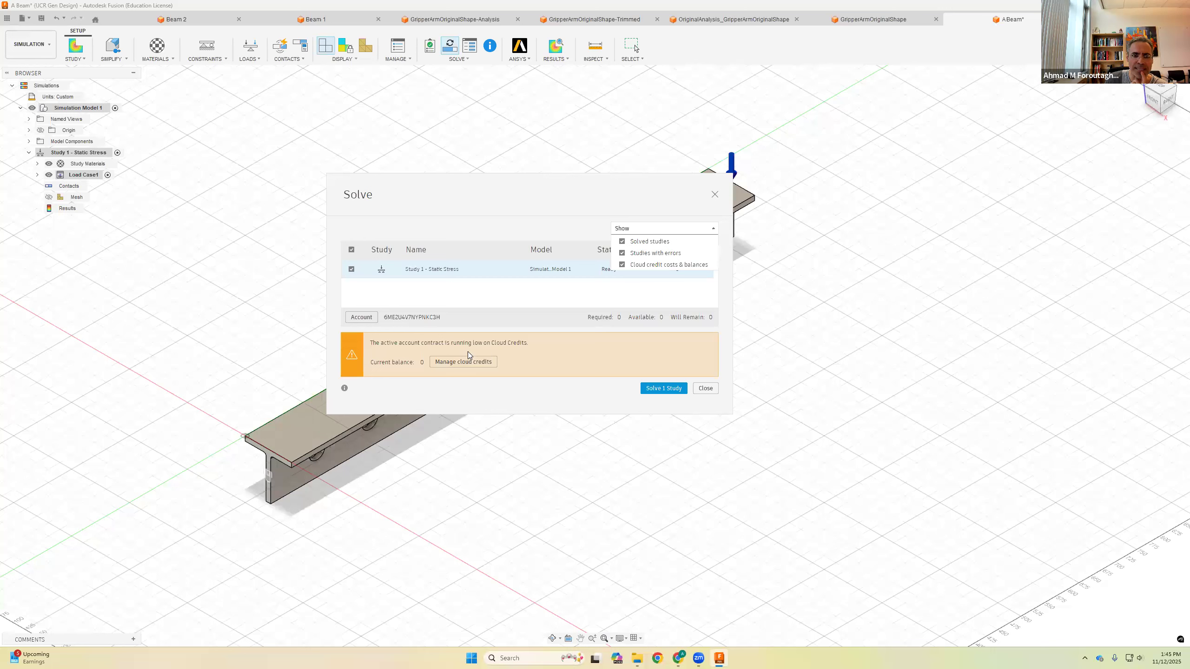
Step: Set the default account for Simulation and Generative Design tasks to Education in the cloud credit preferences
click(444, 365)
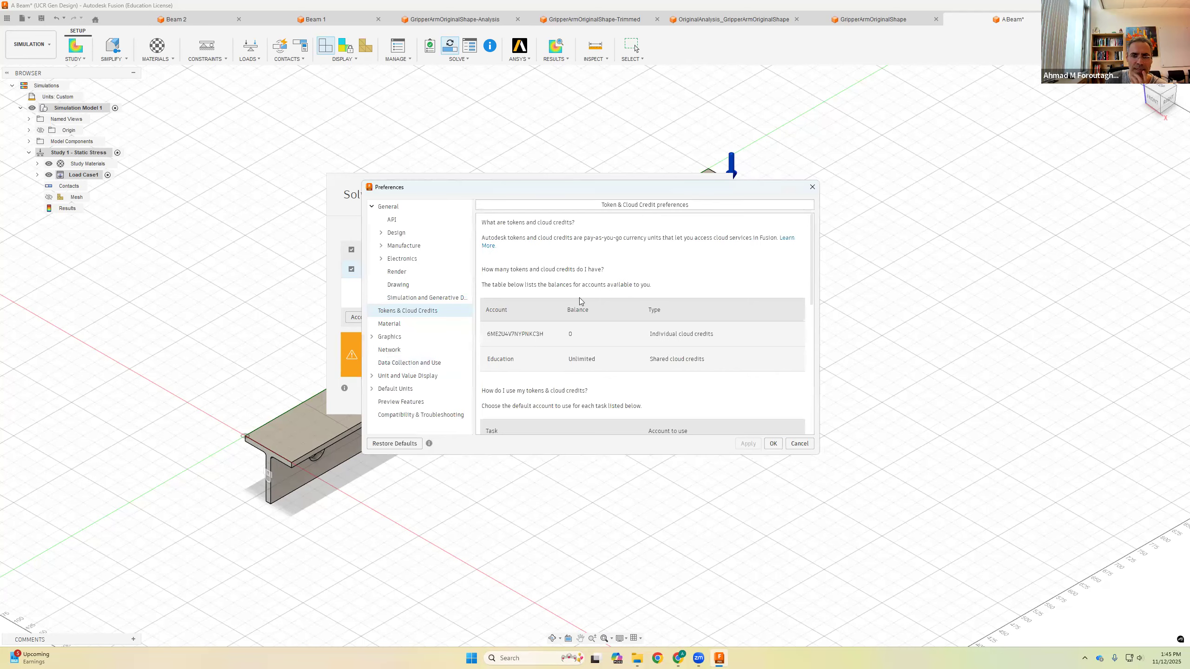
scroll(640, 348, down, 3)
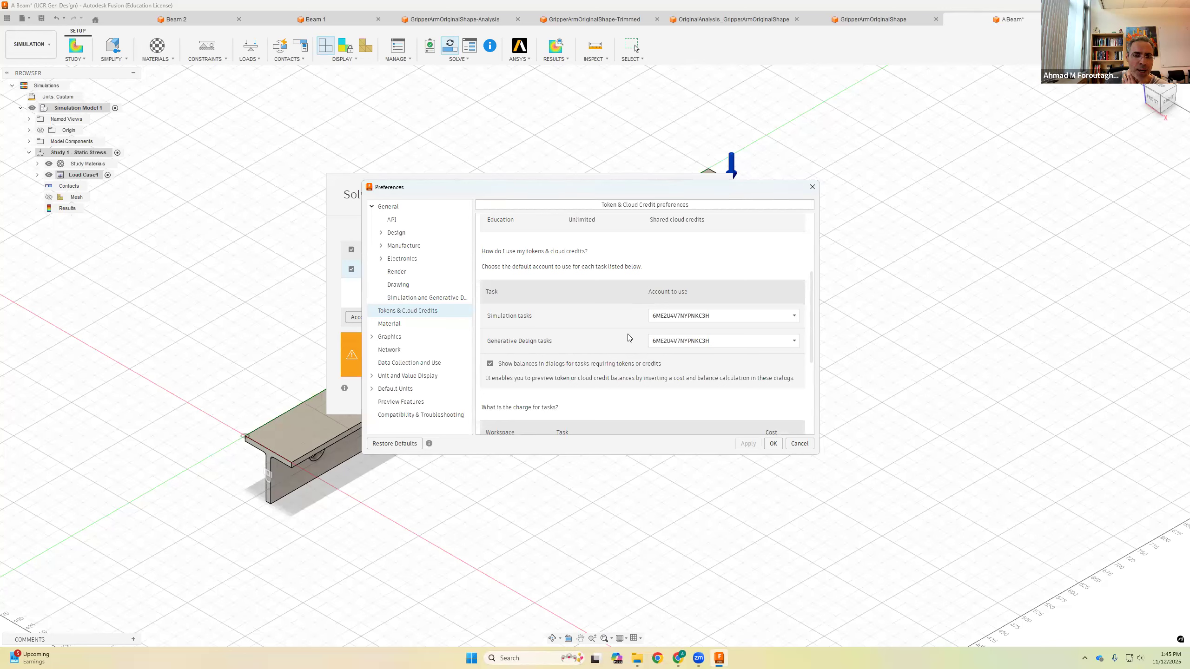
click(666, 318)
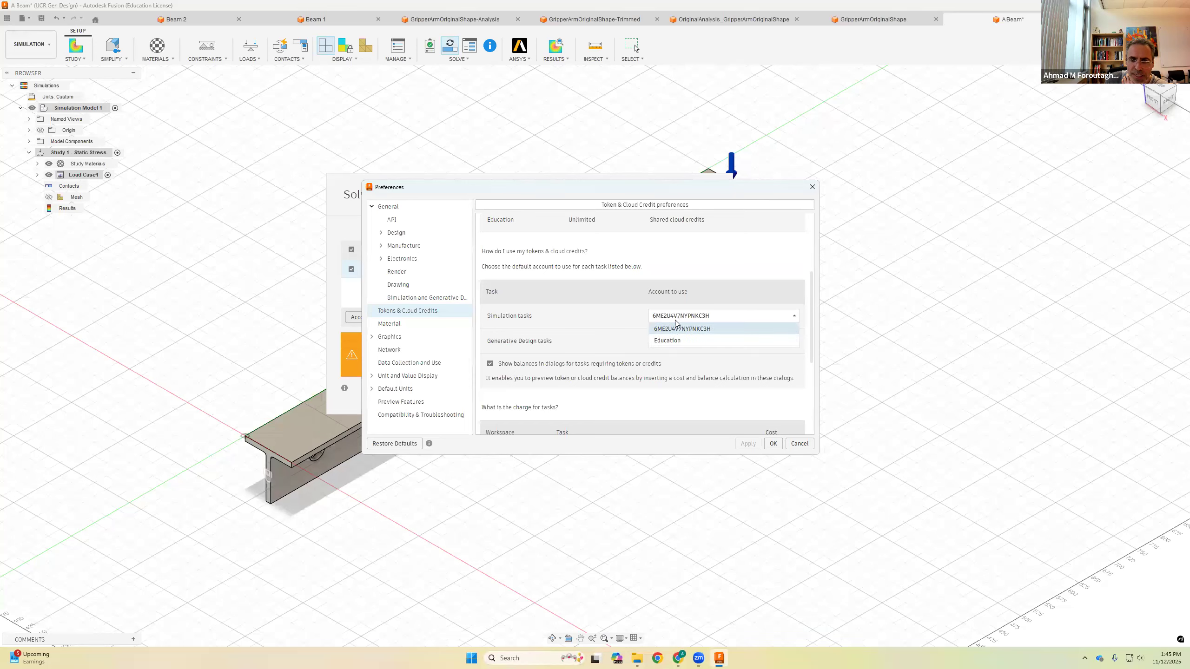
click(675, 342)
click(688, 341)
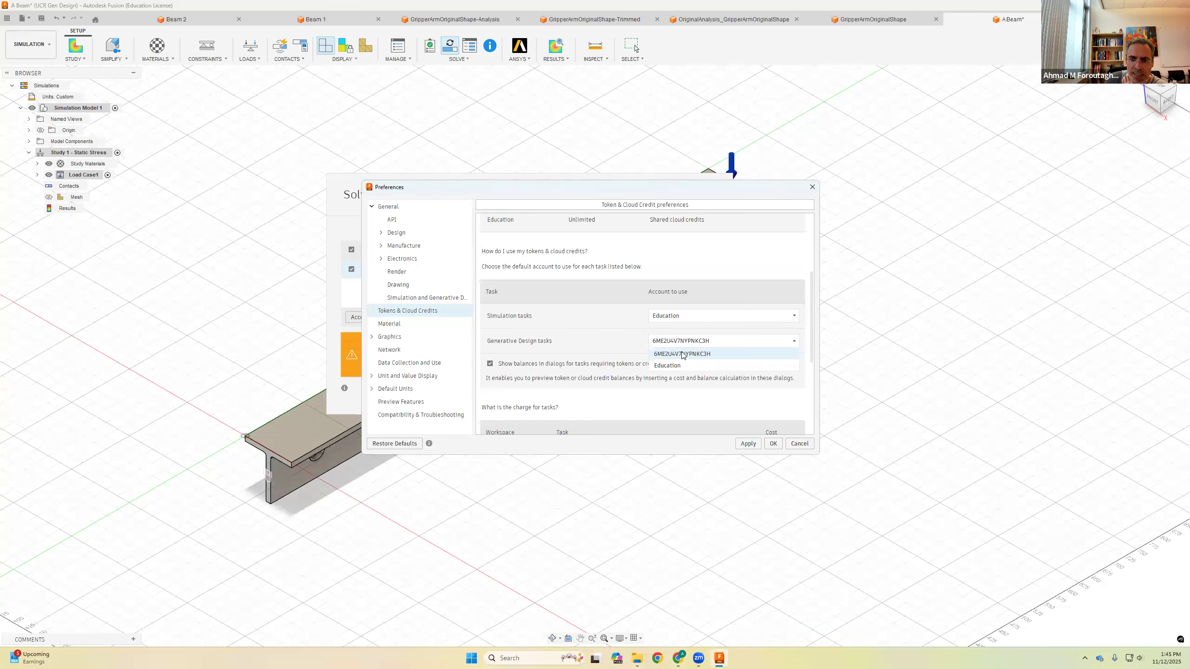
click(678, 366)
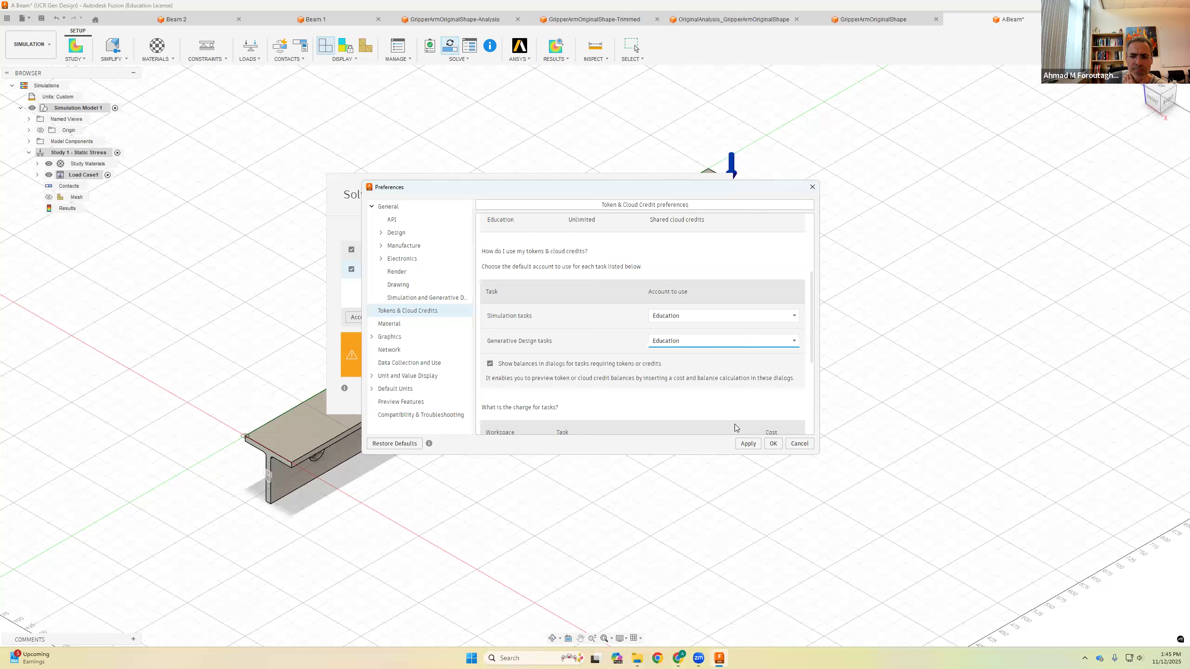
click(773, 443)
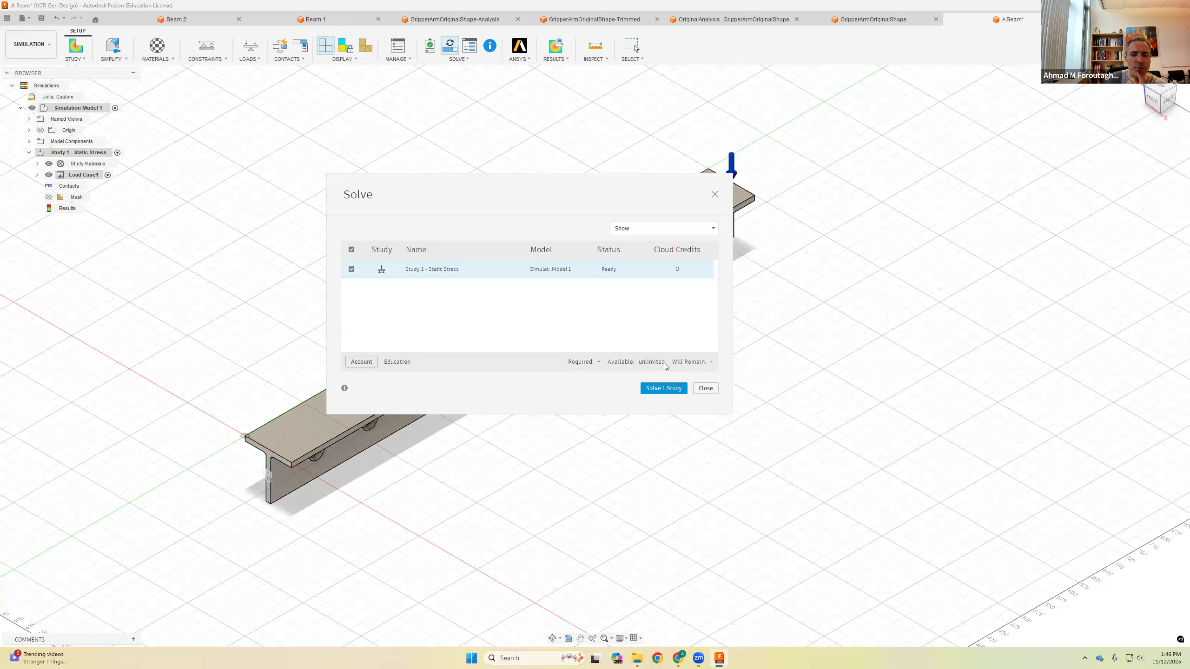
Step: Solve the static stress study and close the job status window
click(662, 390)
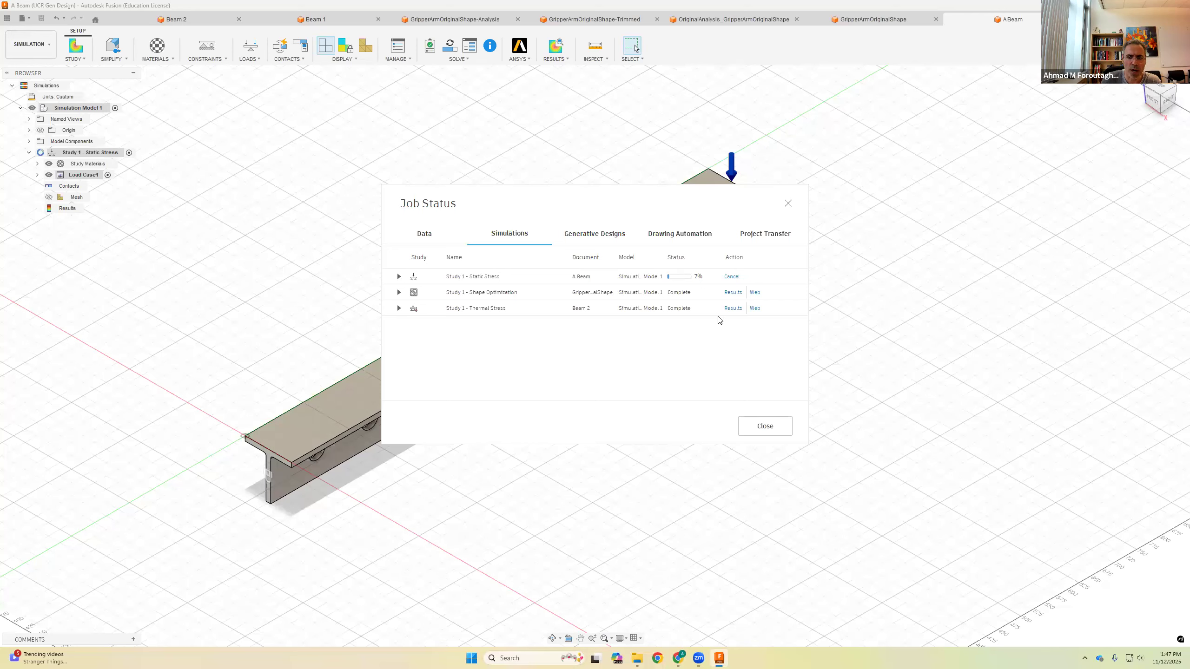
click(775, 426)
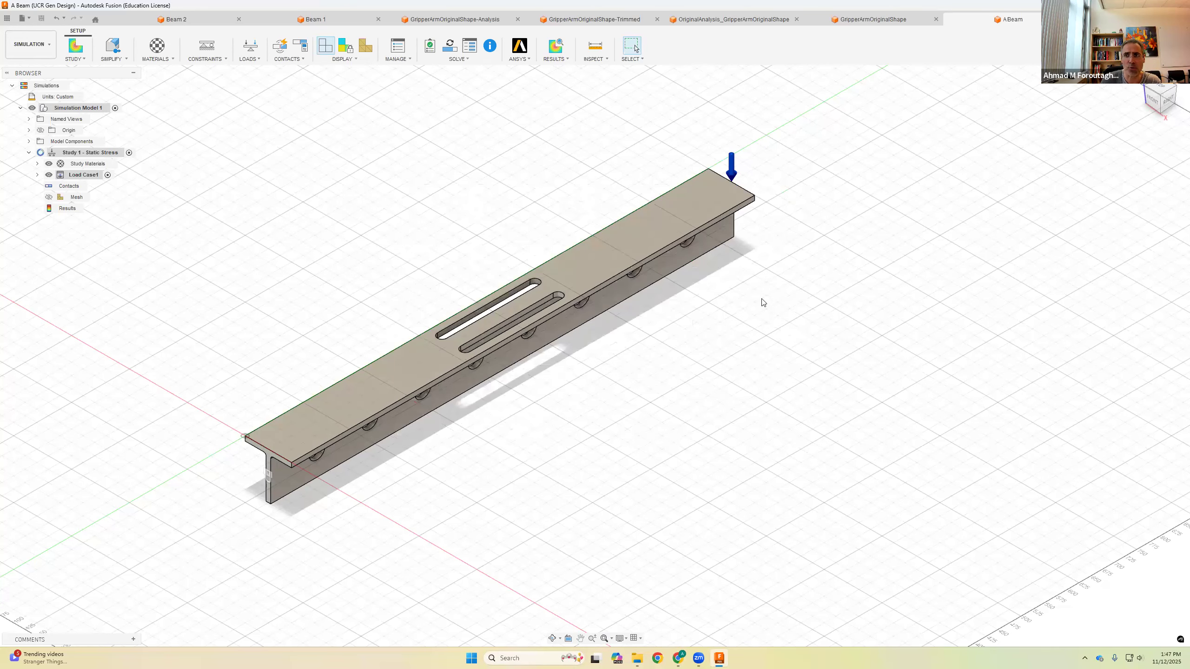
Step: Switch to the Beam 1 document's simulation results and view the beam from the right side
middle_drag(693, 356, 693, 404)
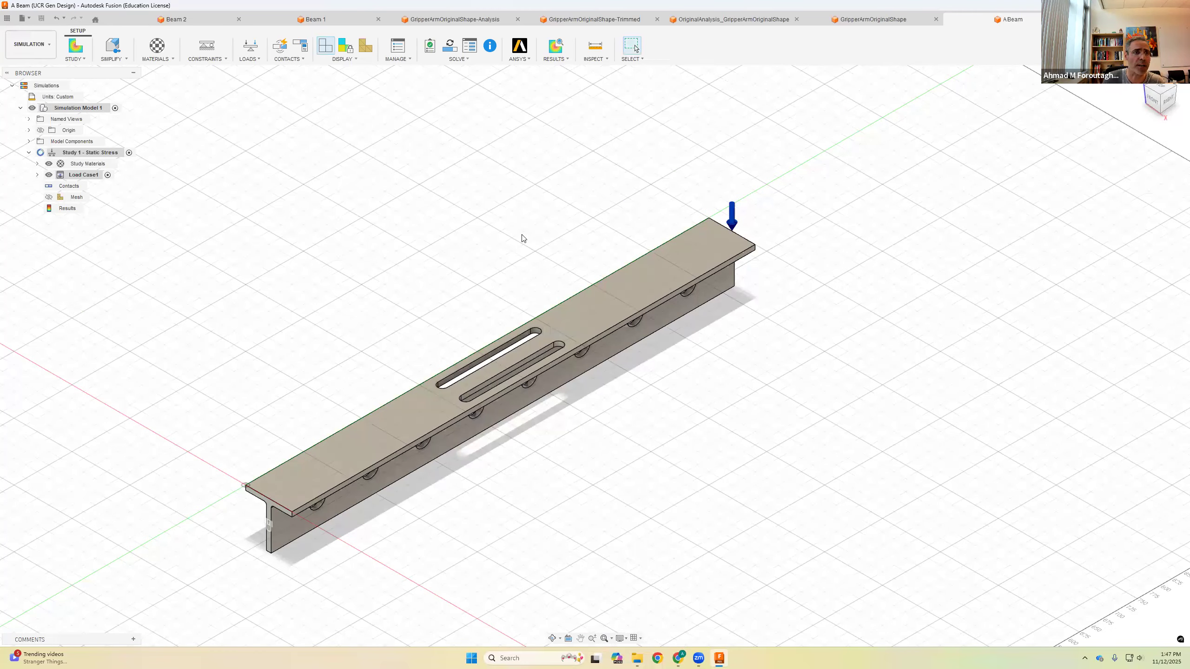
click(318, 21)
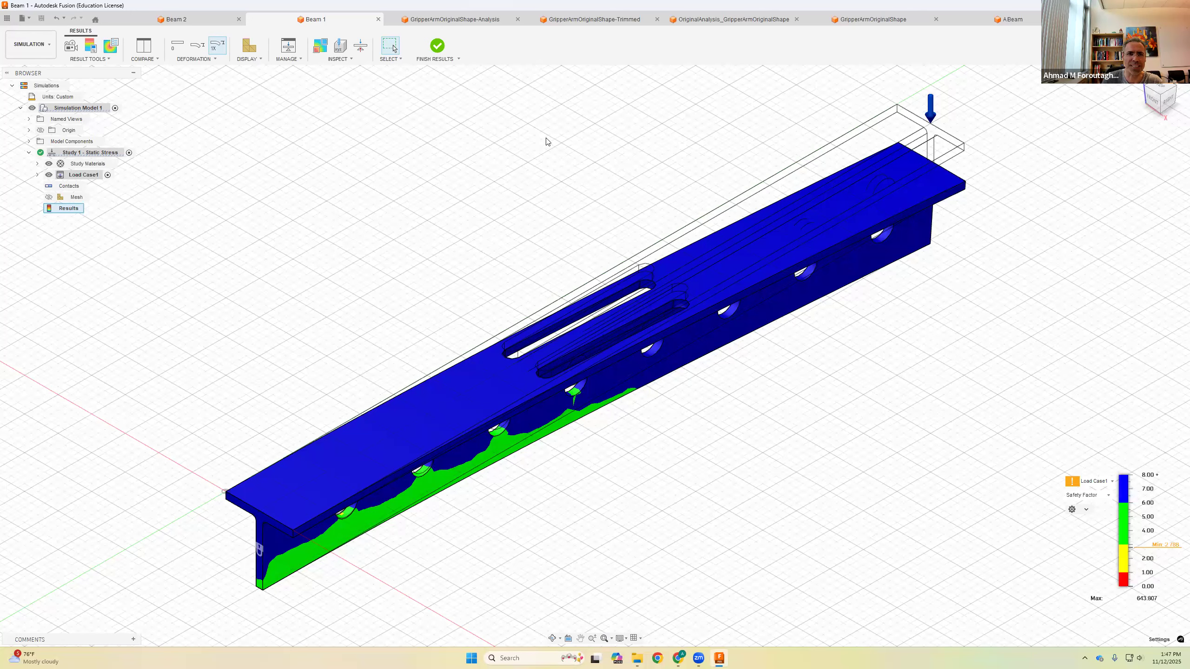
middle_drag(544, 194, 433, 210)
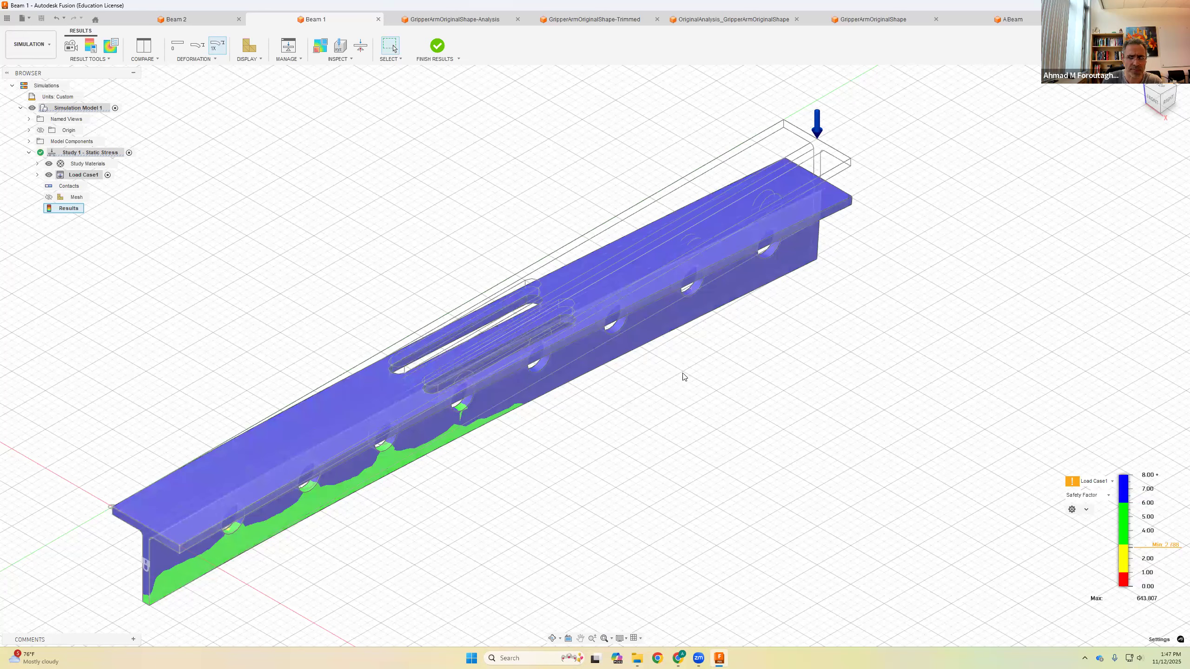
click(1163, 115)
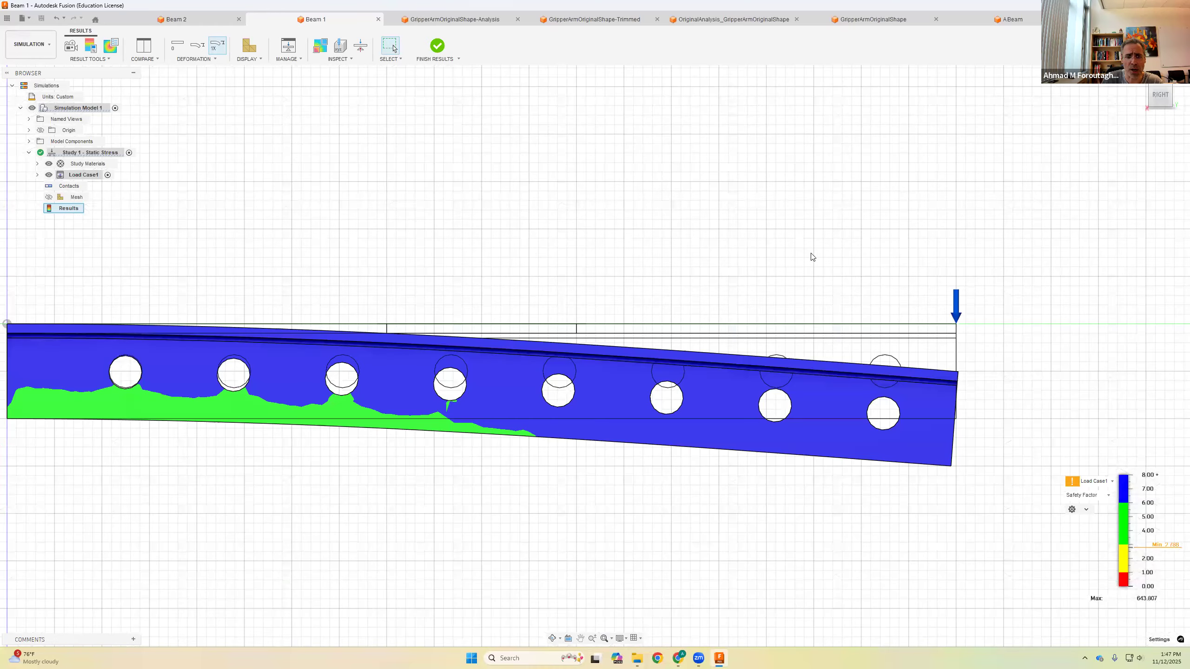
scroll(750, 263, down, 2)
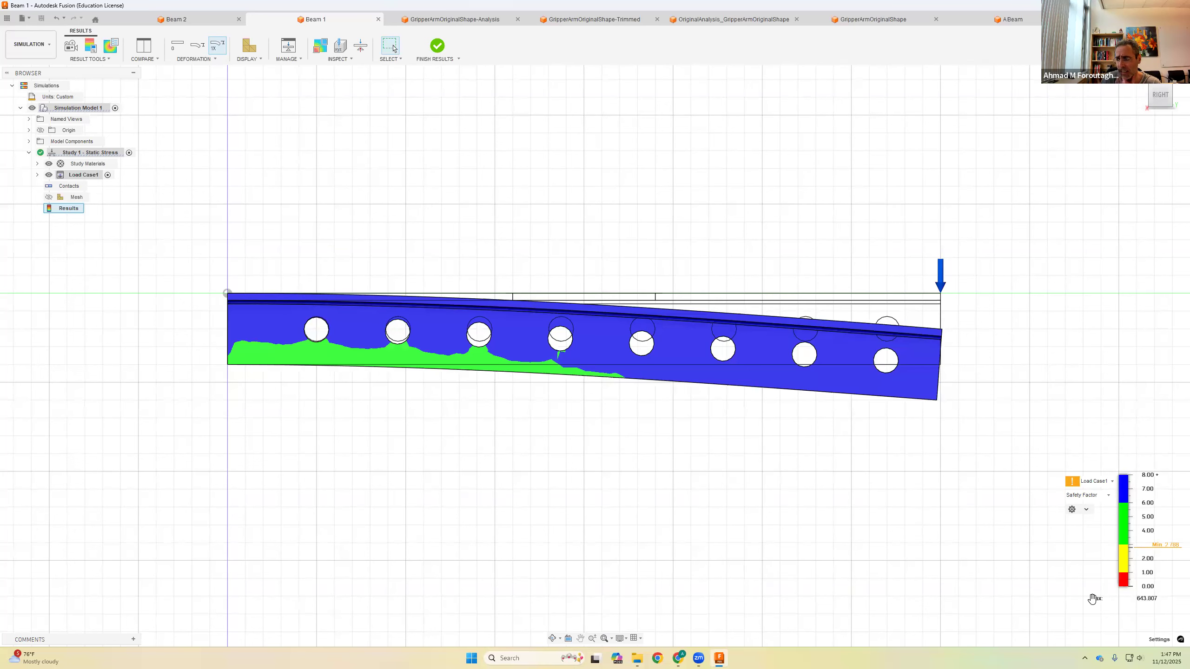
Step: Compare the stress result plot with the safety factor plot, returning to Safety Factor
click(1109, 496)
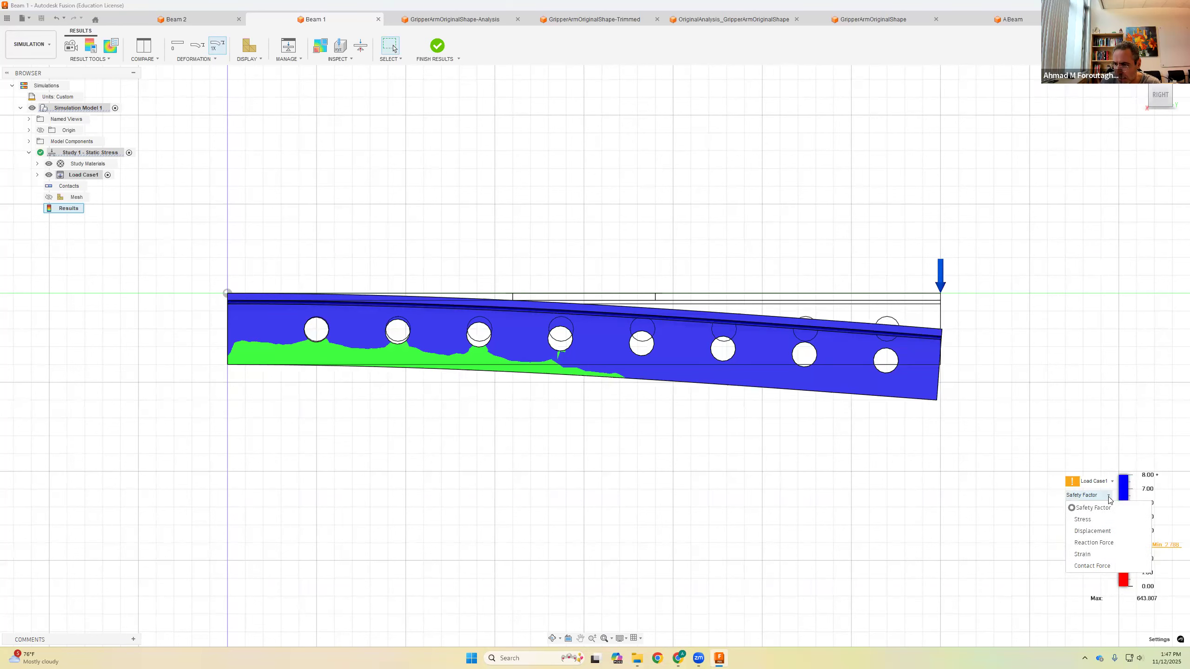
click(1083, 519)
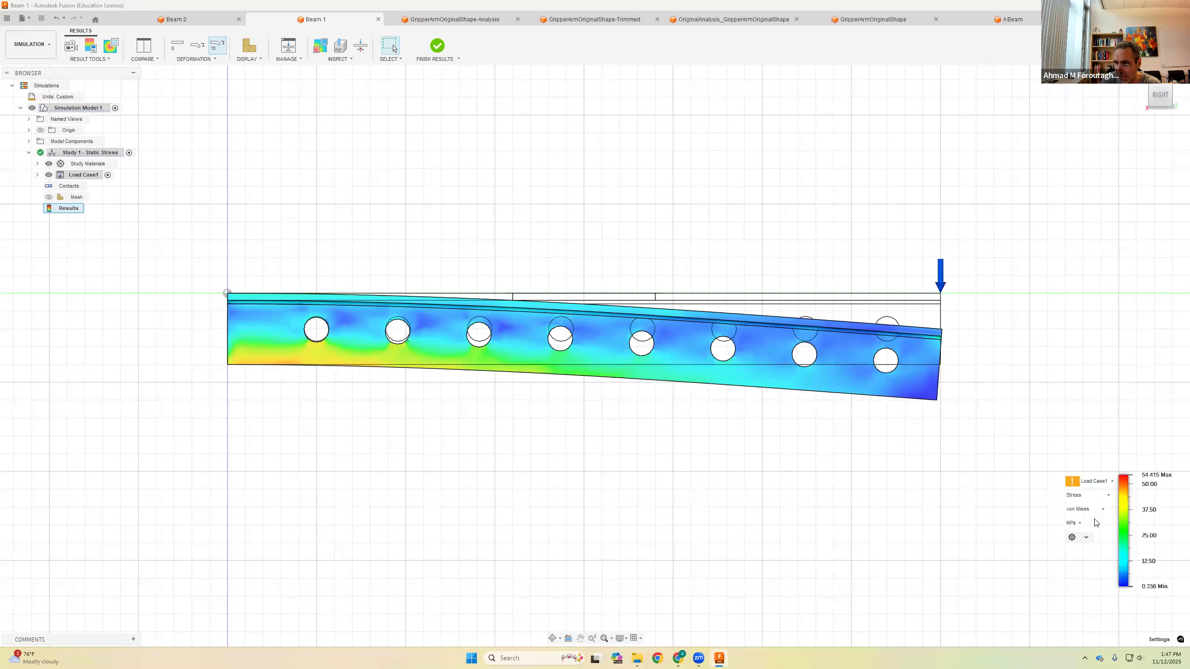
click(1107, 496)
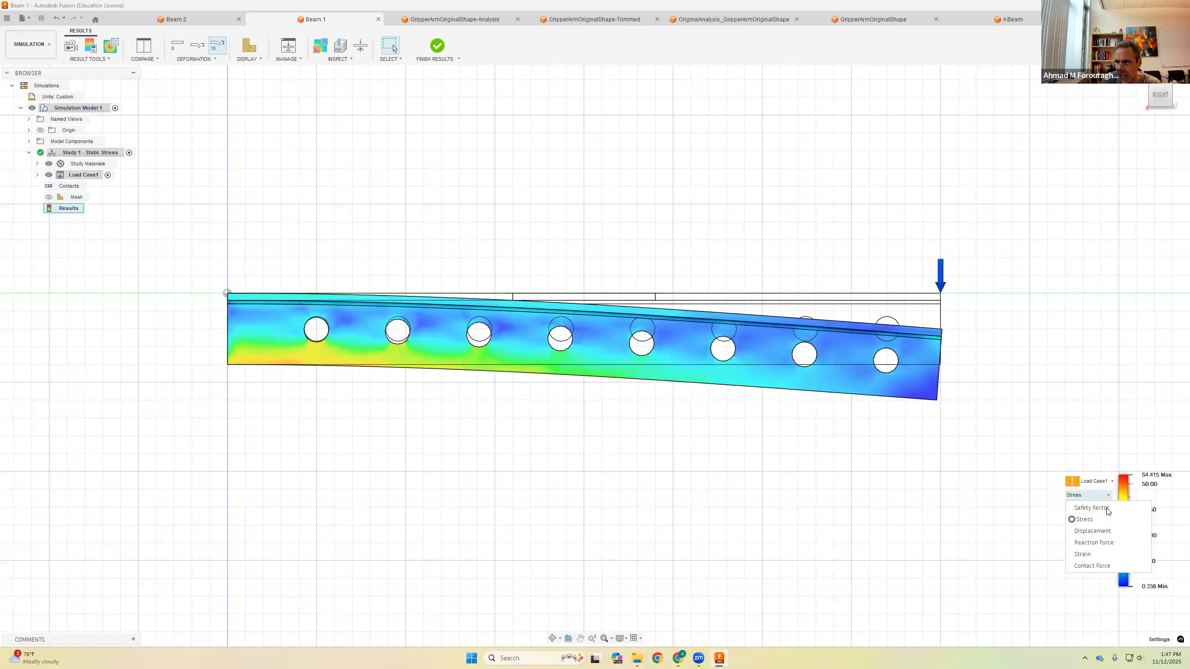
click(1084, 509)
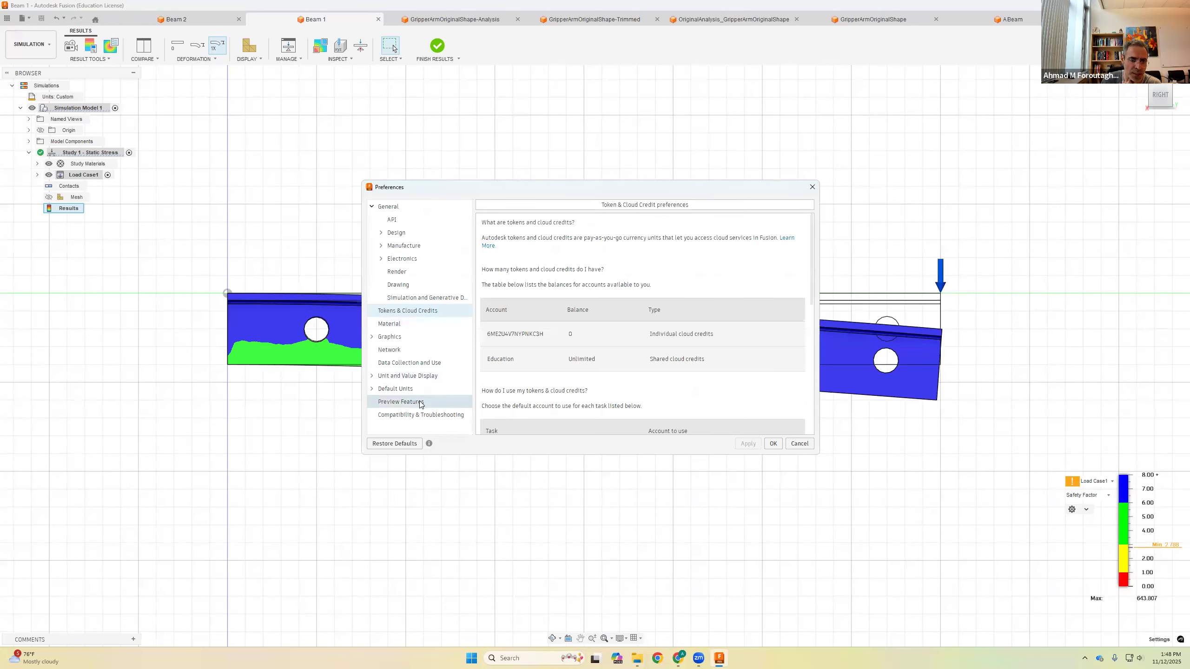
Step: Browse the Preview Features page of the preferences and cancel the dialog
click(402, 404)
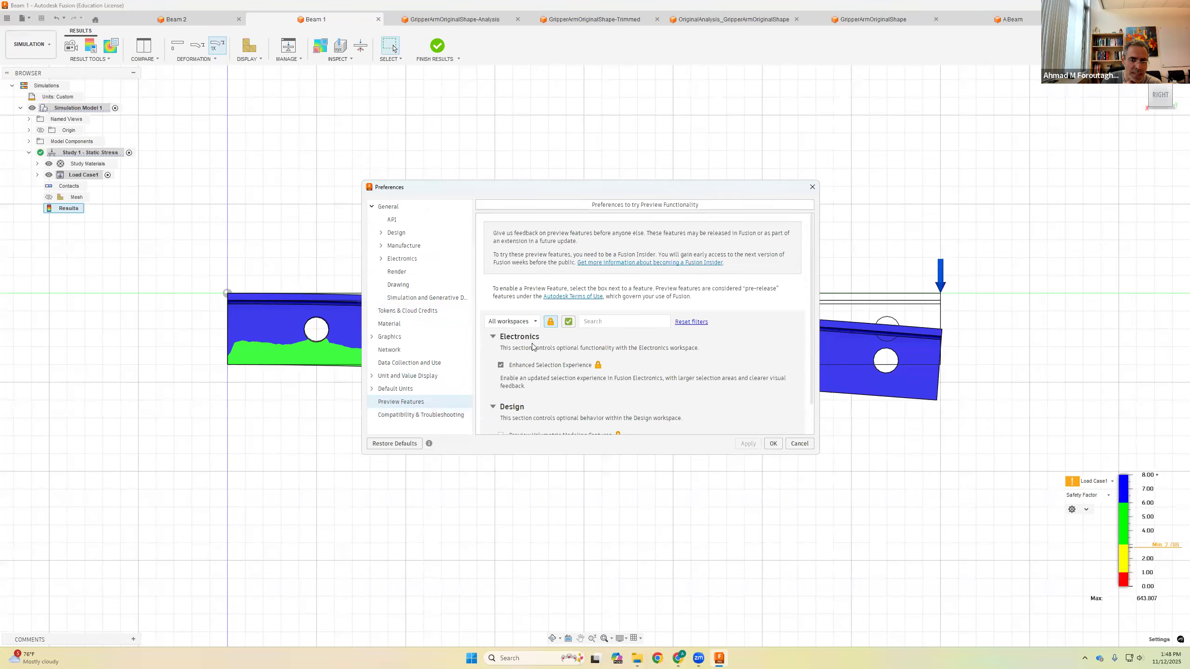
scroll(531, 378, down, 1)
scroll(522, 333, up, 1)
click(799, 443)
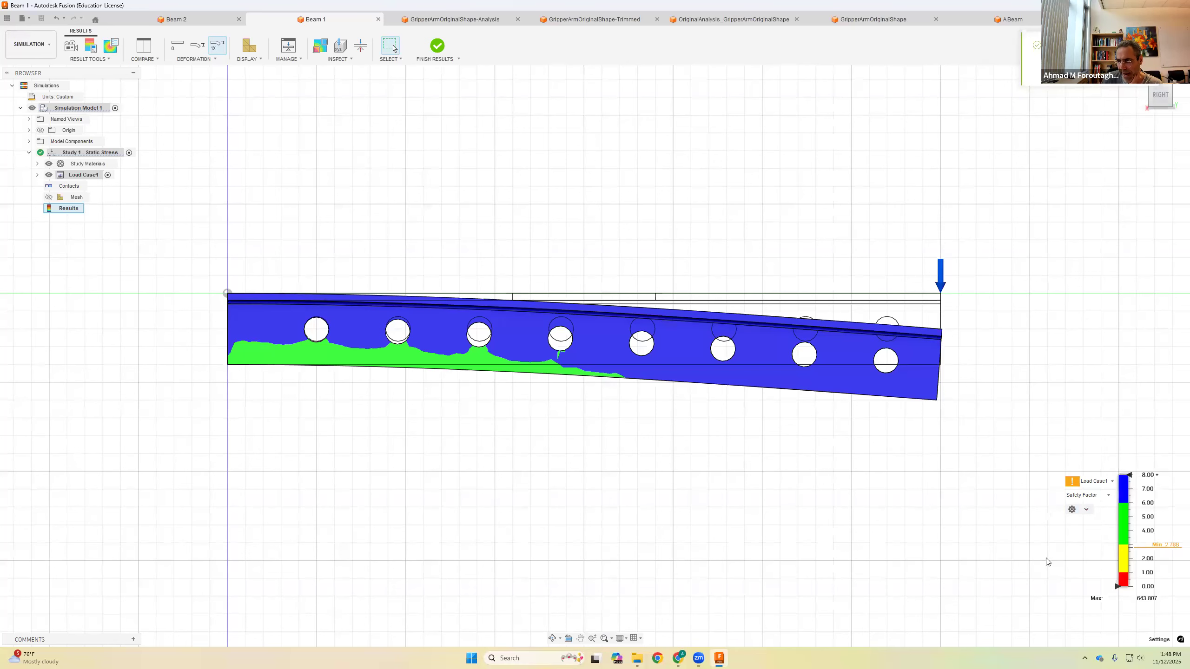
Step: Switch the result plot of the beam from Safety Factor to Stress
middle_drag(1014, 552, 967, 534)
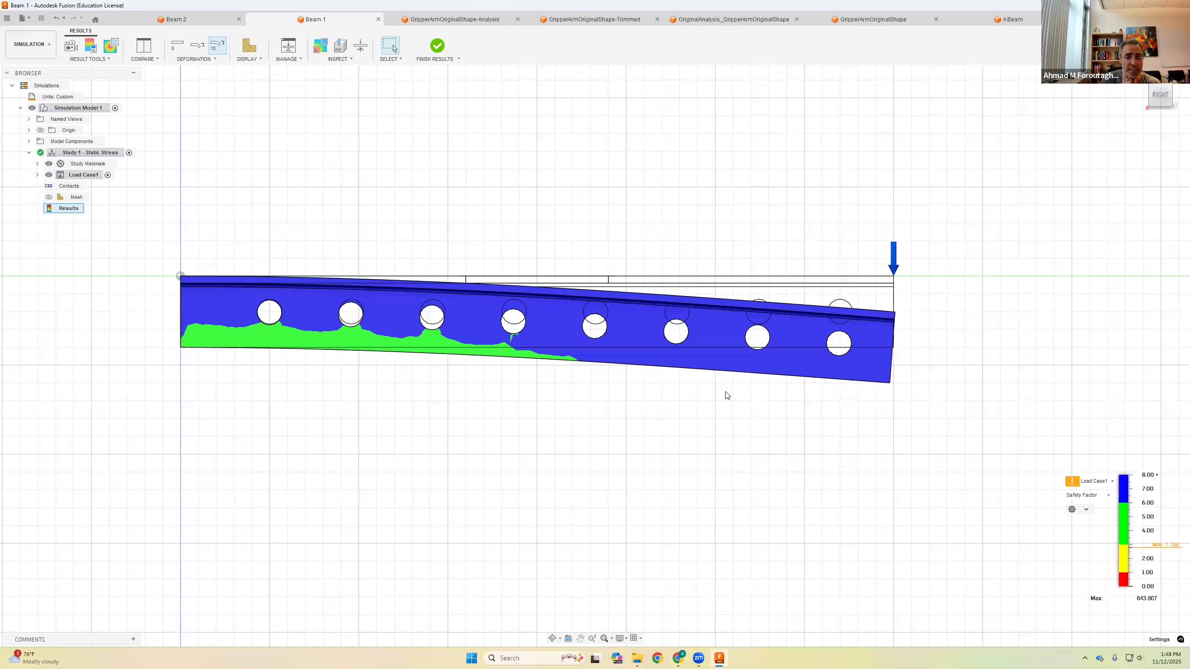
shift+middle_drag(738, 412, 703, 409)
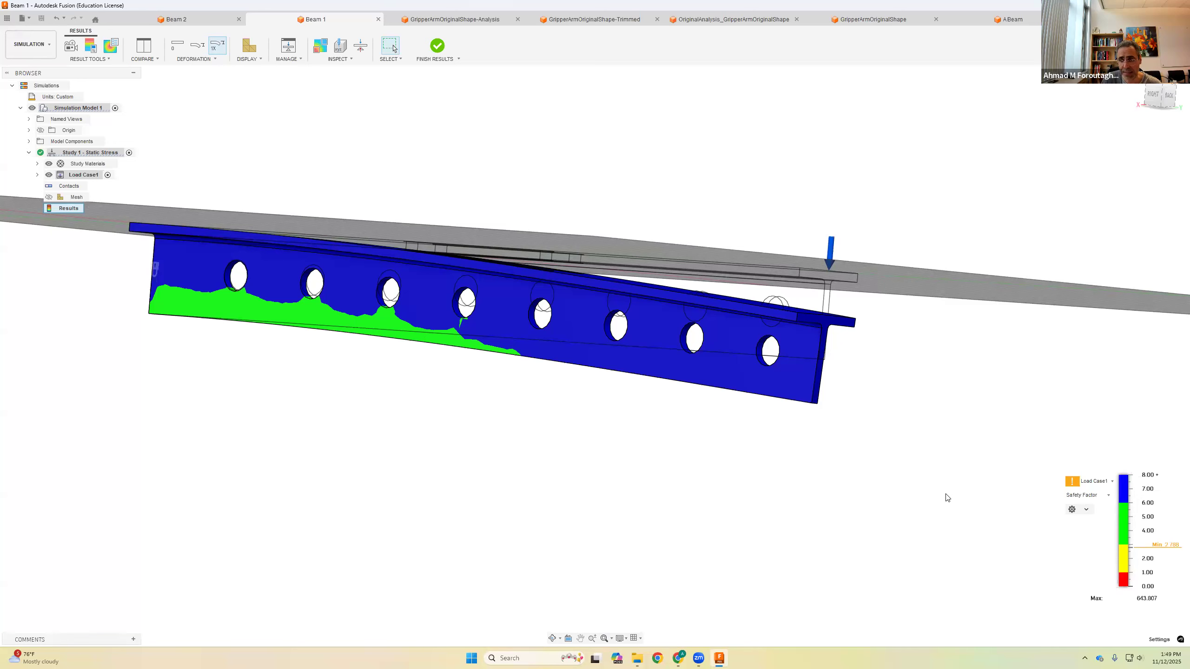
mouse_move(732, 466)
shift+middle_down()
mouse_move(709, 465)
mouse_move(720, 462)
shift+middle_up()
shift+middle_drag(823, 489, 845, 504)
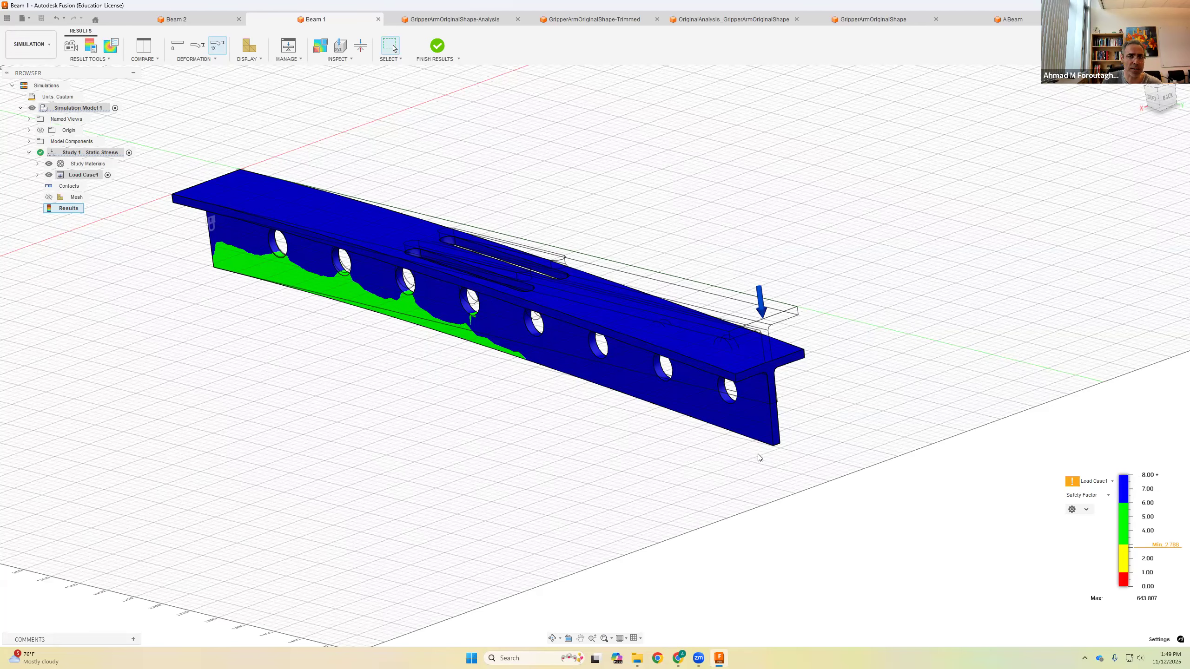
scroll(584, 483, up, 3)
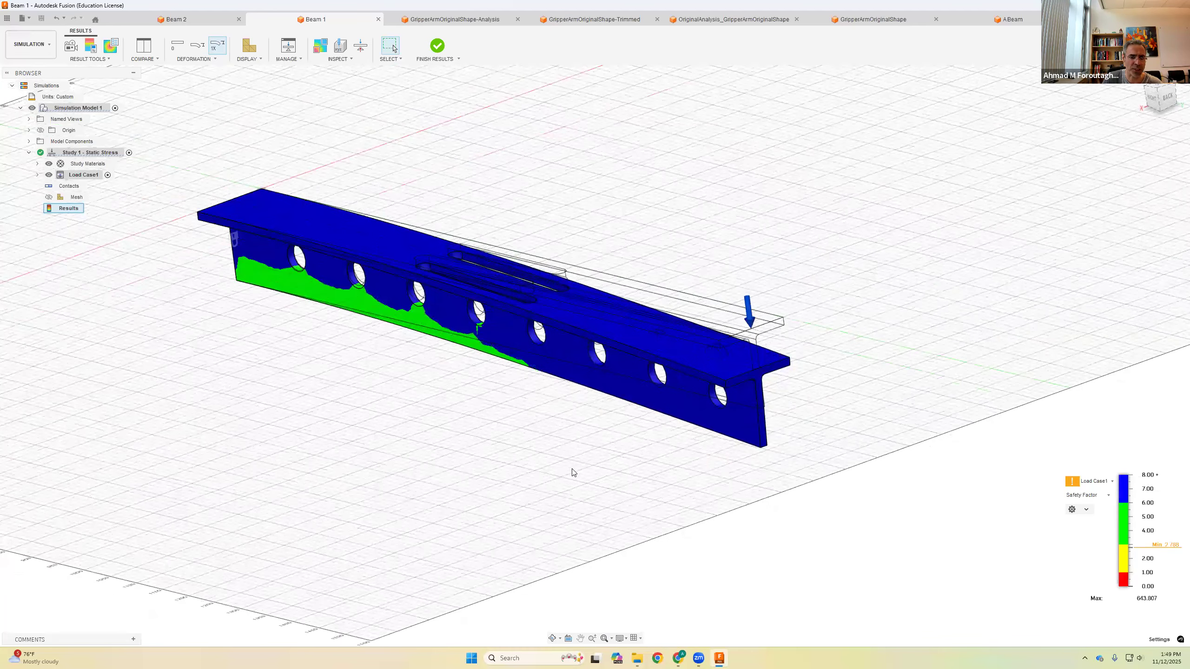
middle_drag(608, 502, 616, 517)
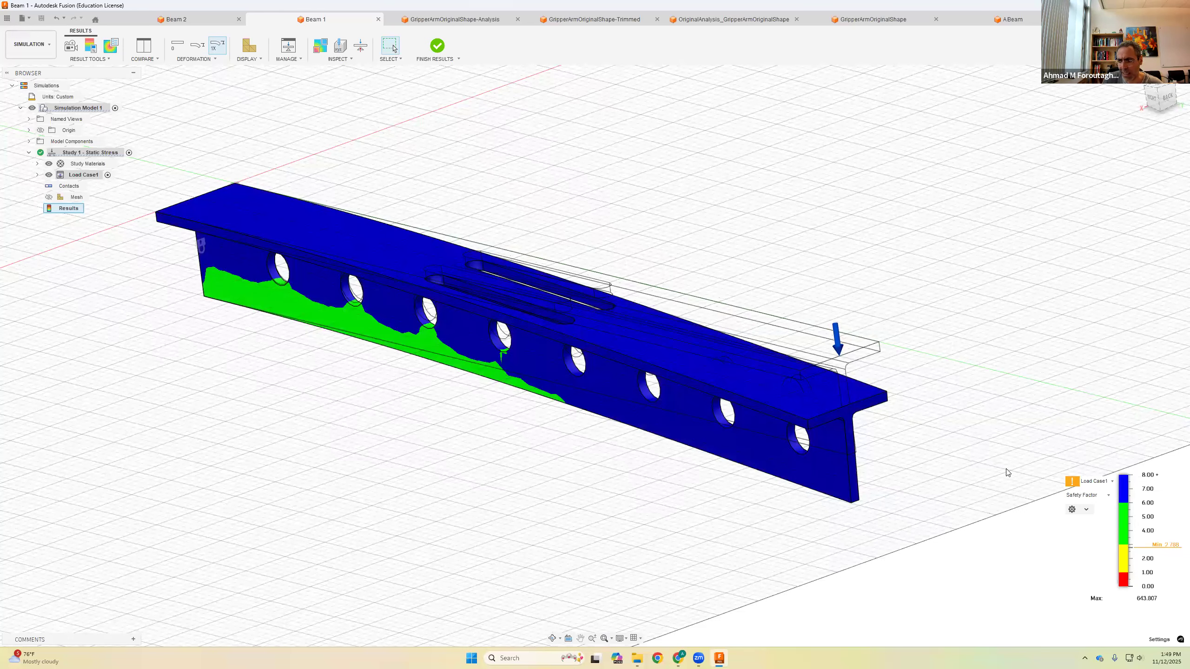
click(1087, 495)
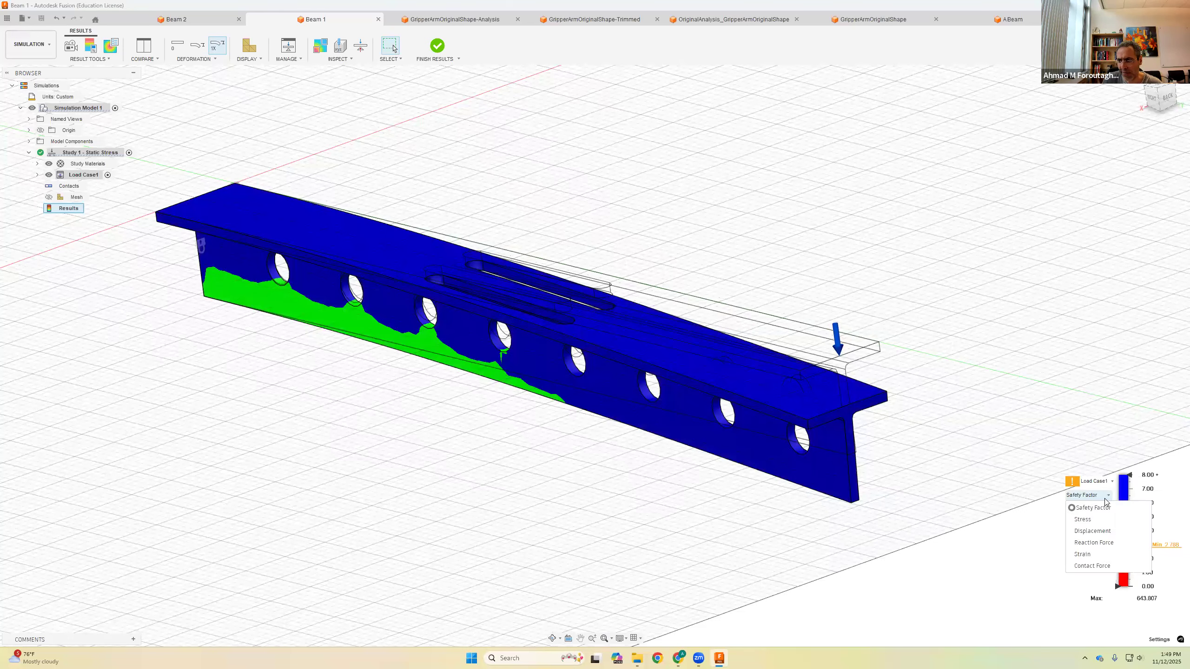
click(1082, 508)
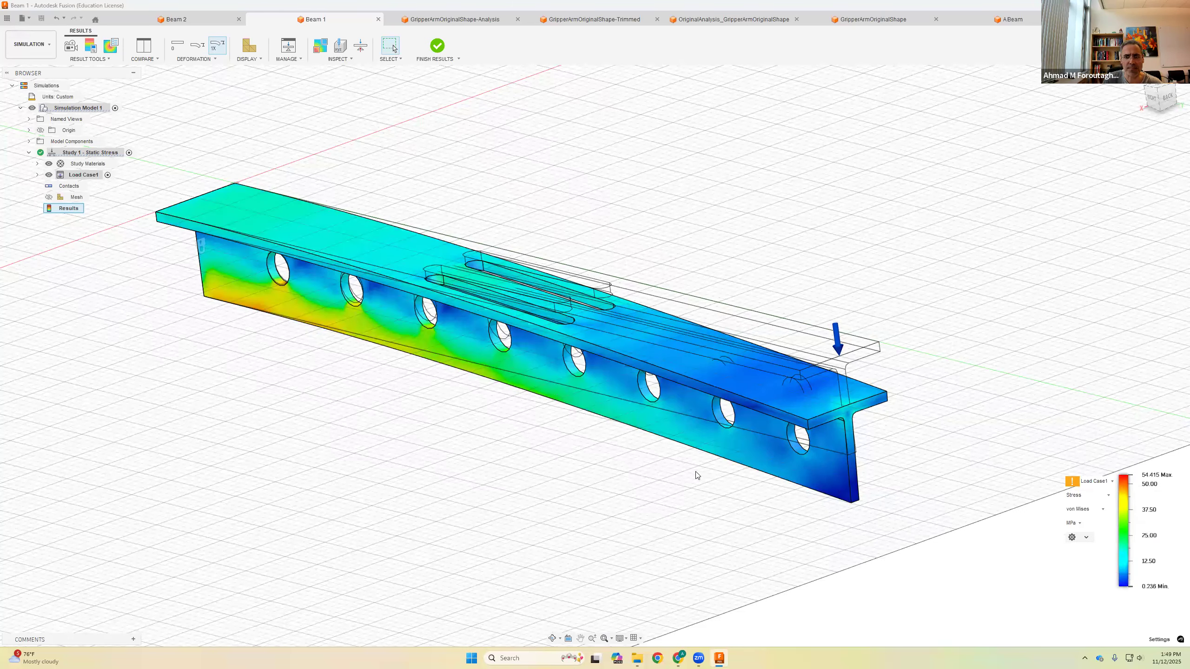
Step: Show the minimum and maximum stress markers on the beam
scroll(698, 475, down, 2)
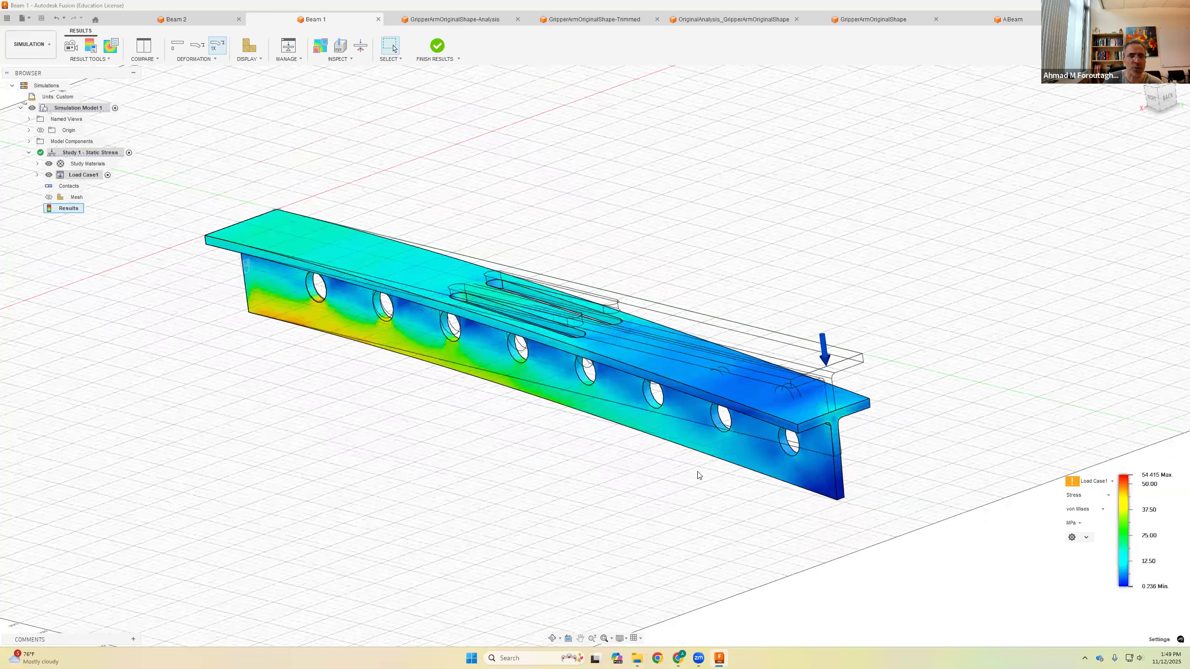
shift+middle_drag(660, 479, 731, 464)
scroll(615, 446, up, 2)
shift+middle_drag(615, 449, 464, 373)
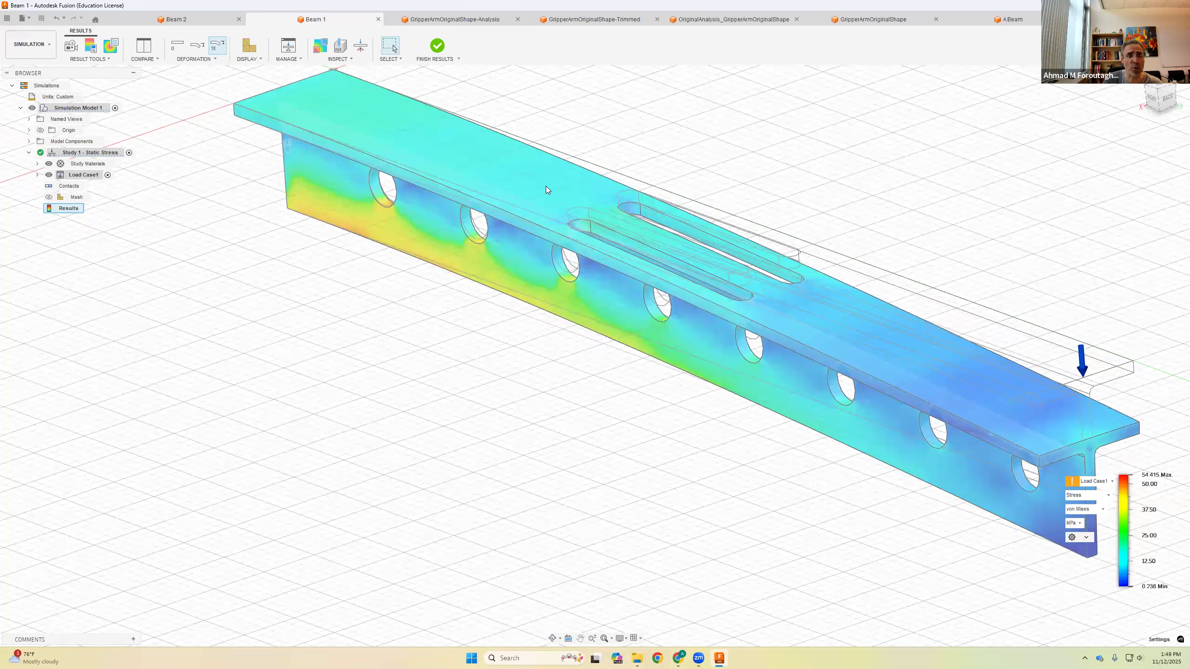
click(347, 59)
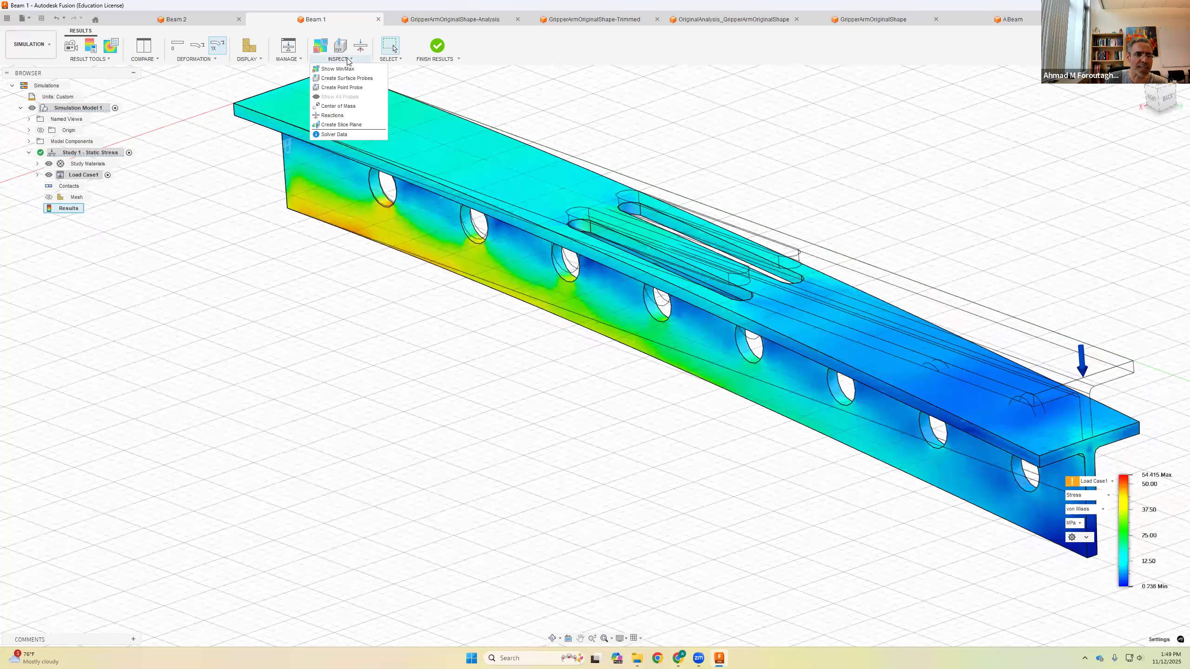
click(337, 68)
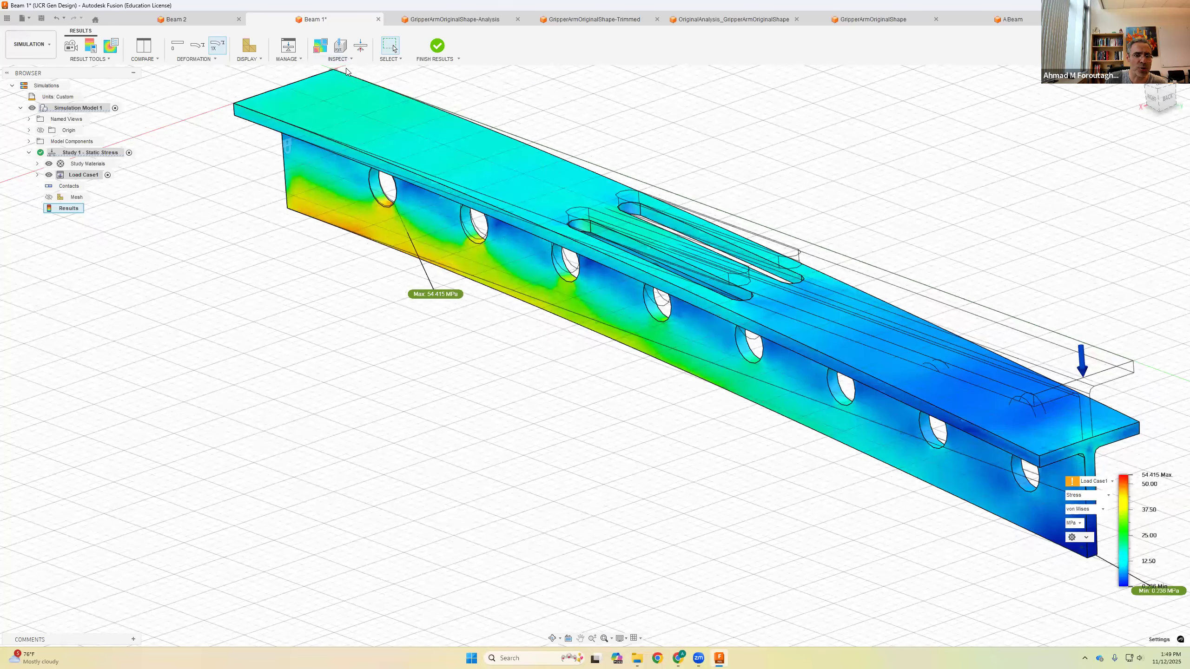
Step: Move the maximum stress label below the beam and inspect the high-stress region around the first web hole
drag(434, 292, 409, 357)
scroll(379, 269, up, 3)
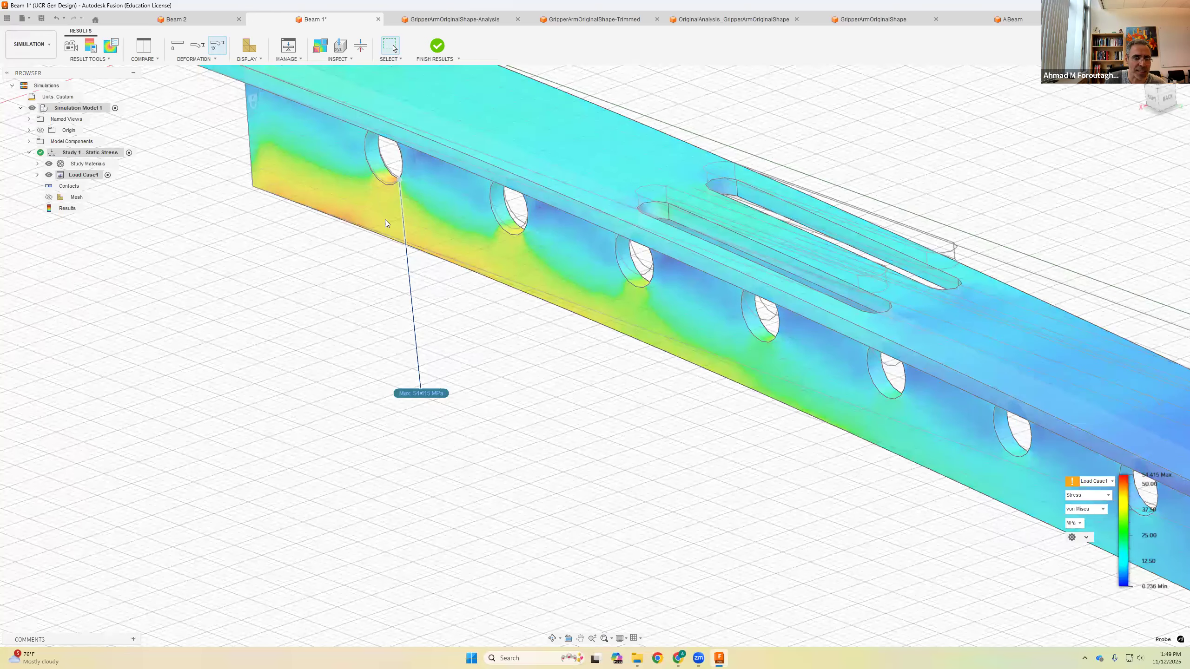
shift+middle_drag(389, 230, 330, 268)
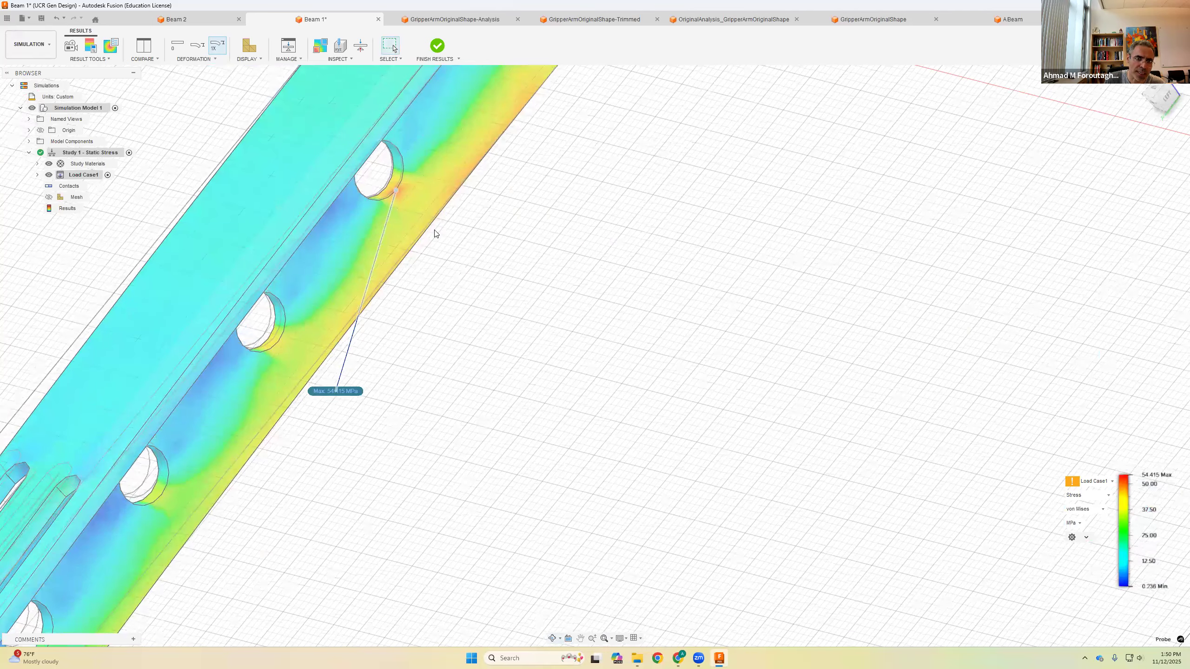
scroll(436, 254, down, 4)
shift+middle_drag(431, 277, 525, 245)
scroll(410, 273, up, 3)
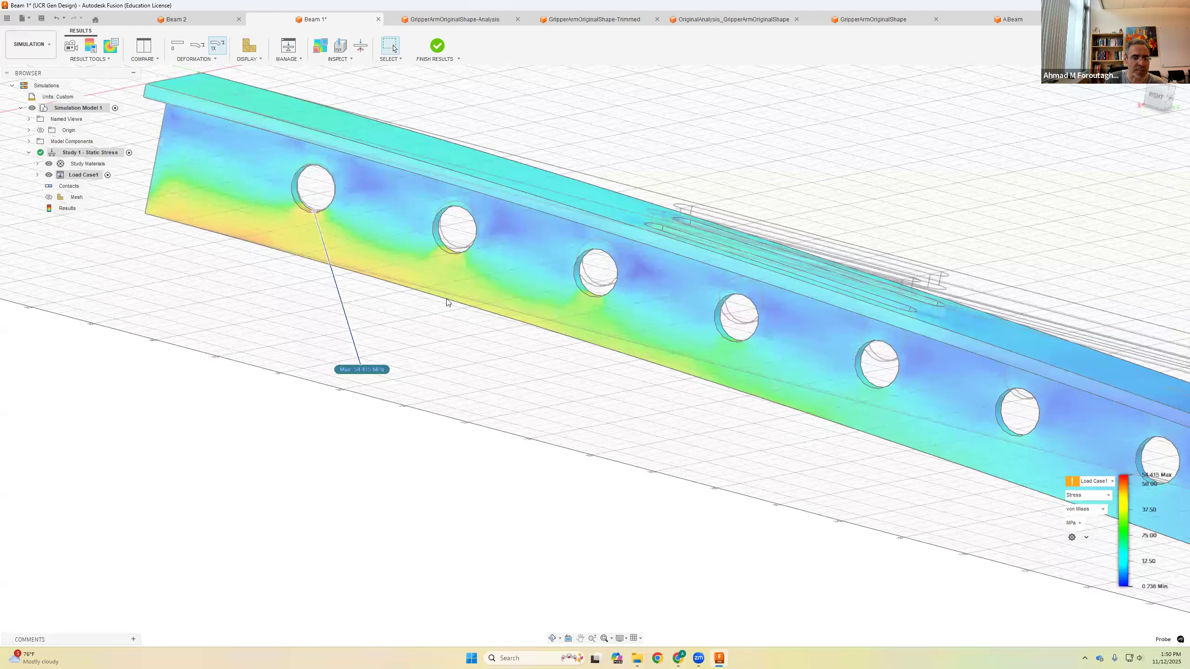
scroll(381, 209, down, 2)
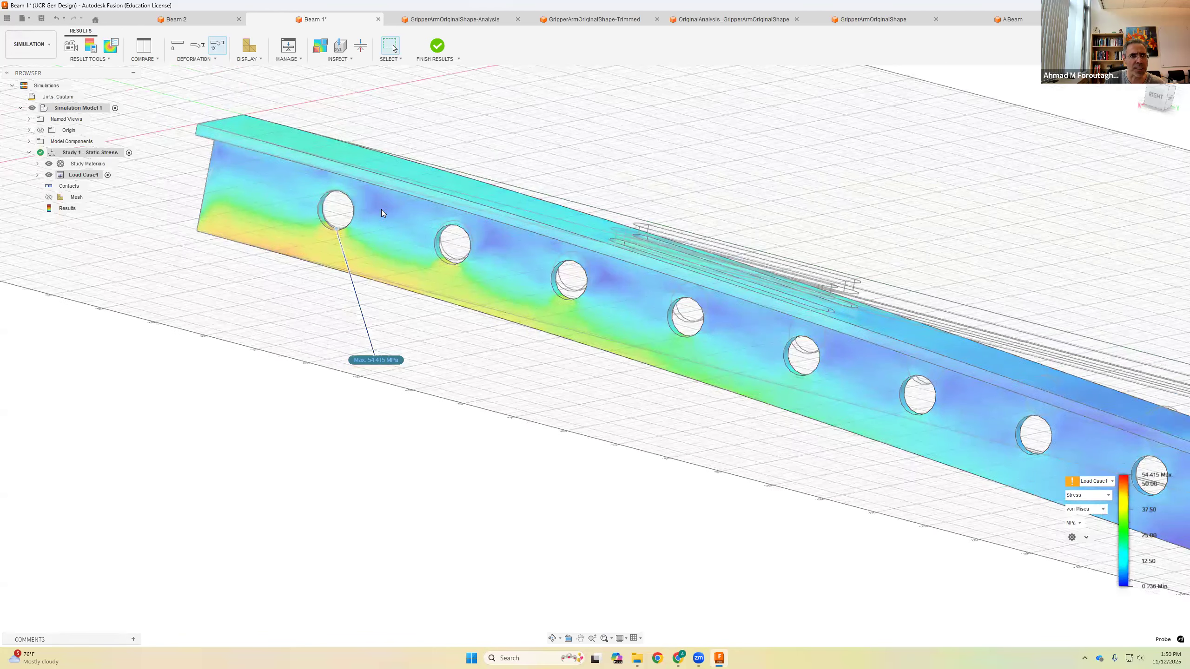
click(344, 60)
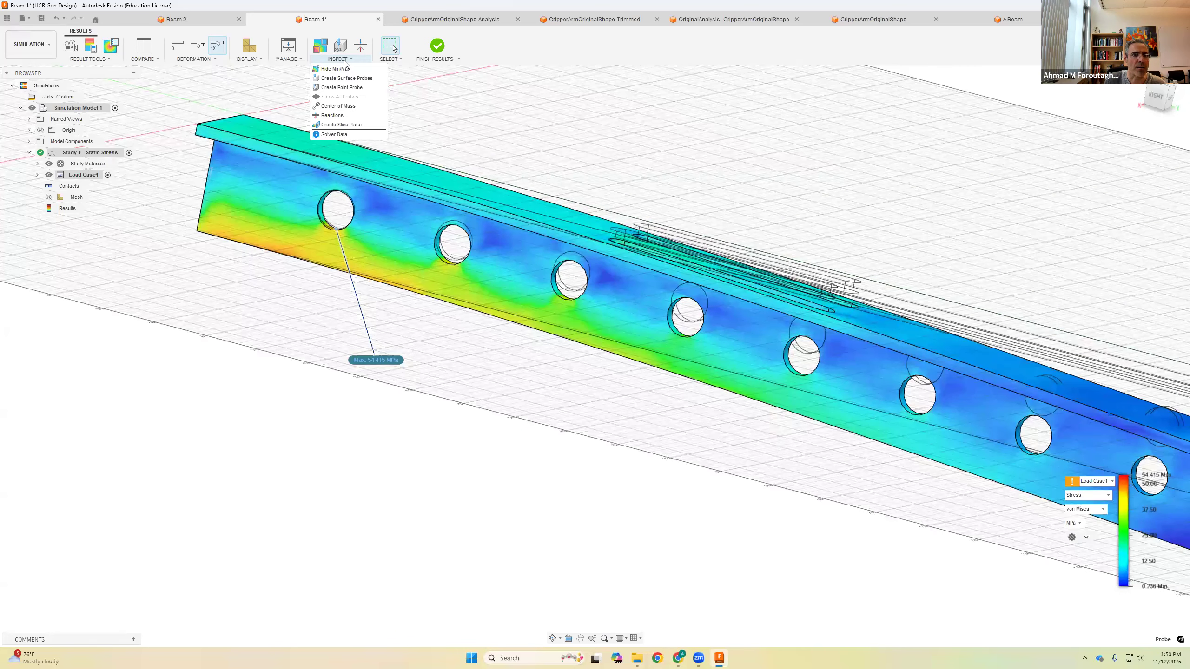
click(487, 105)
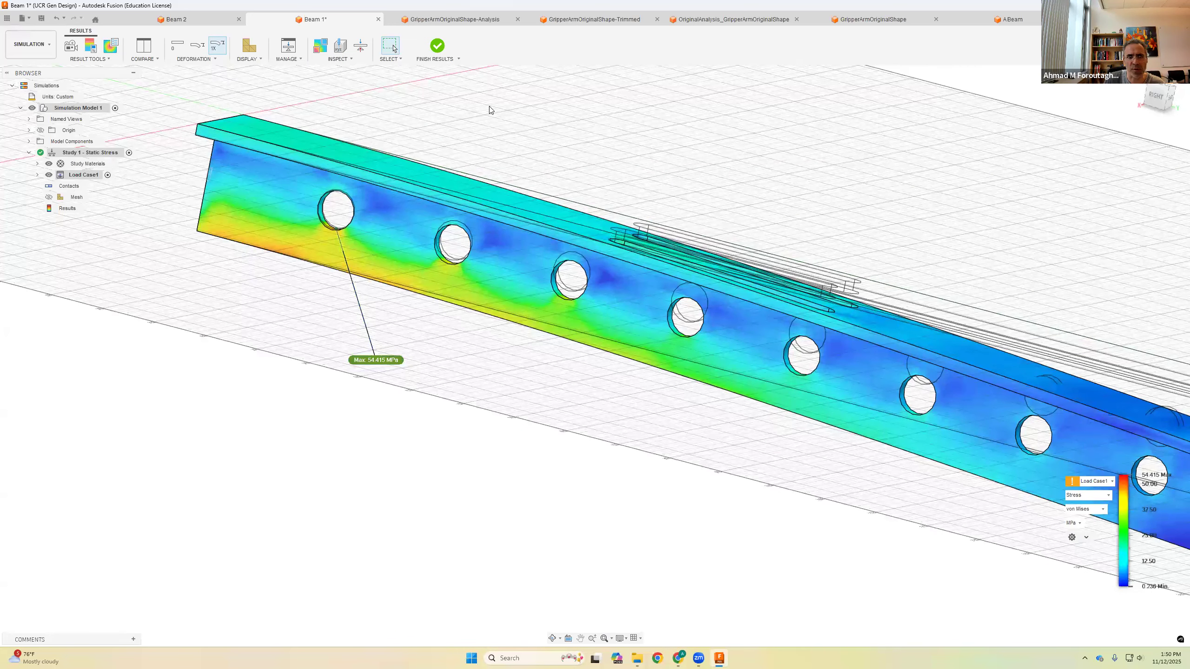
click(351, 60)
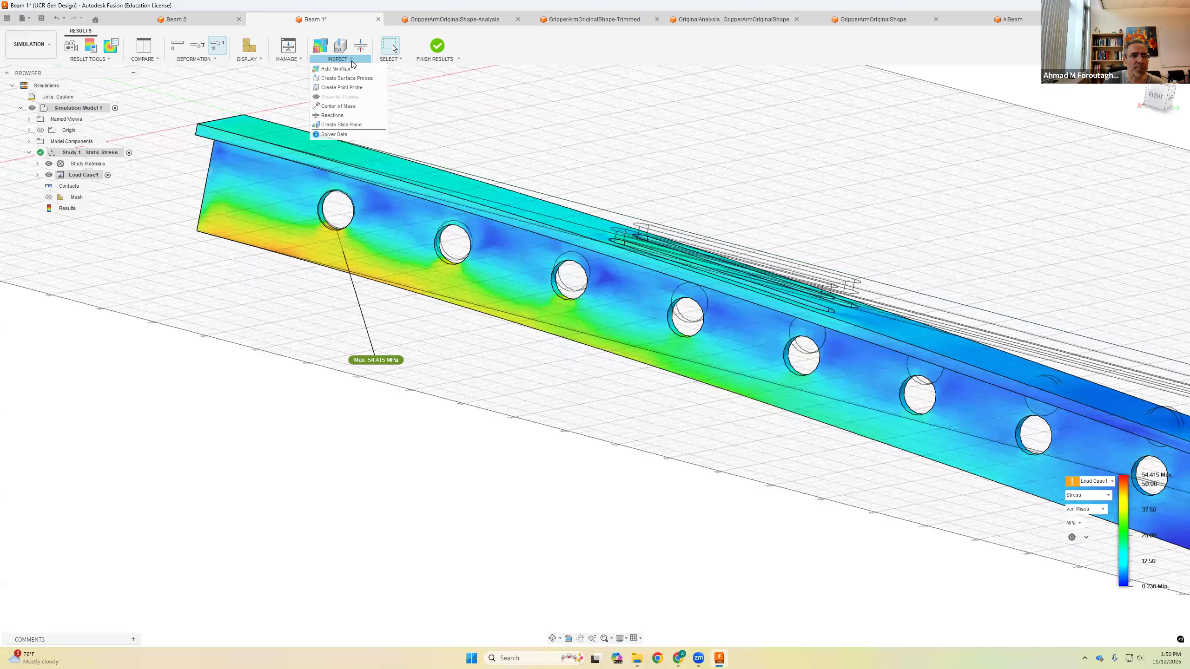
click(347, 78)
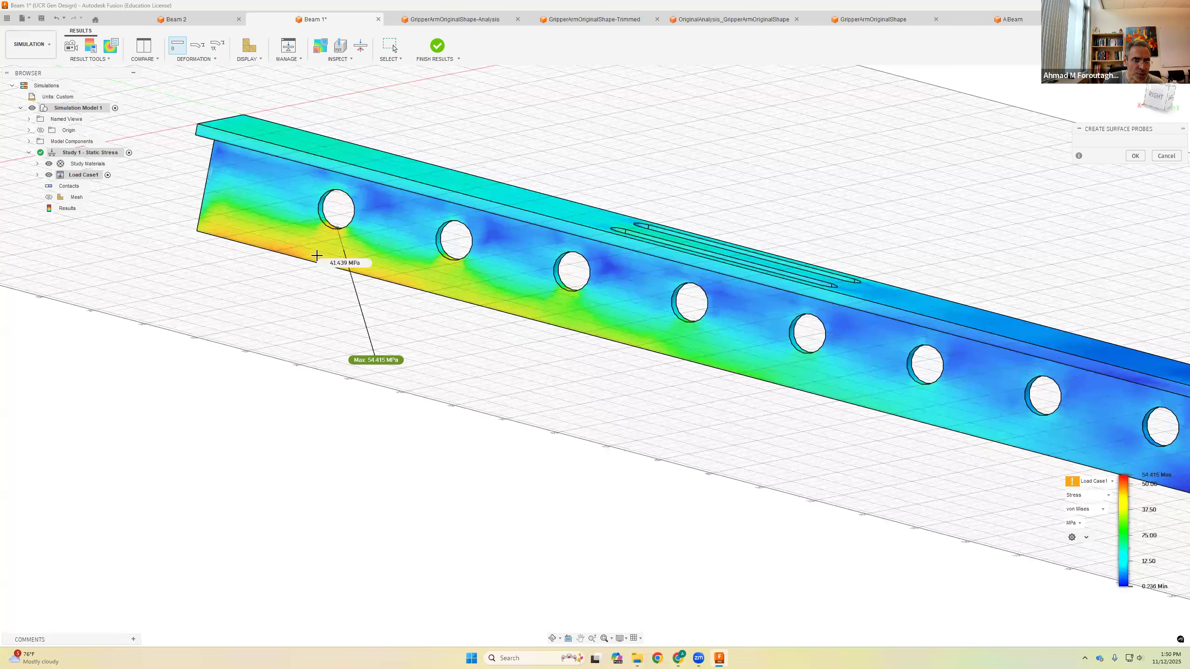
click(279, 246)
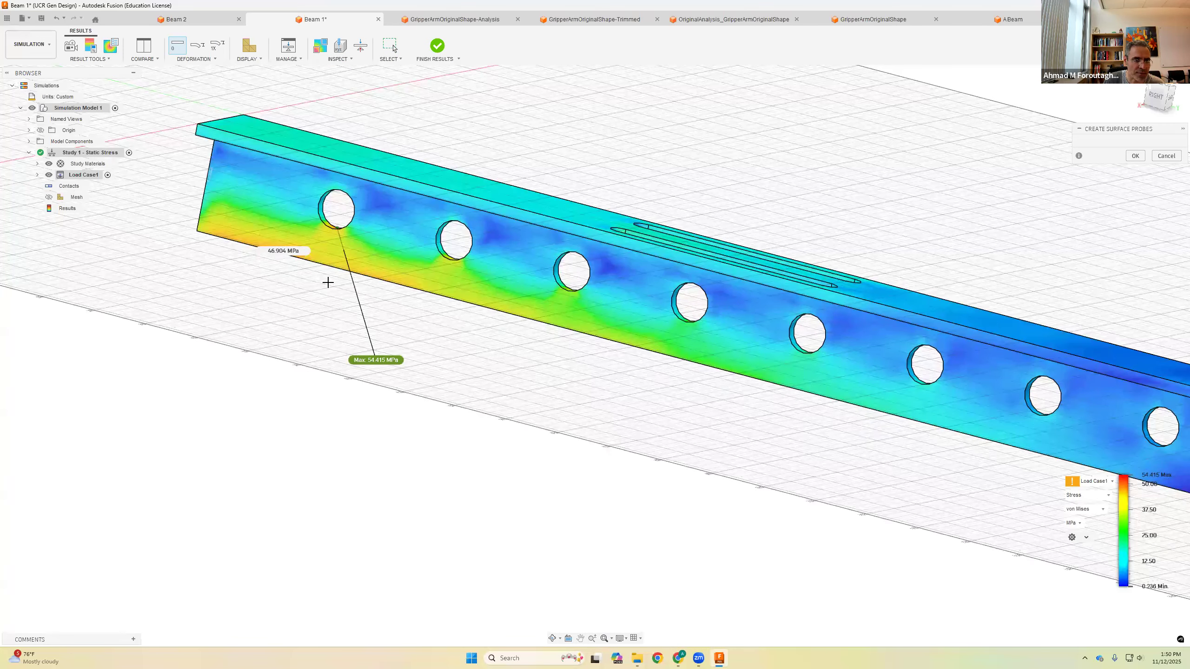
click(411, 276)
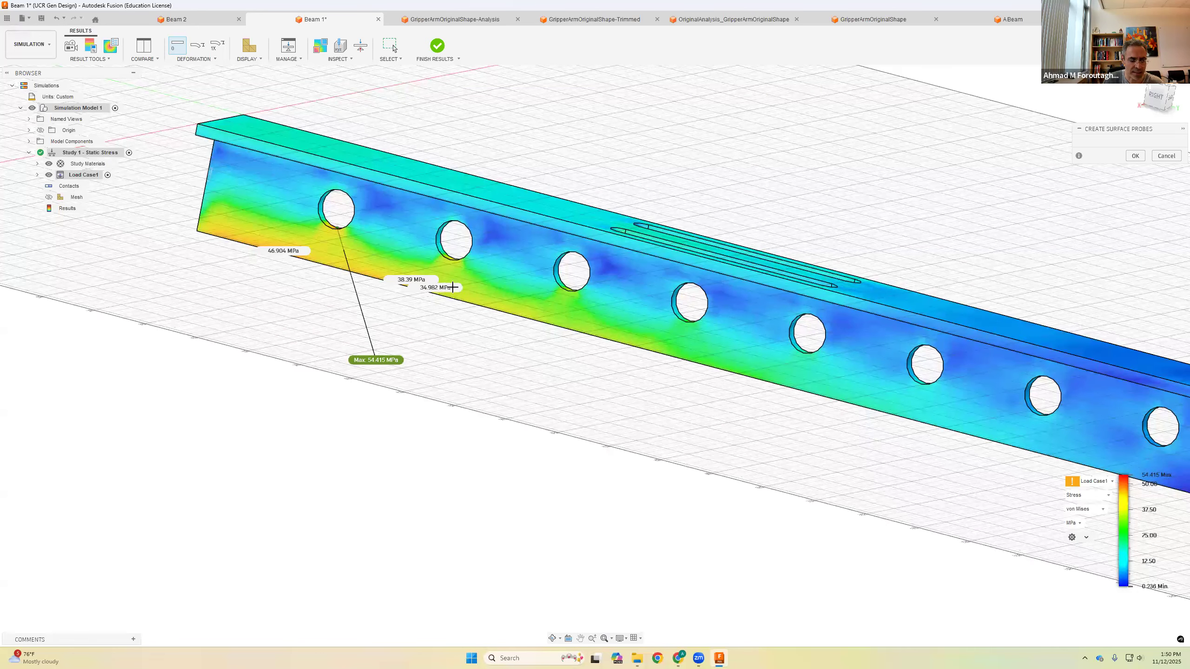
key(Escape)
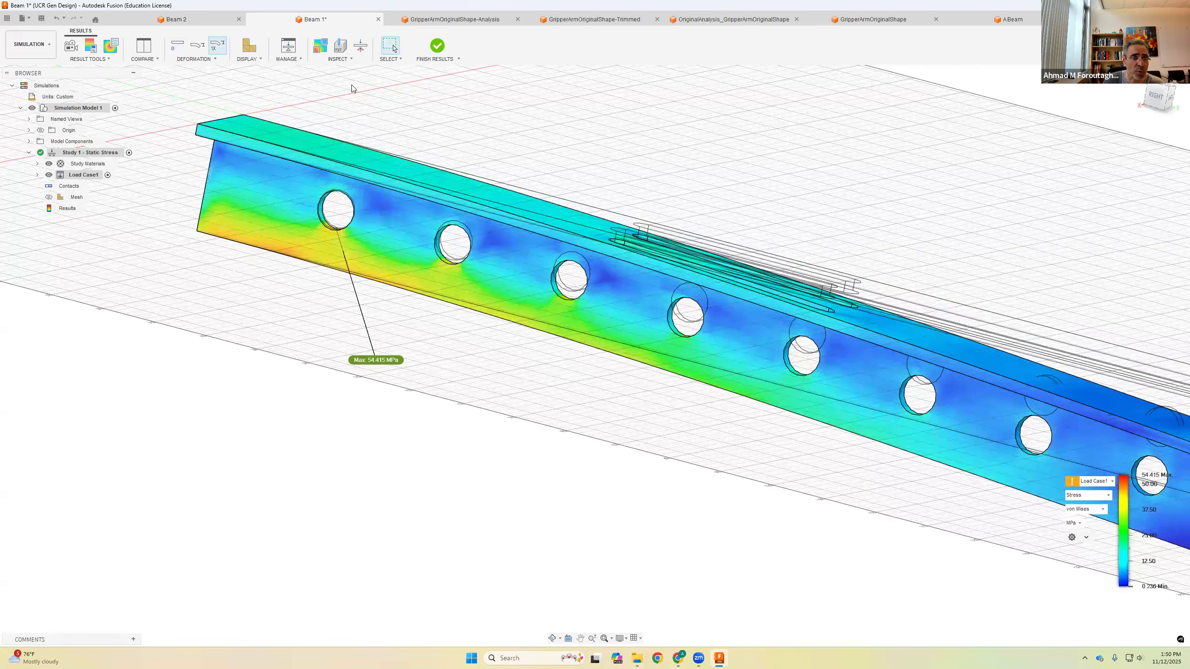
Step: Create three surface probes along the lower part of the beam web near the fixed end and confirm
click(349, 63)
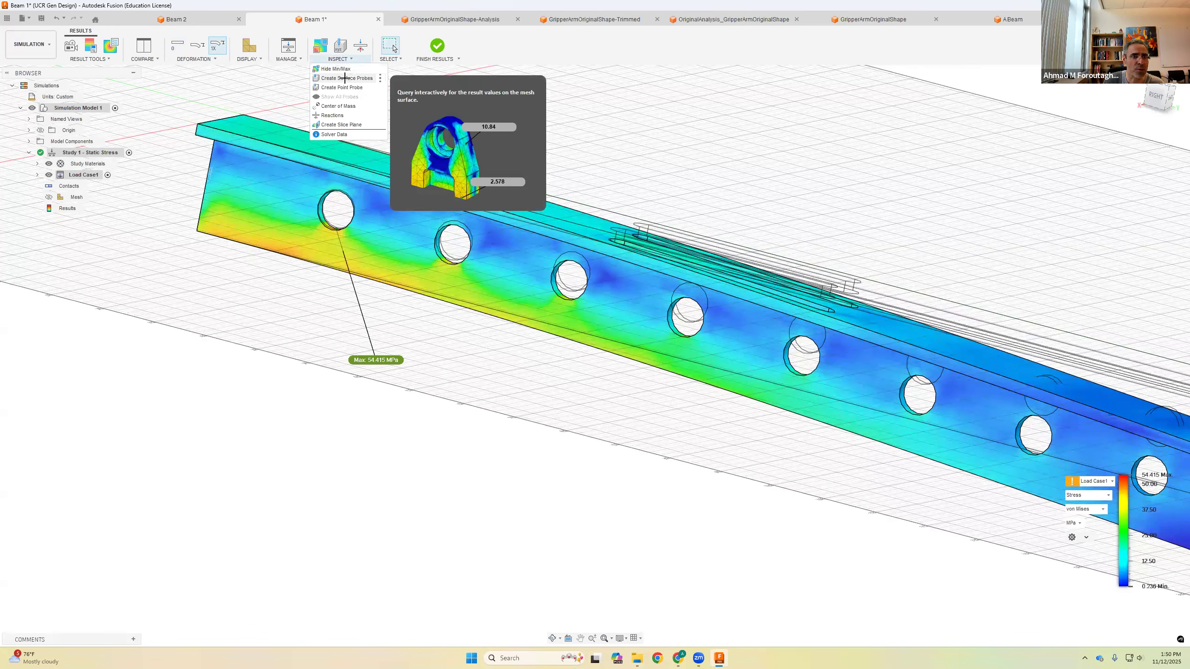
click(345, 77)
click(299, 252)
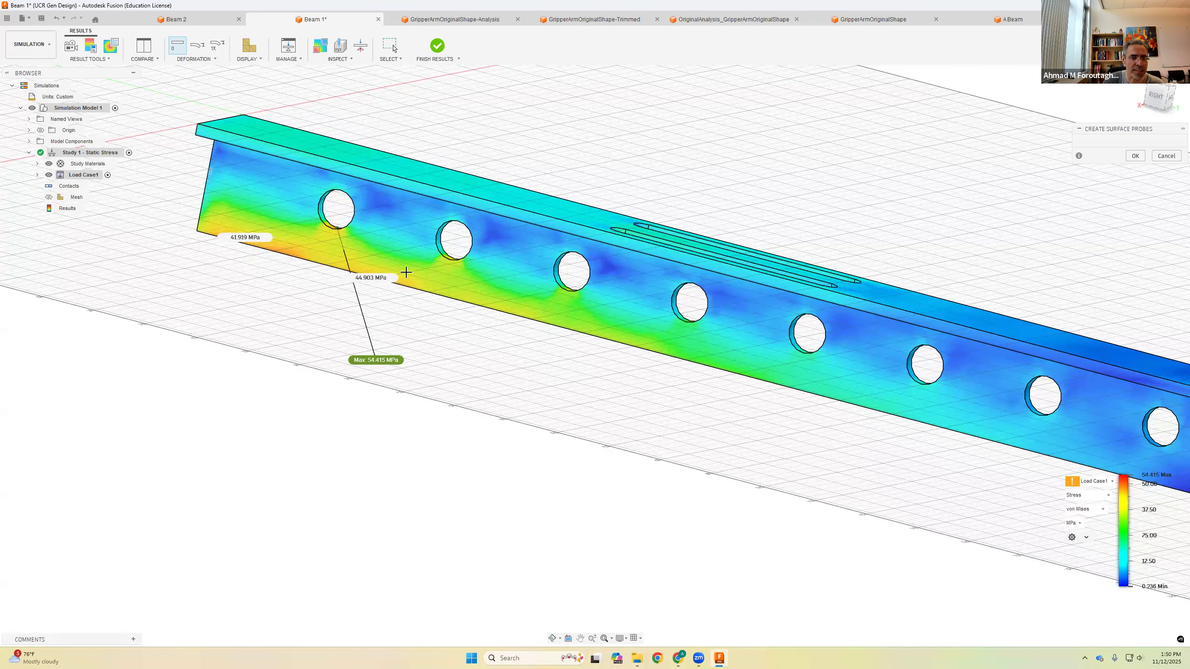
click(411, 276)
click(494, 299)
click(1135, 156)
Step: Reposition the three probe labels away from the beam web for readability
drag(255, 238, 201, 291)
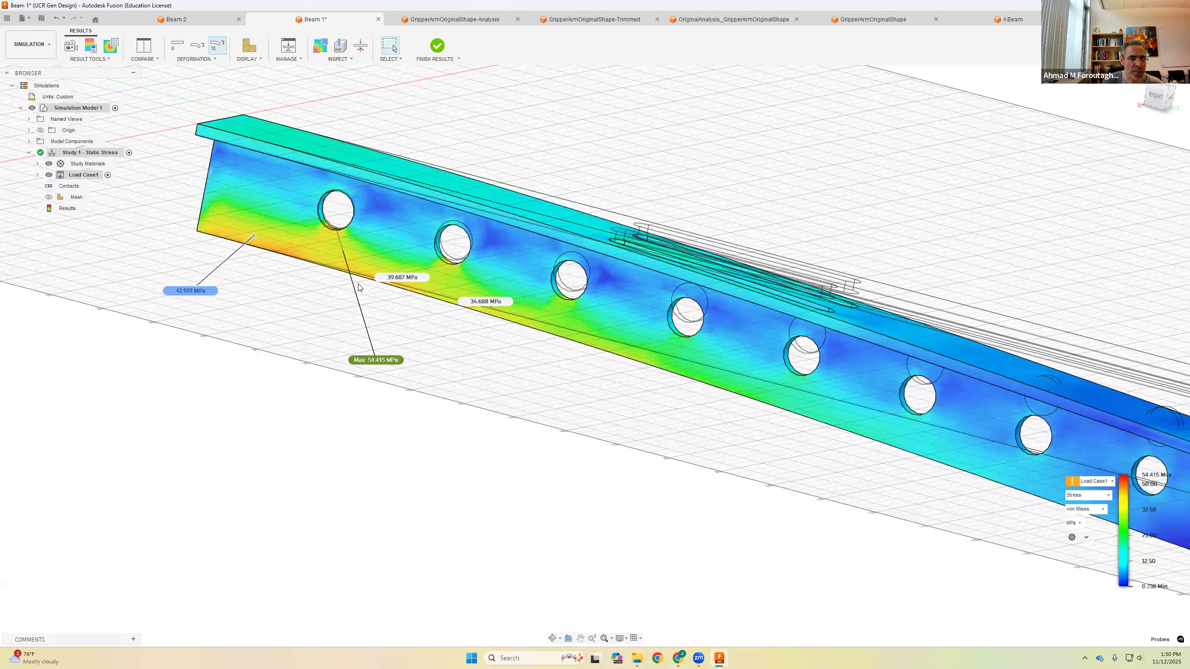
drag(390, 279, 461, 359)
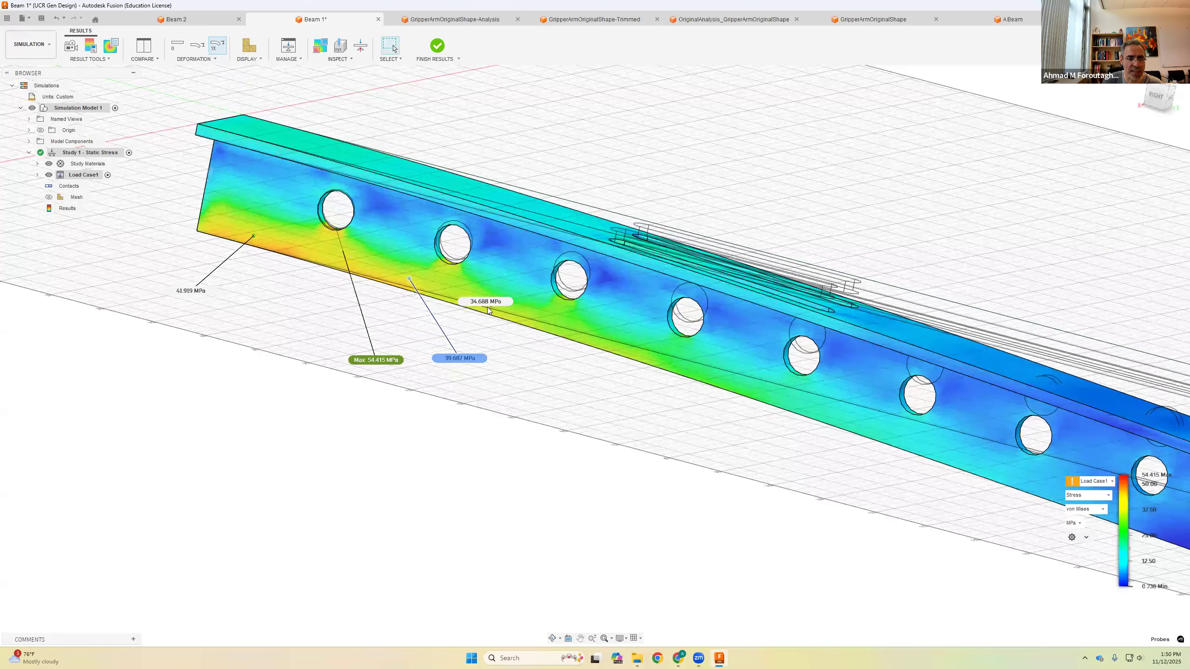
drag(487, 302, 556, 373)
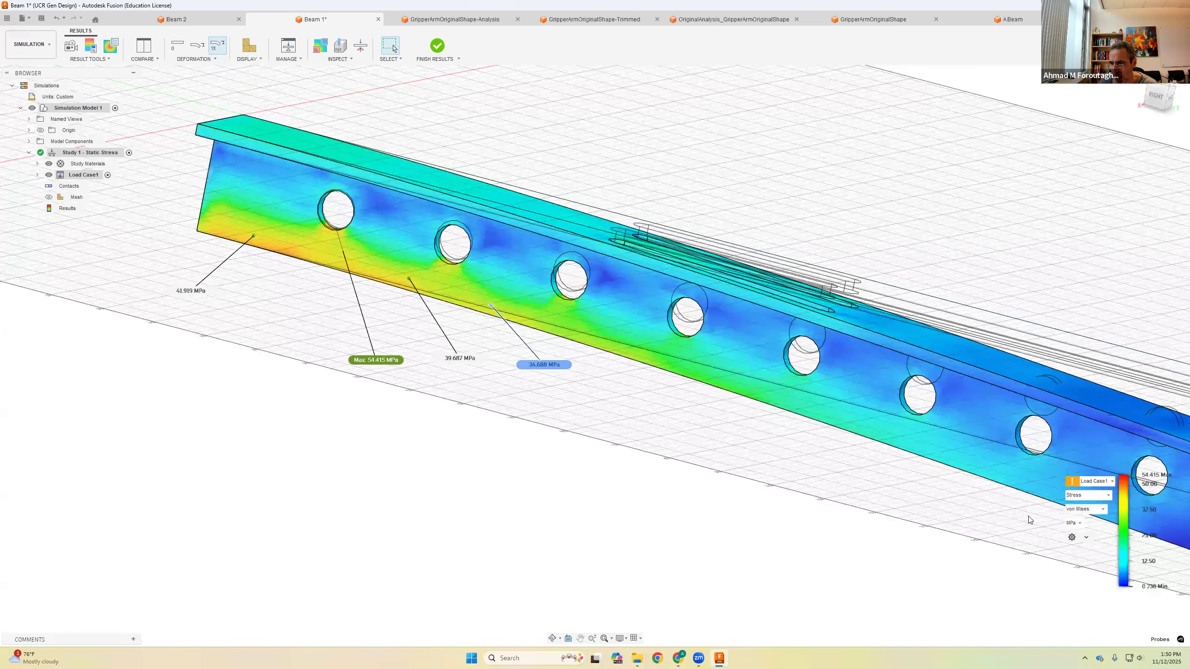
Step: Inspect the von Mises stress distribution along the whole beam from a wider view
middle_drag(858, 483, 678, 456)
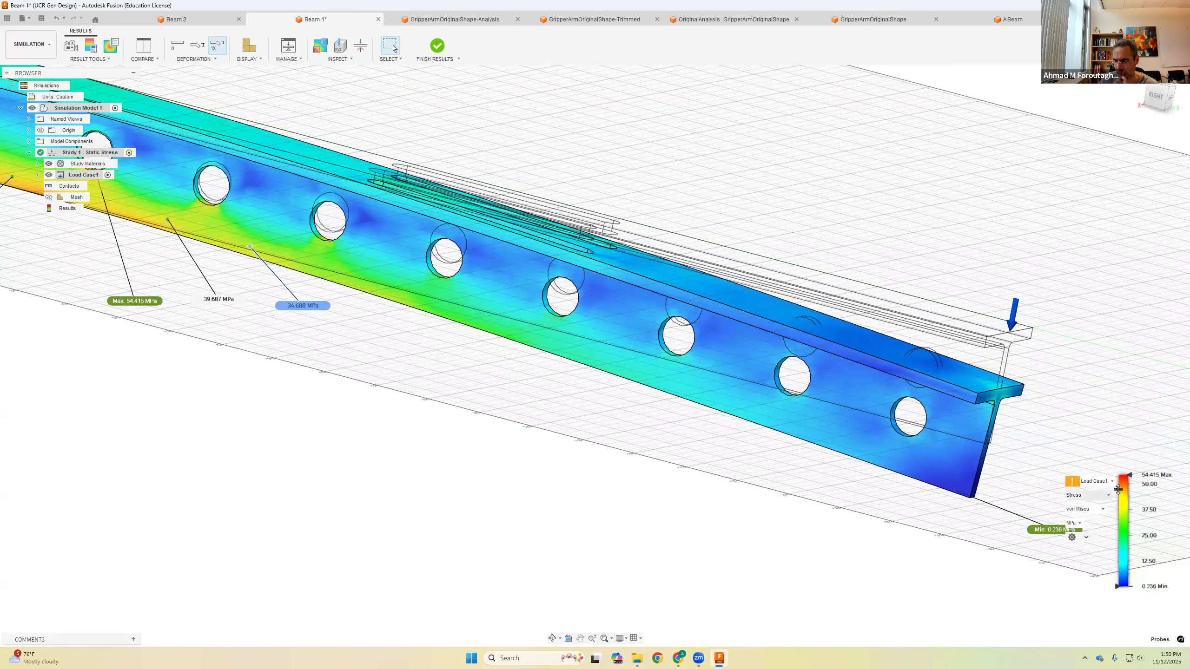
click(1103, 510)
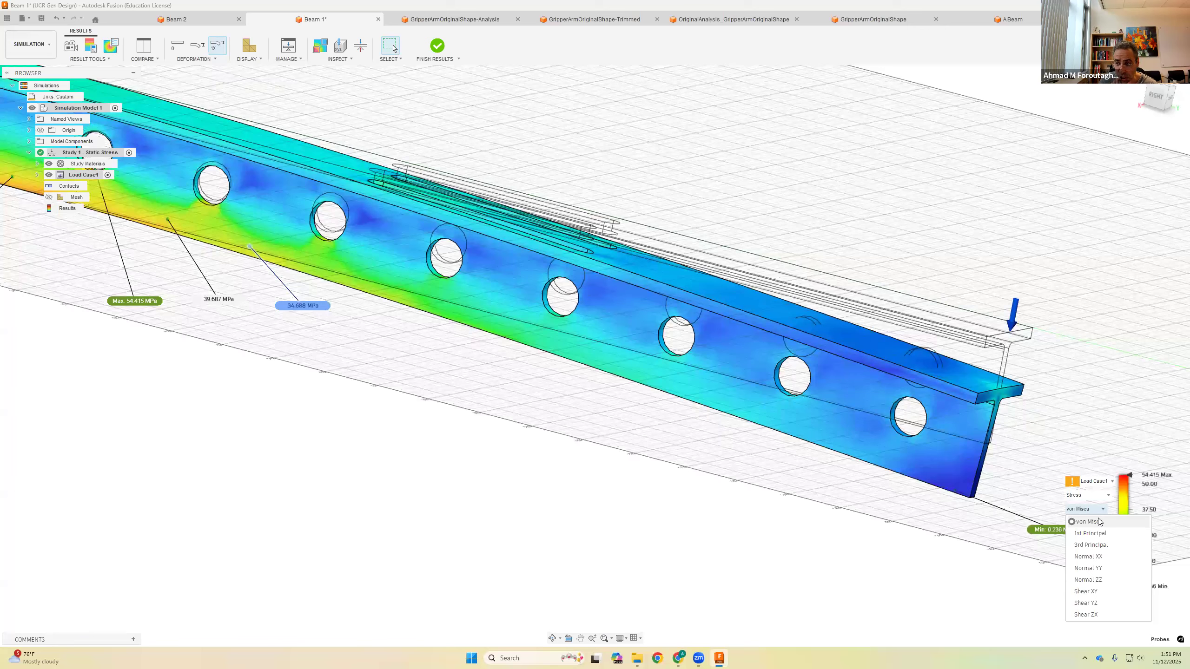
click(1096, 522)
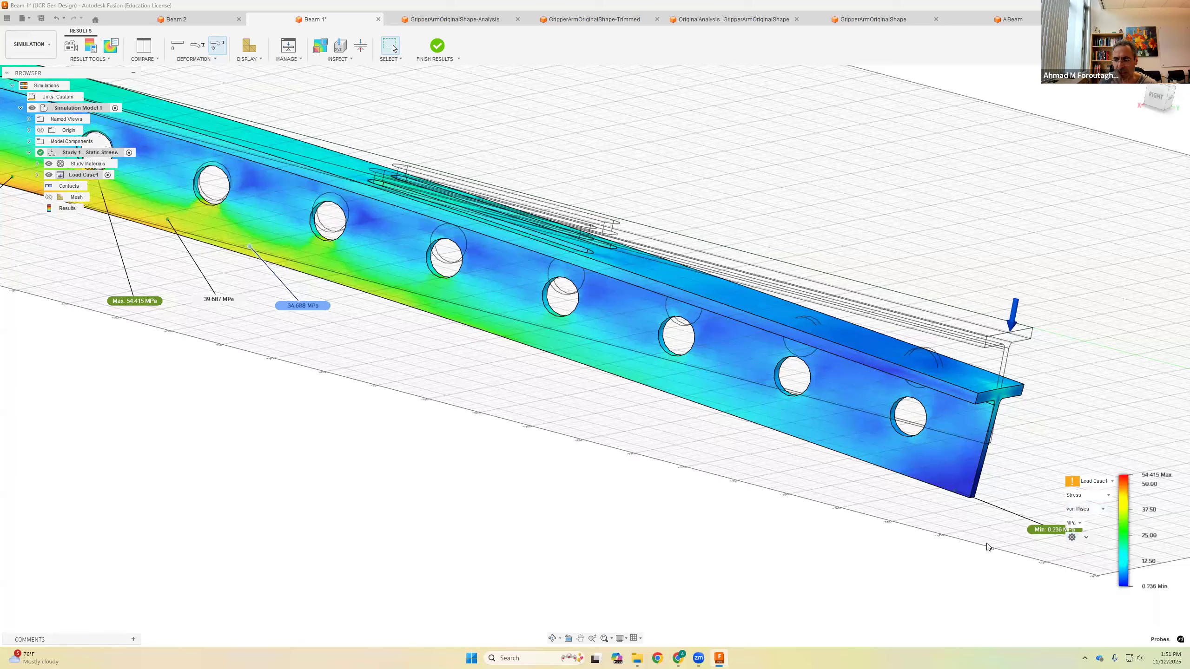
scroll(904, 513, down, 3)
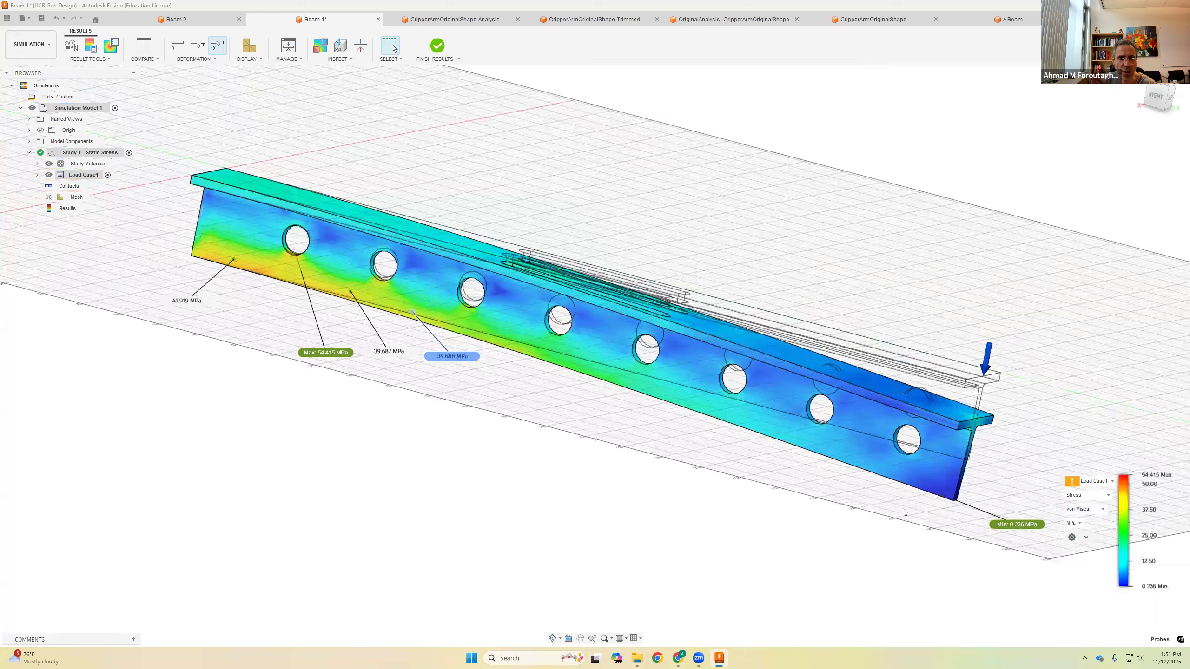
scroll(904, 512, down, 1)
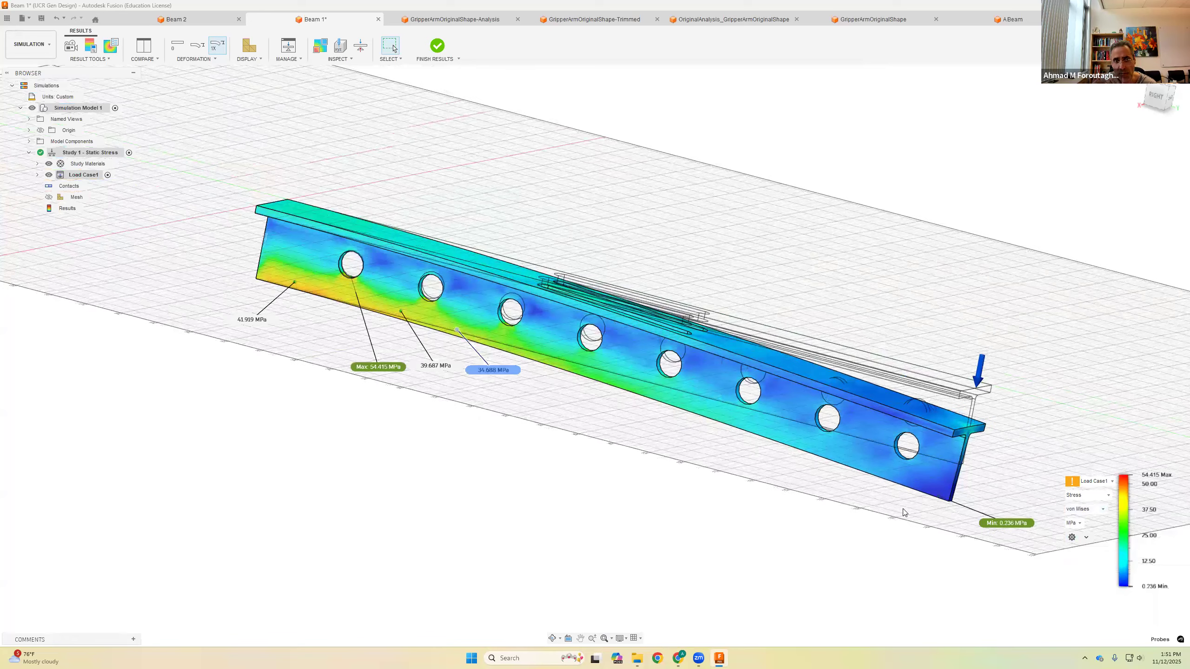
Step: Display the displacement results and view the beam from its right side
click(1107, 500)
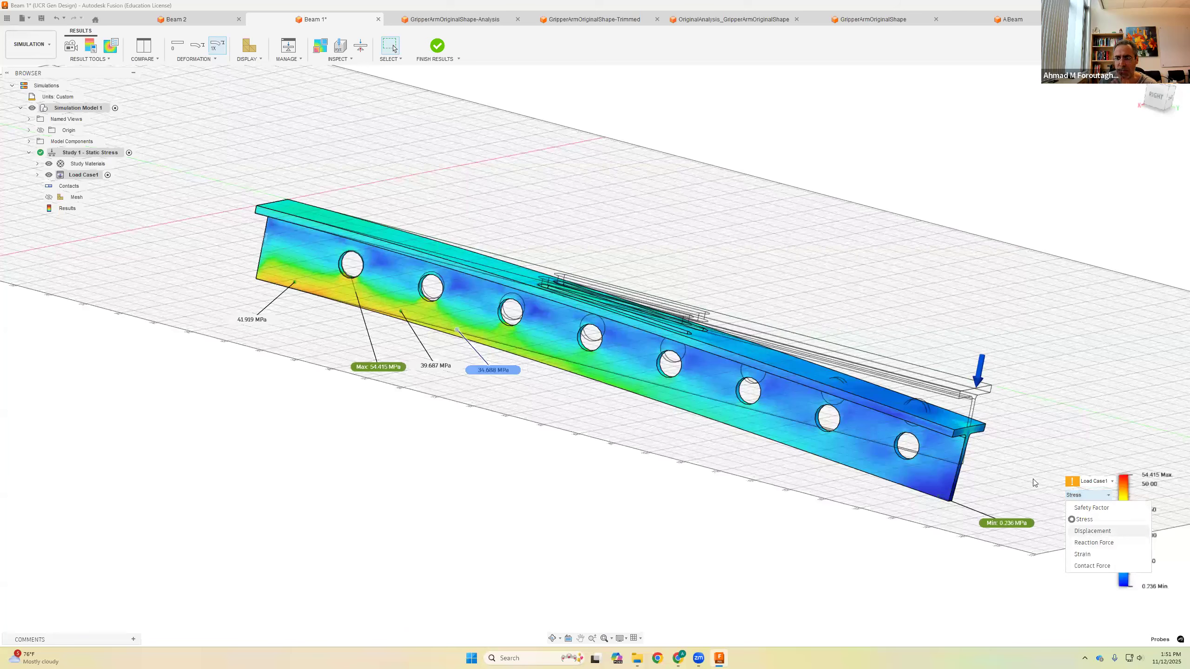
click(1093, 531)
click(1138, 82)
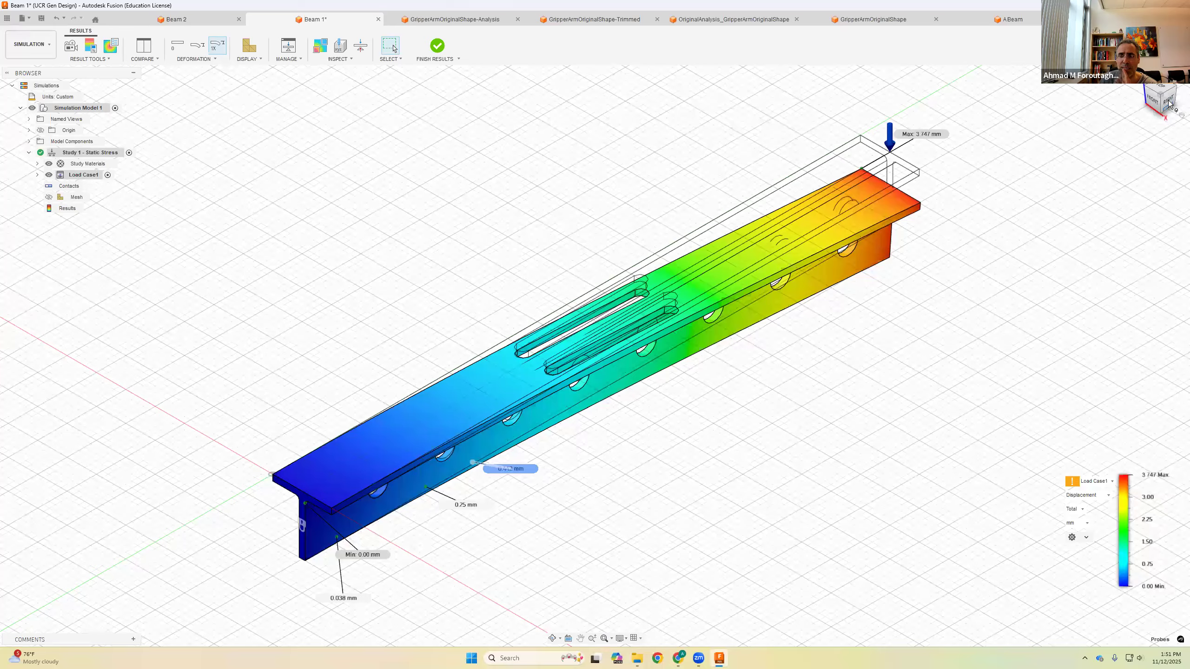
click(1168, 103)
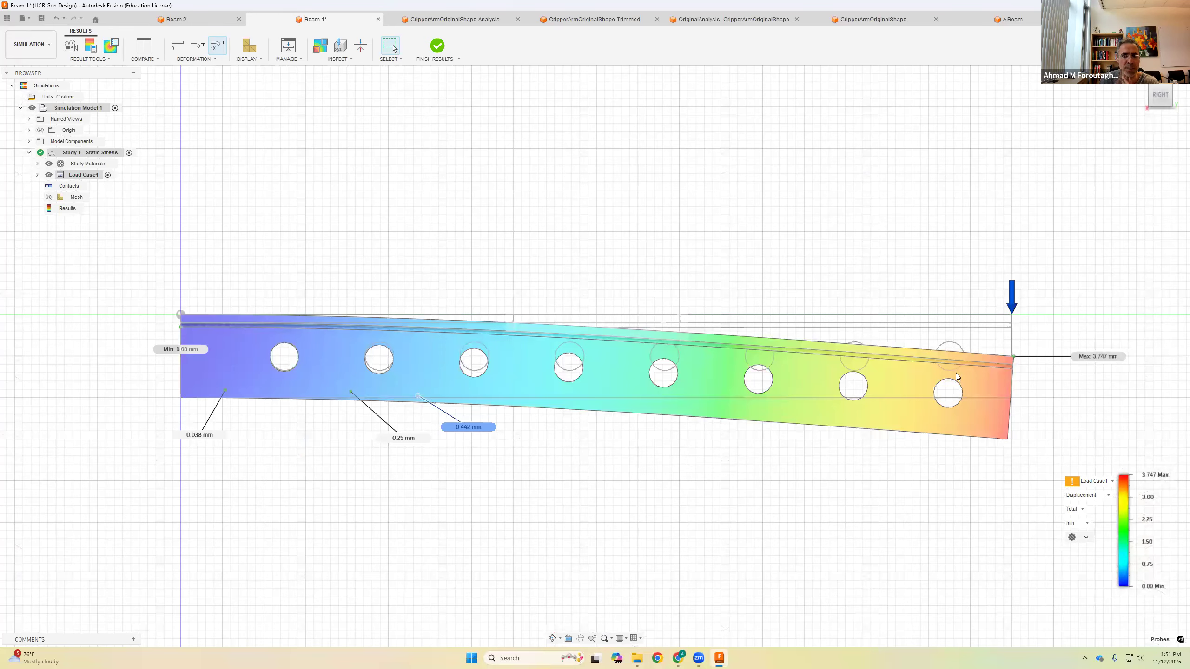
middle_drag(864, 297, 802, 259)
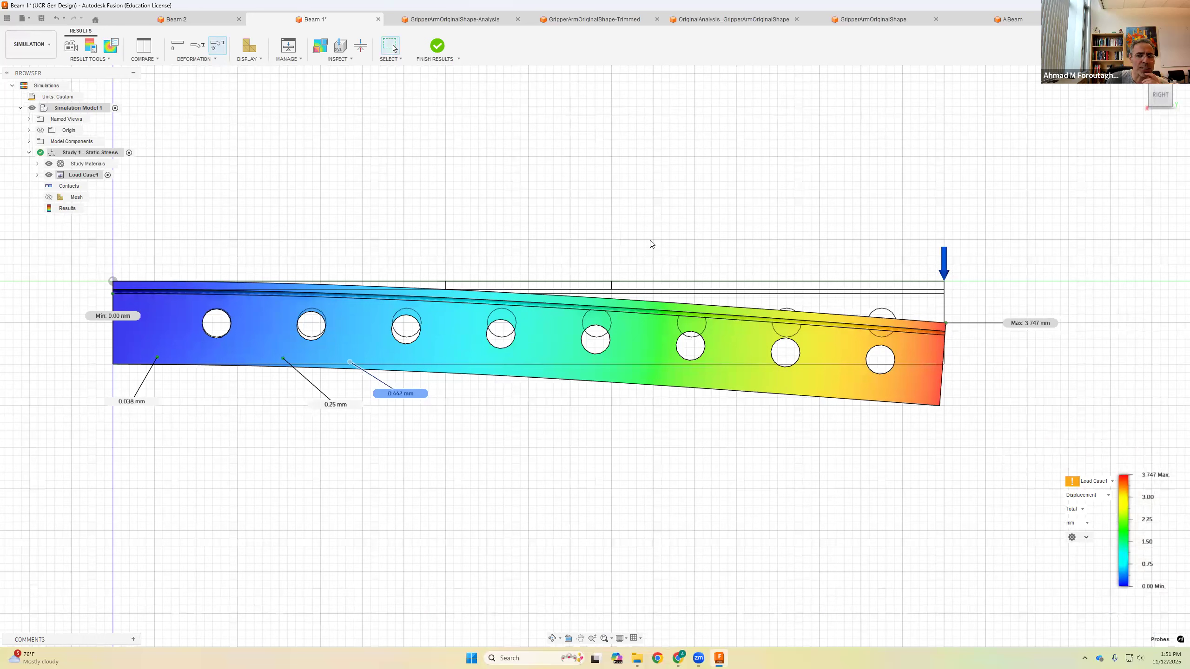
Step: Select another adjusted deformation scale for the displaced beam
click(215, 59)
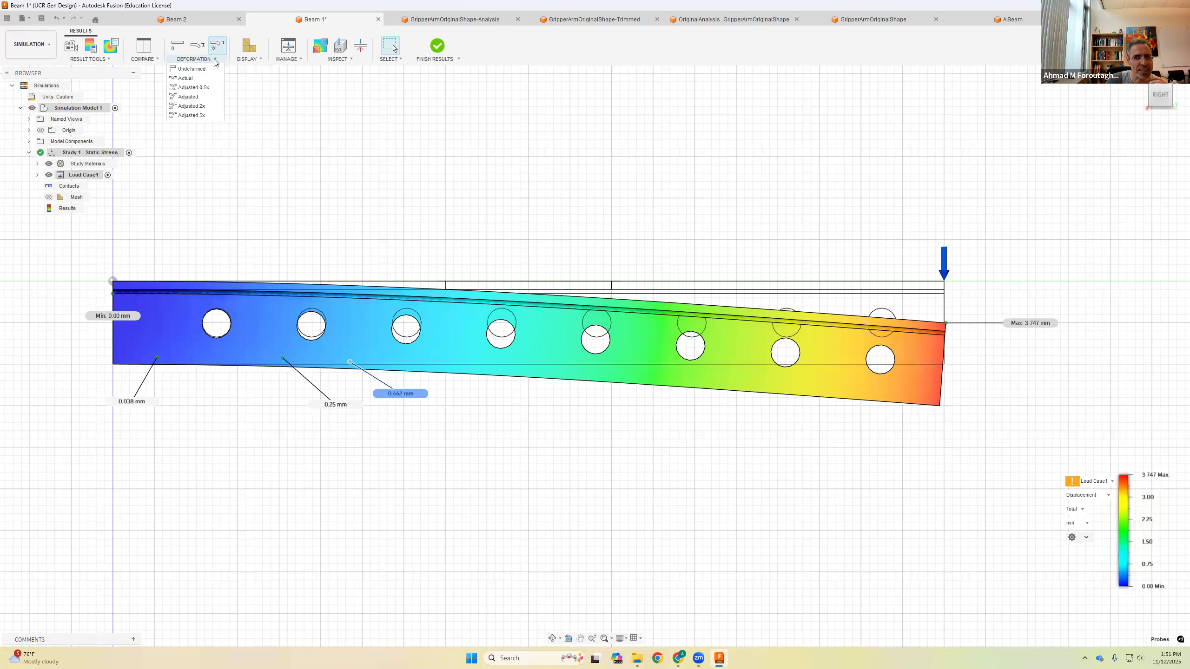
click(202, 111)
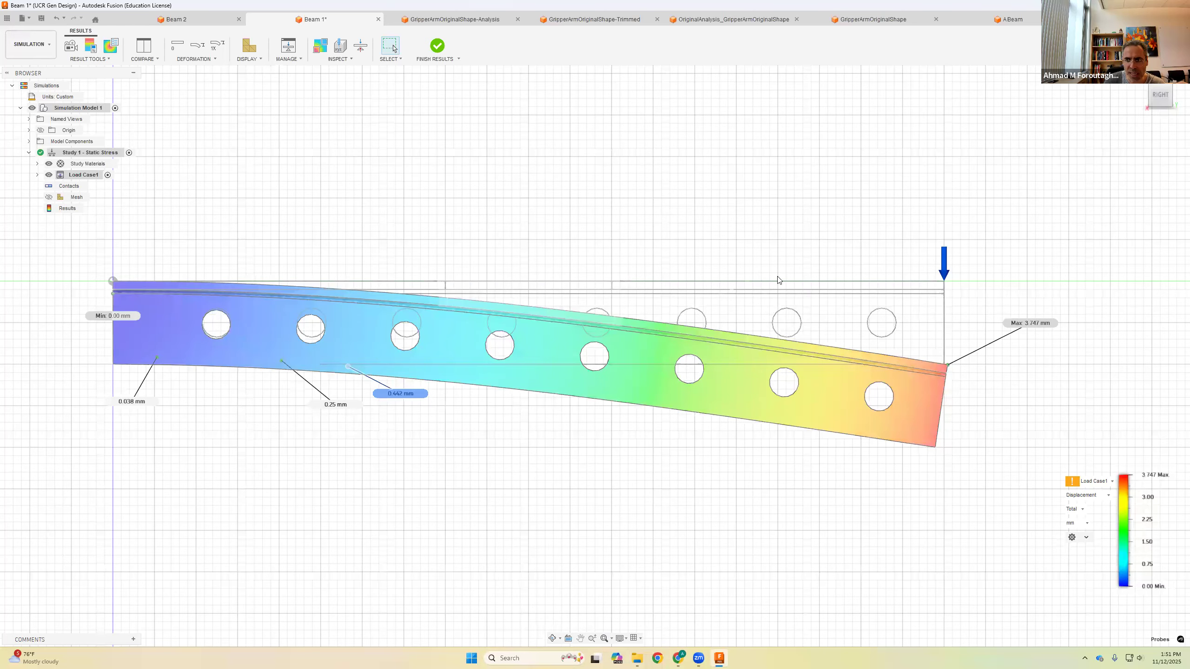
Step: Switch to the Actual deformation scale and zoom in on the loaded end to inspect it
click(215, 59)
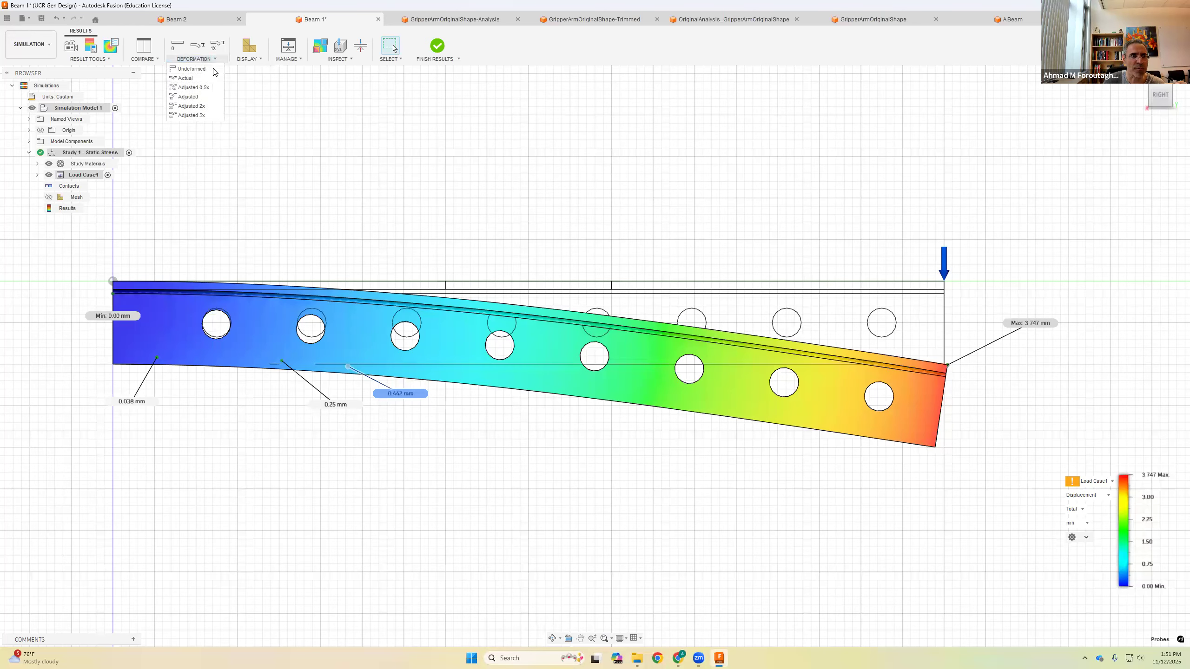
click(185, 78)
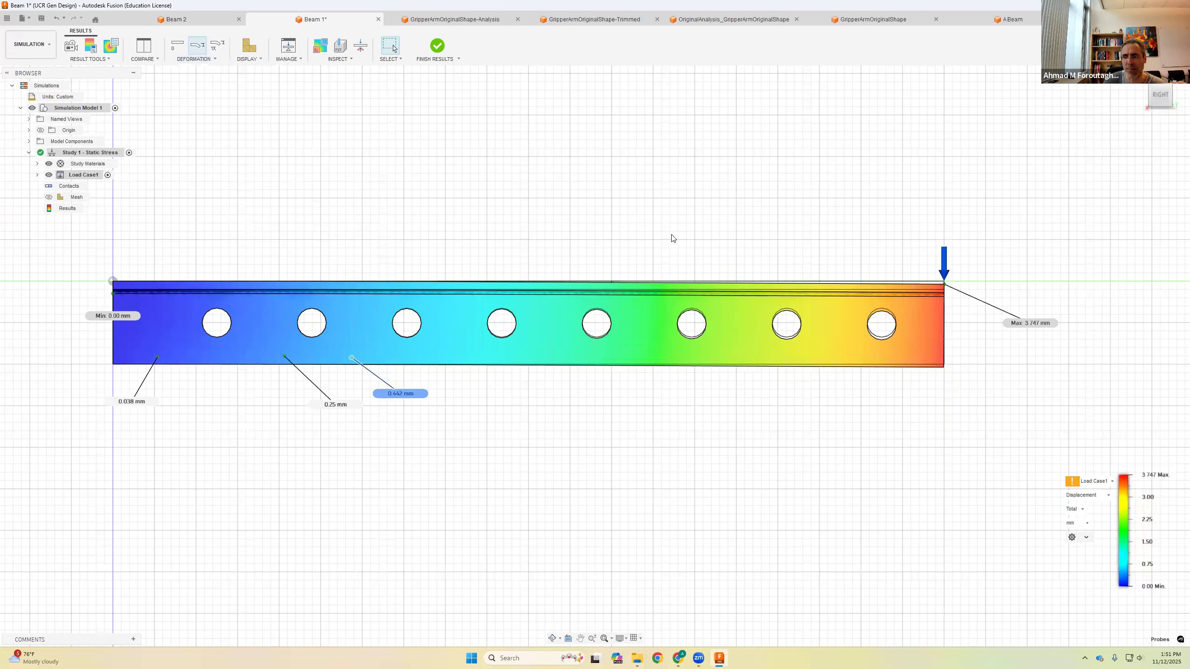
scroll(931, 283, up, 10)
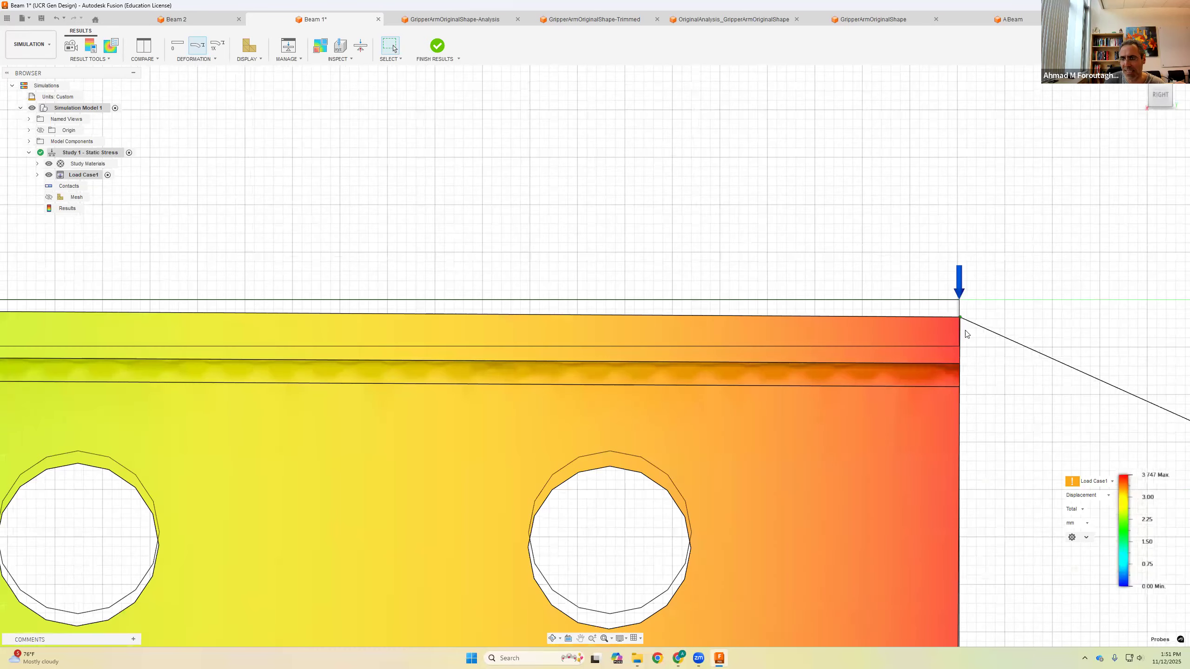
scroll(972, 336, down, 8)
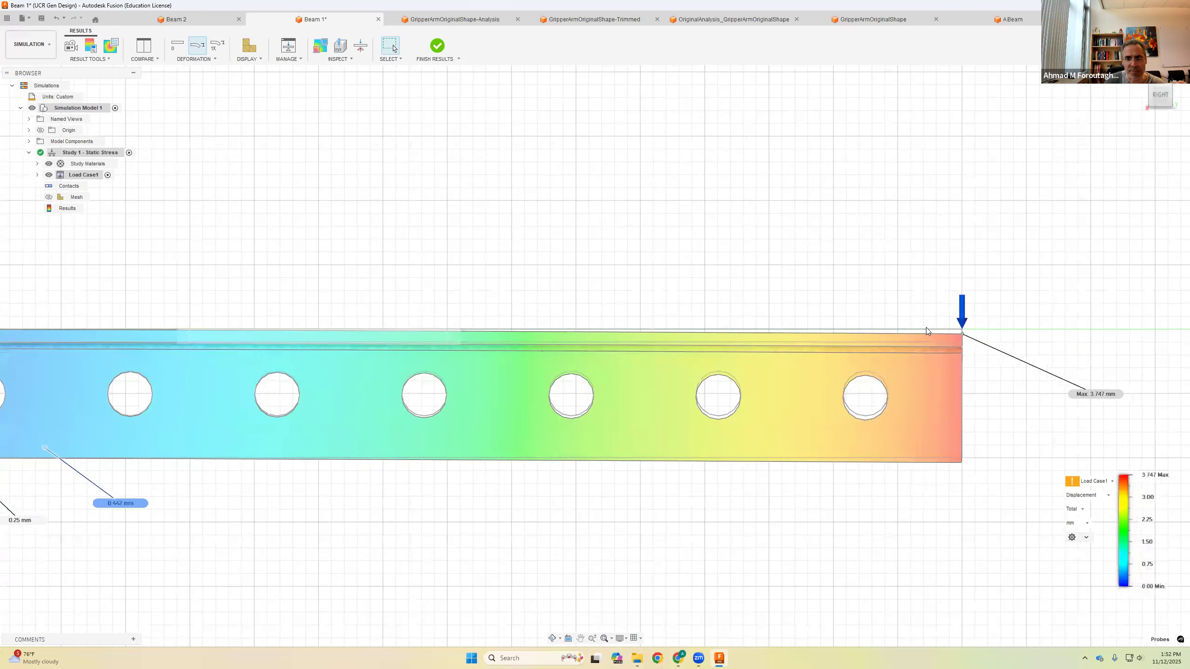
scroll(904, 327, down, 3)
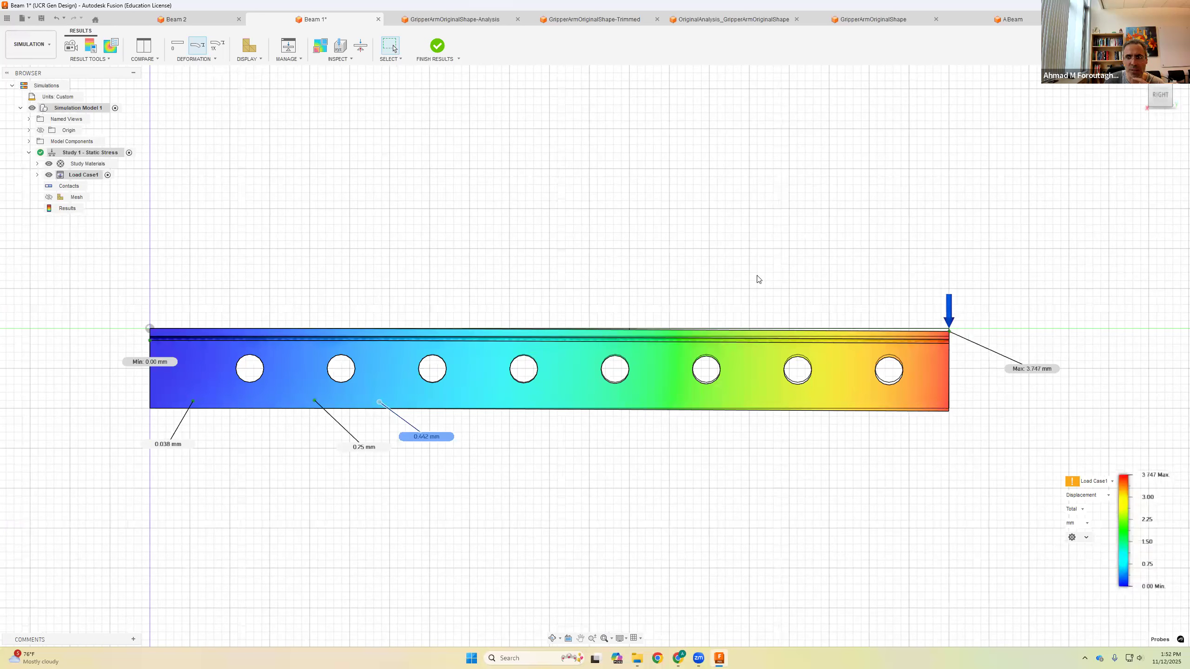
Step: Return the deformation display to the Adjusted scale
click(204, 63)
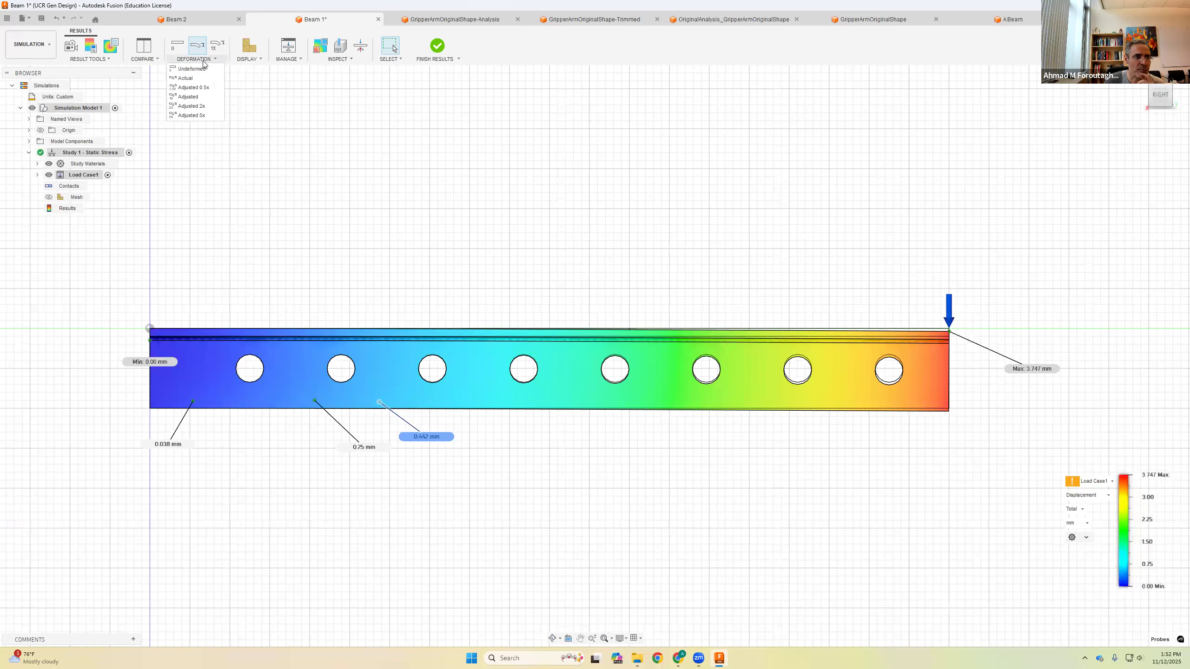
click(198, 98)
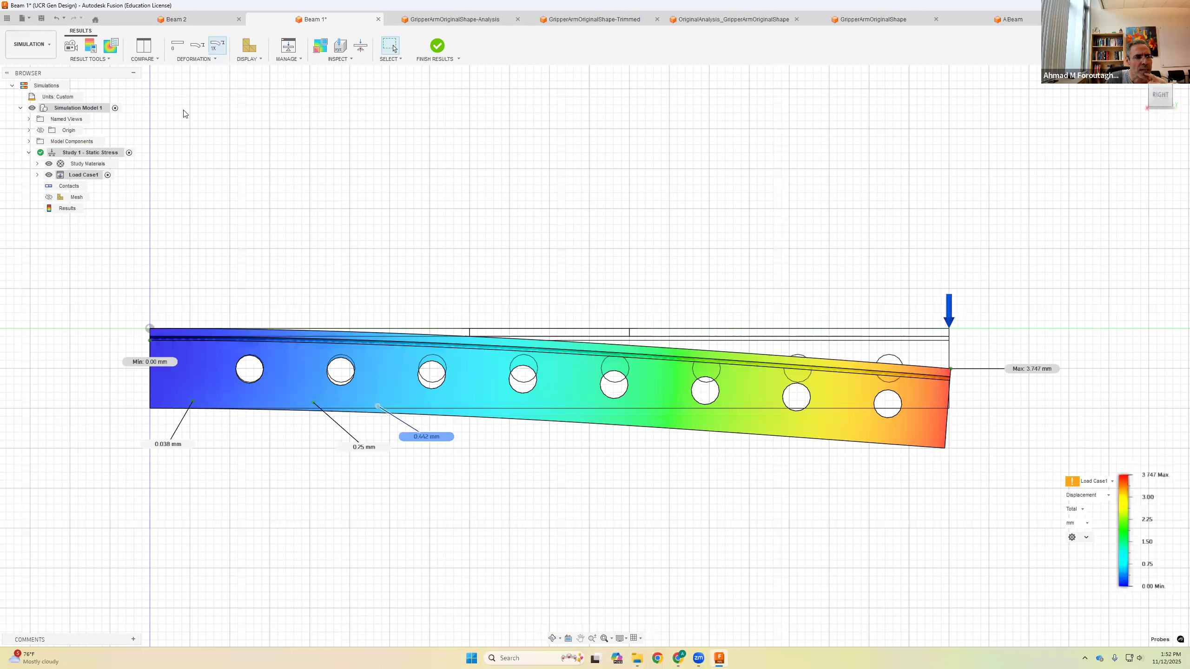
Step: Animate the displacement results with two-way playback
click(69, 47)
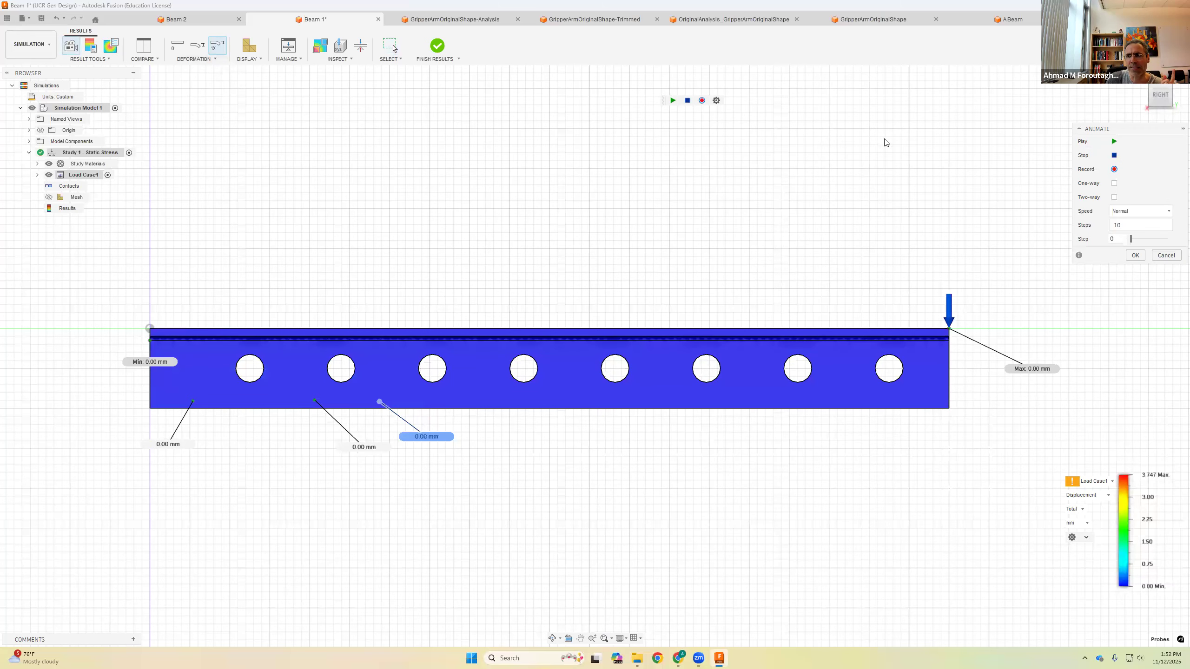
drag(1130, 130, 964, 118)
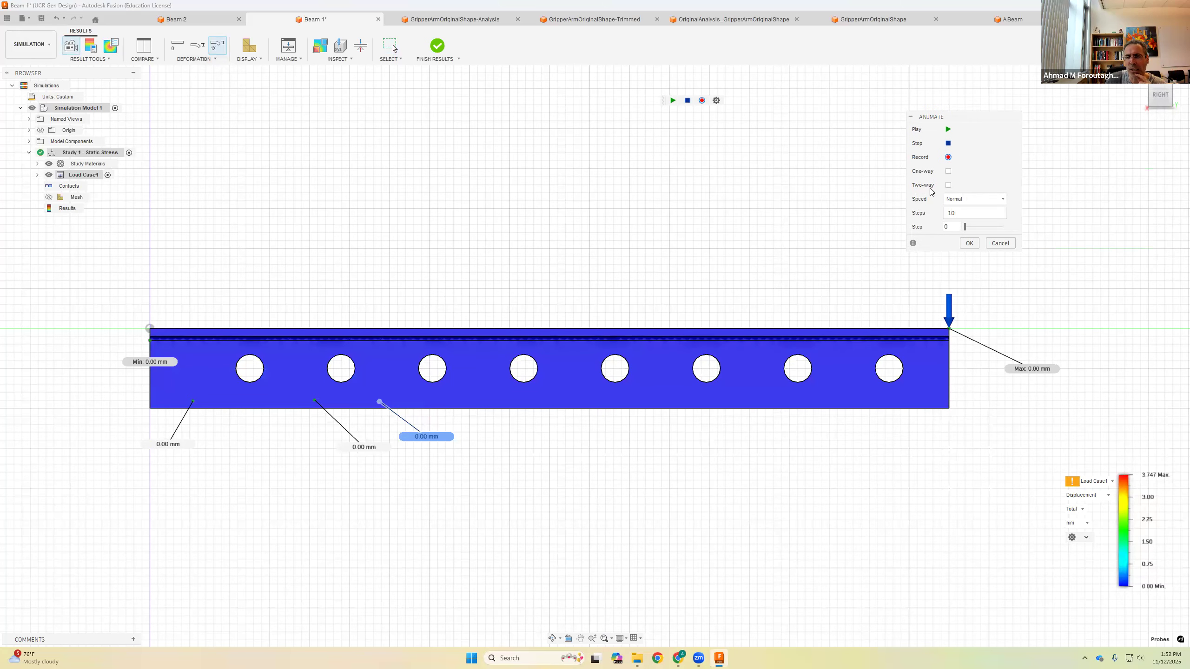
click(948, 185)
click(949, 130)
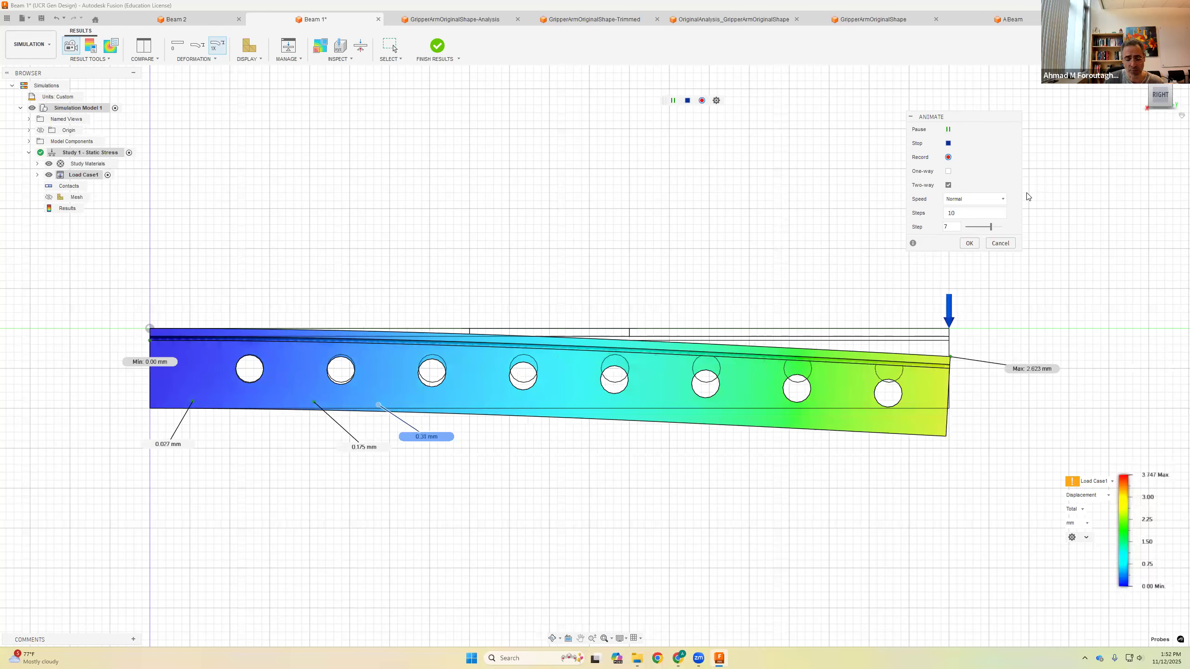
Step: Switch the animated result to stress and close the animation
shift+middle_drag(850, 292, 836, 319)
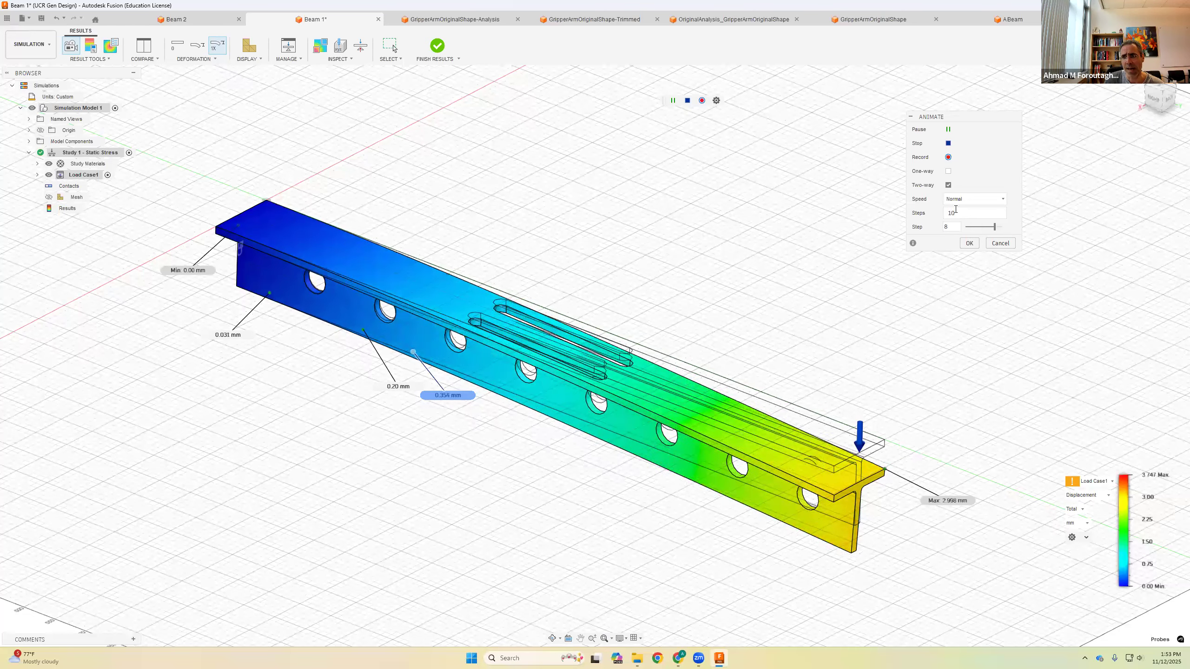
scroll(749, 285, up, 2)
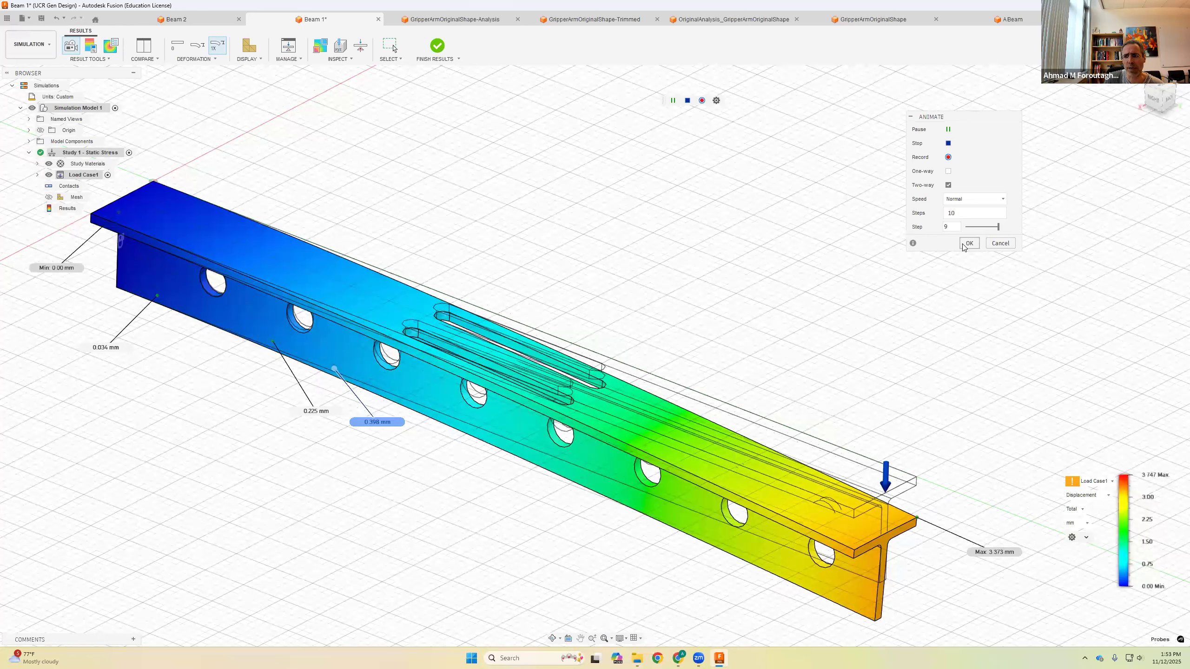
click(1094, 497)
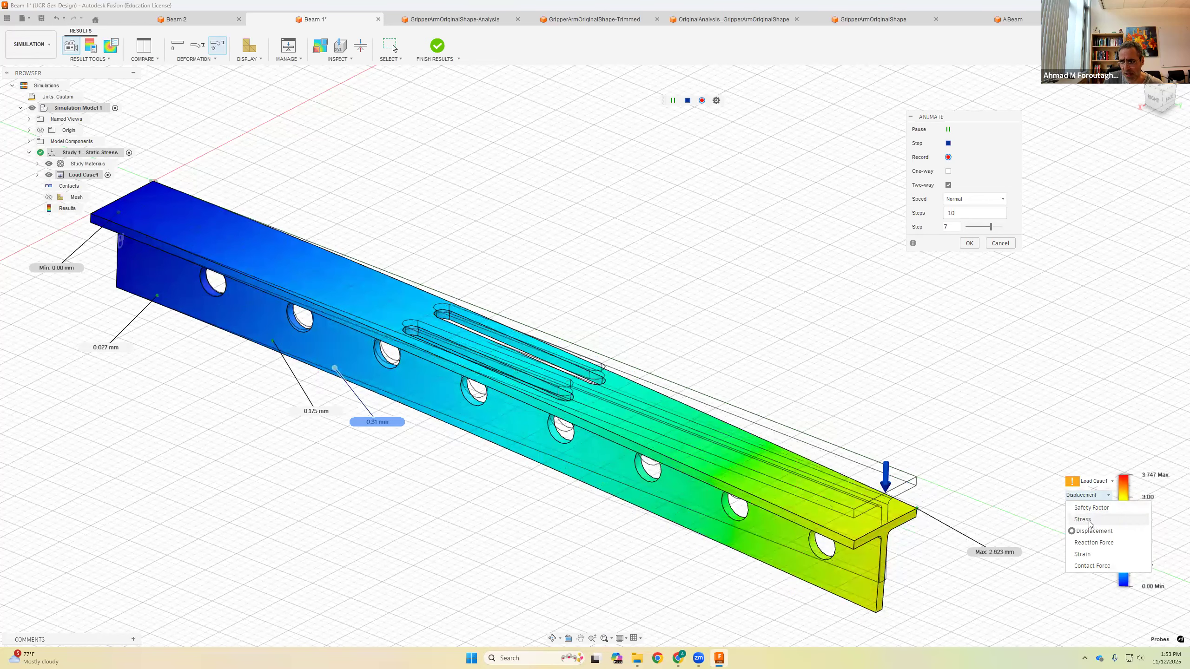
click(1083, 519)
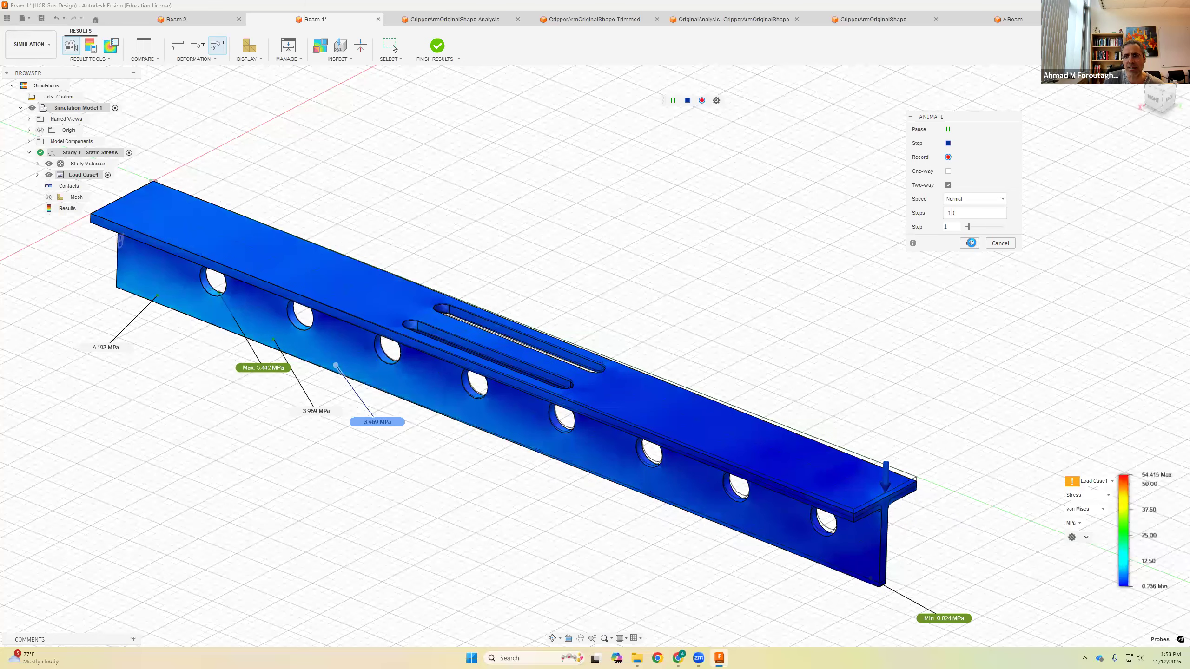
click(969, 243)
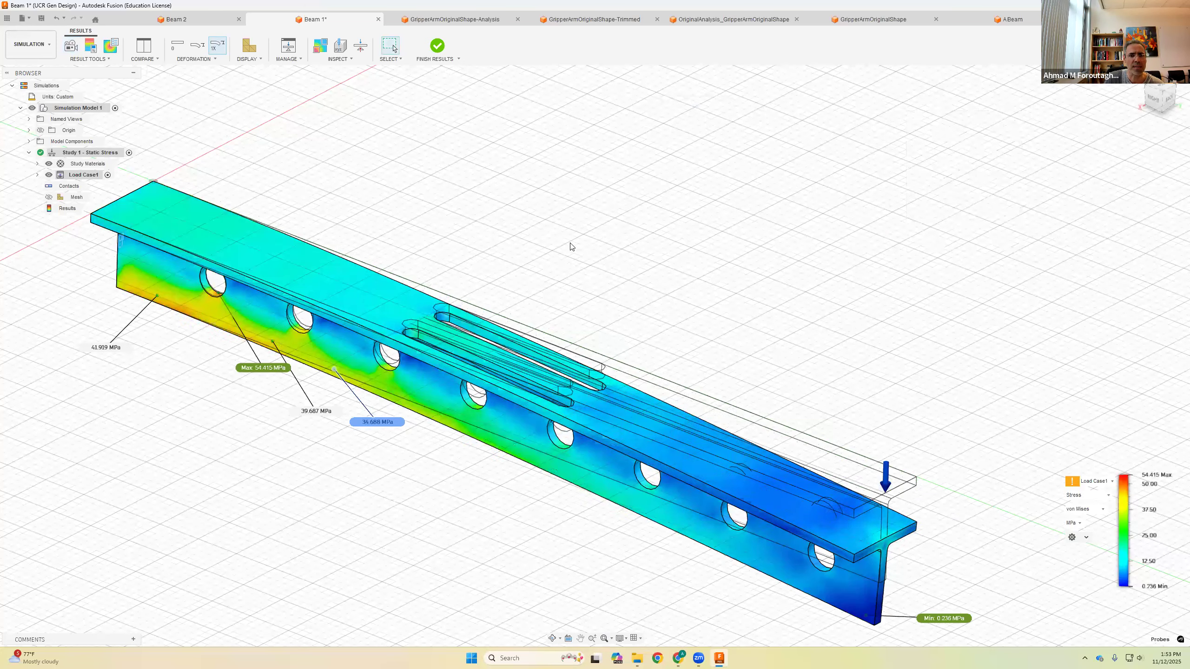
Step: Finish reviewing the results of this beam
middle_drag(650, 299, 545, 184)
scroll(658, 319, down, 2)
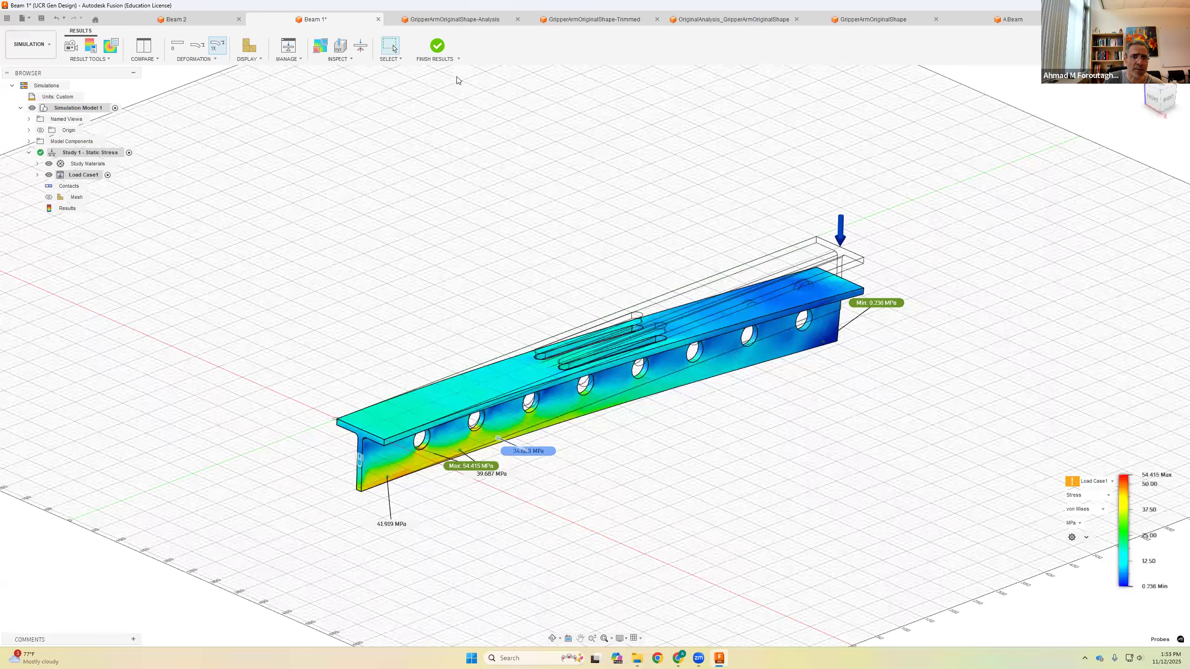
click(437, 47)
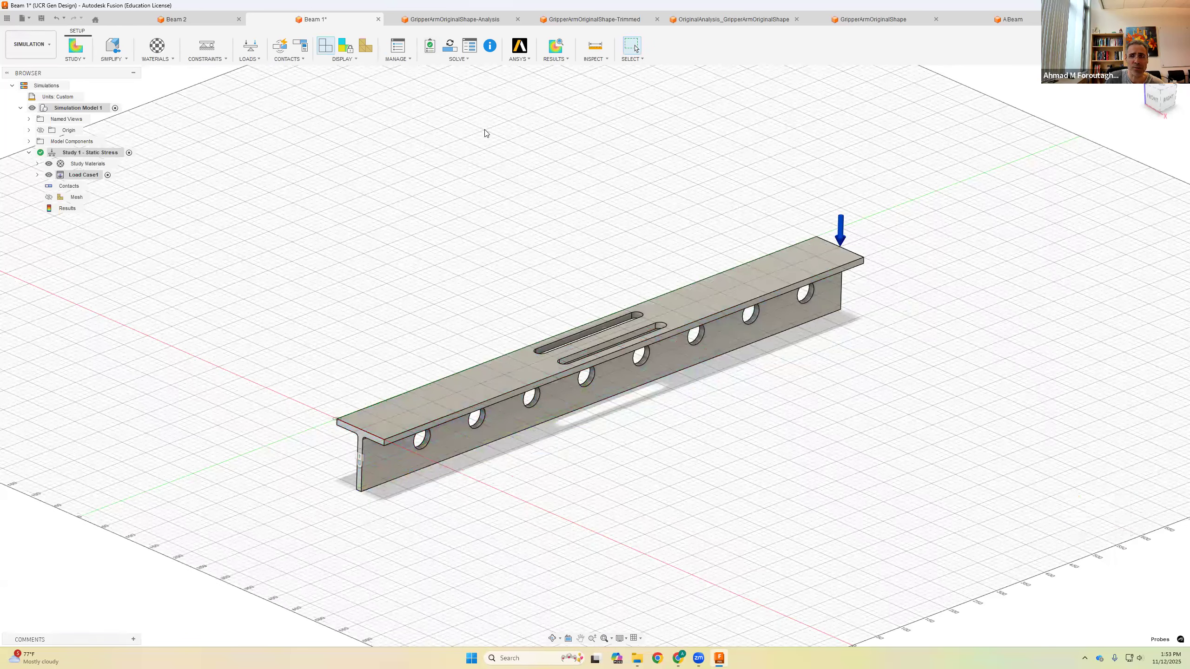
Step: Switch to the ABeam design and close its results details panel
click(1009, 19)
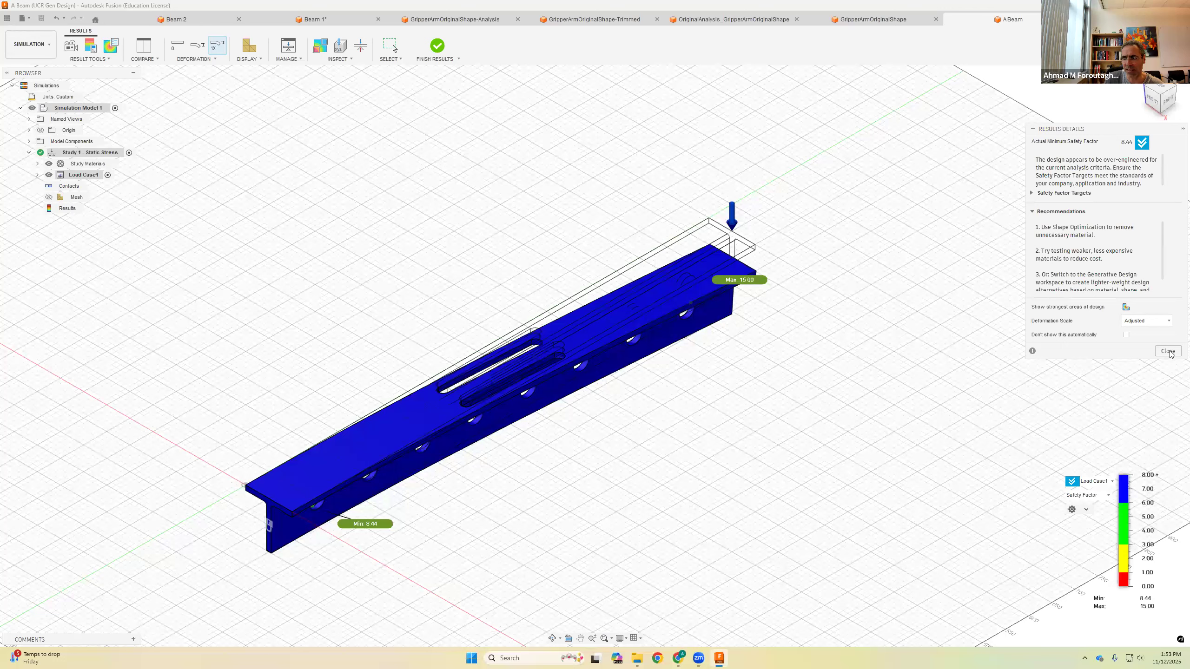
click(1143, 345)
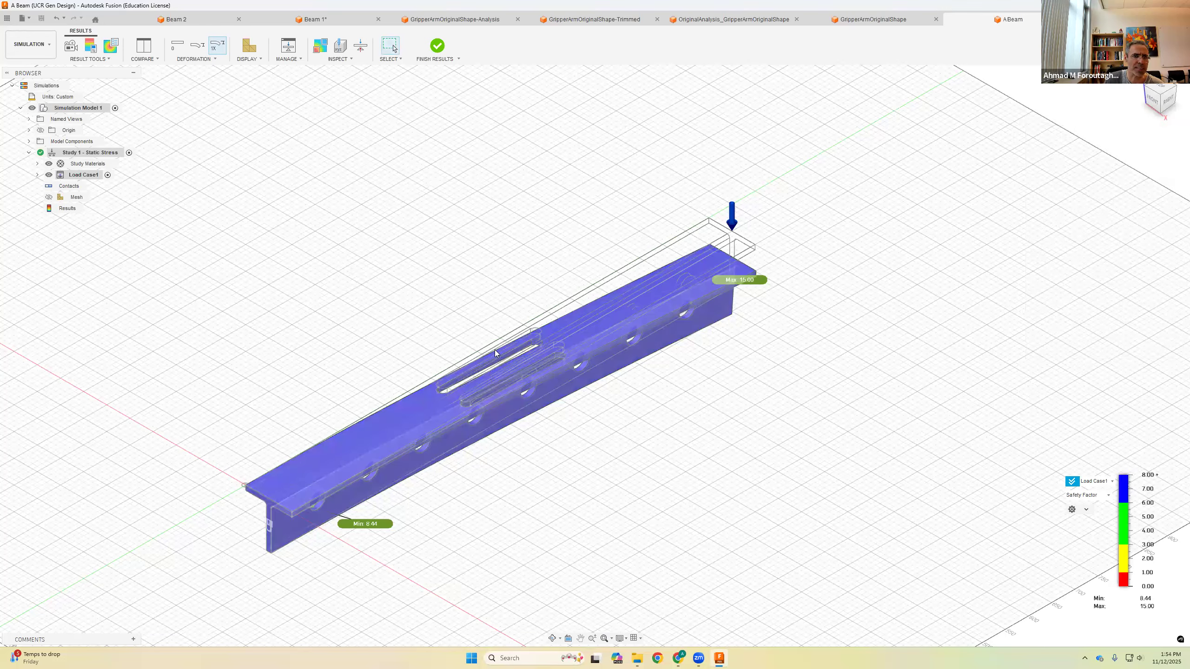
Step: Reopen the ABeam simulation results and display the stress plot
click(438, 46)
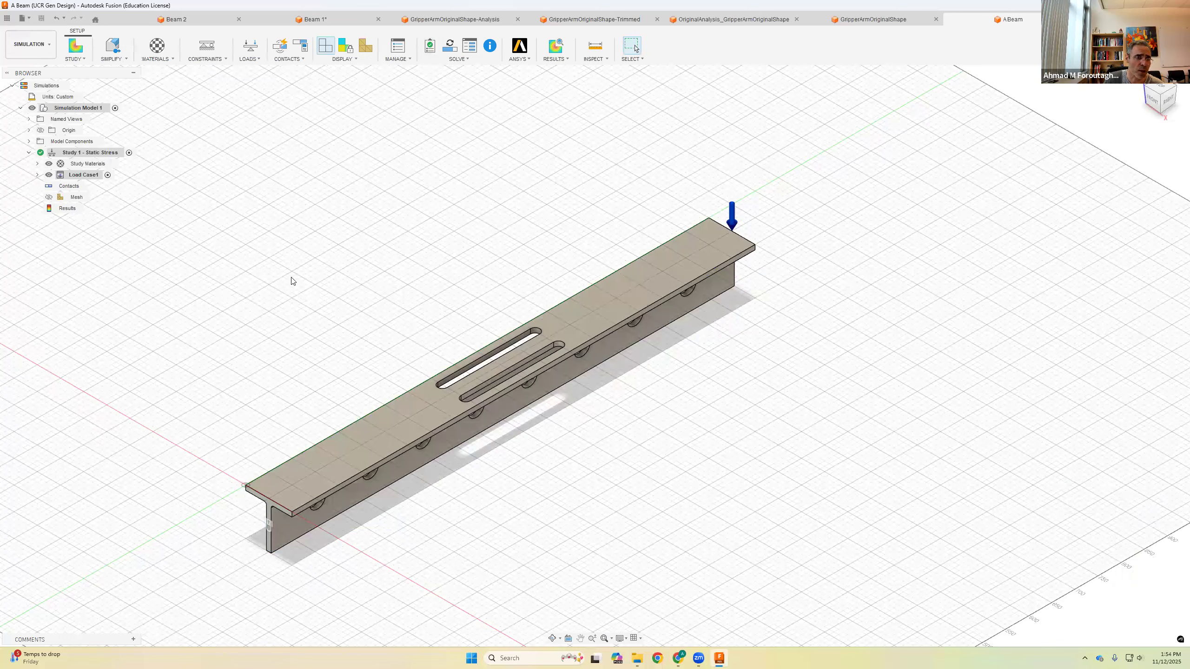
double_click(68, 209)
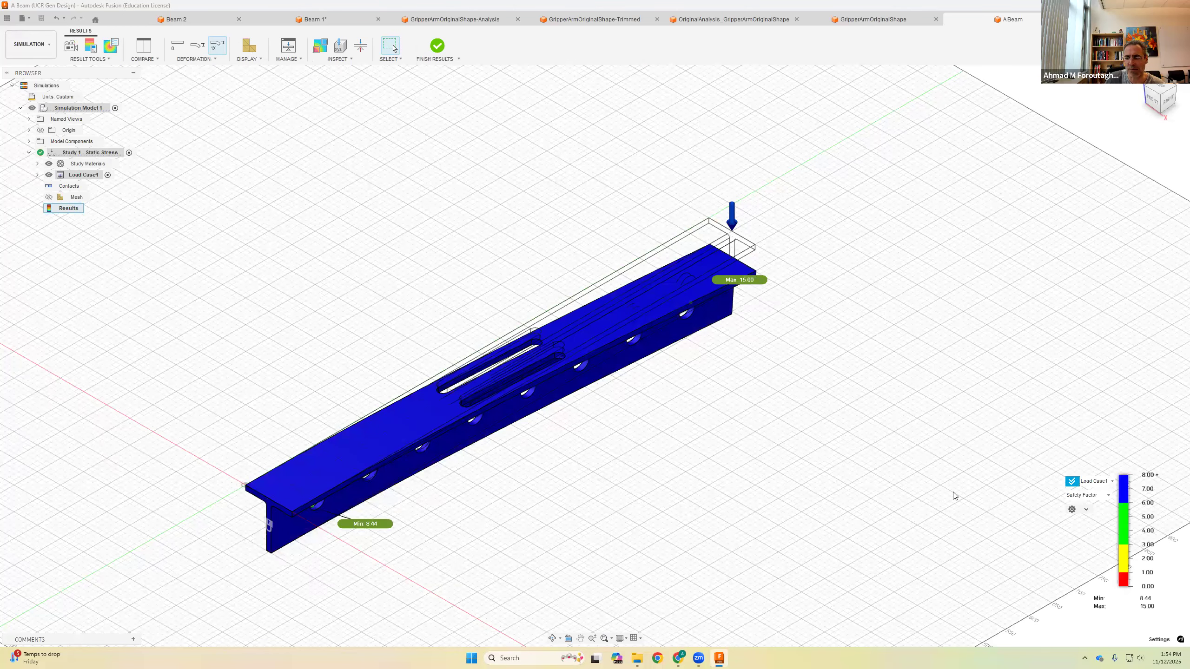
click(1085, 497)
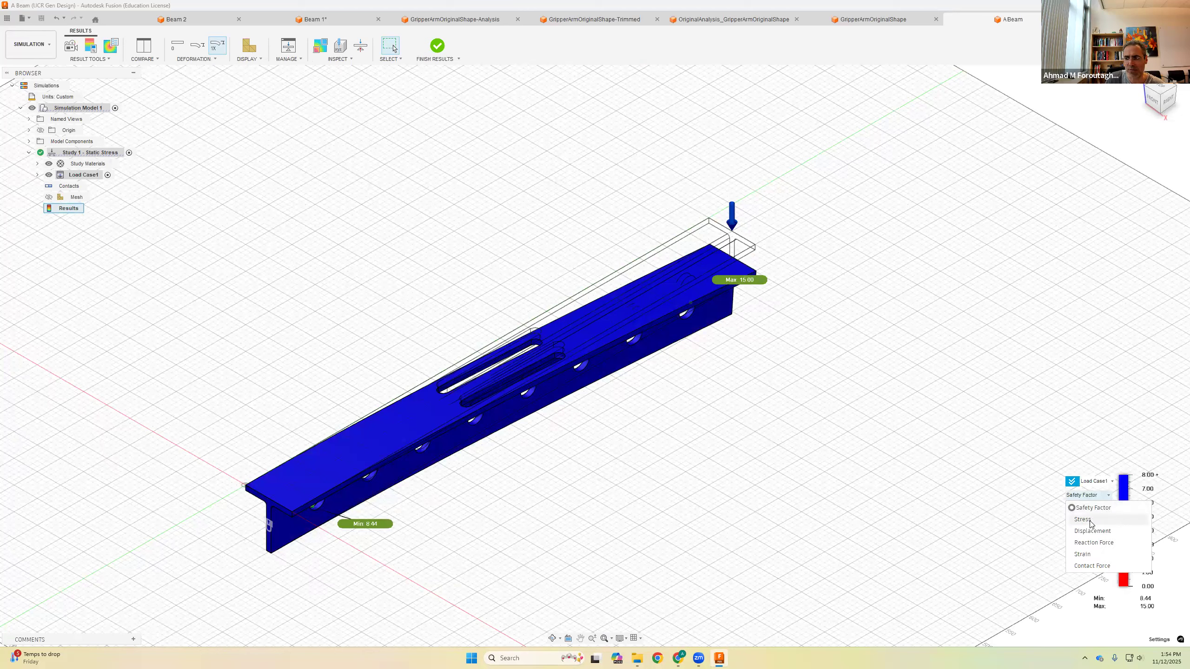
click(1087, 523)
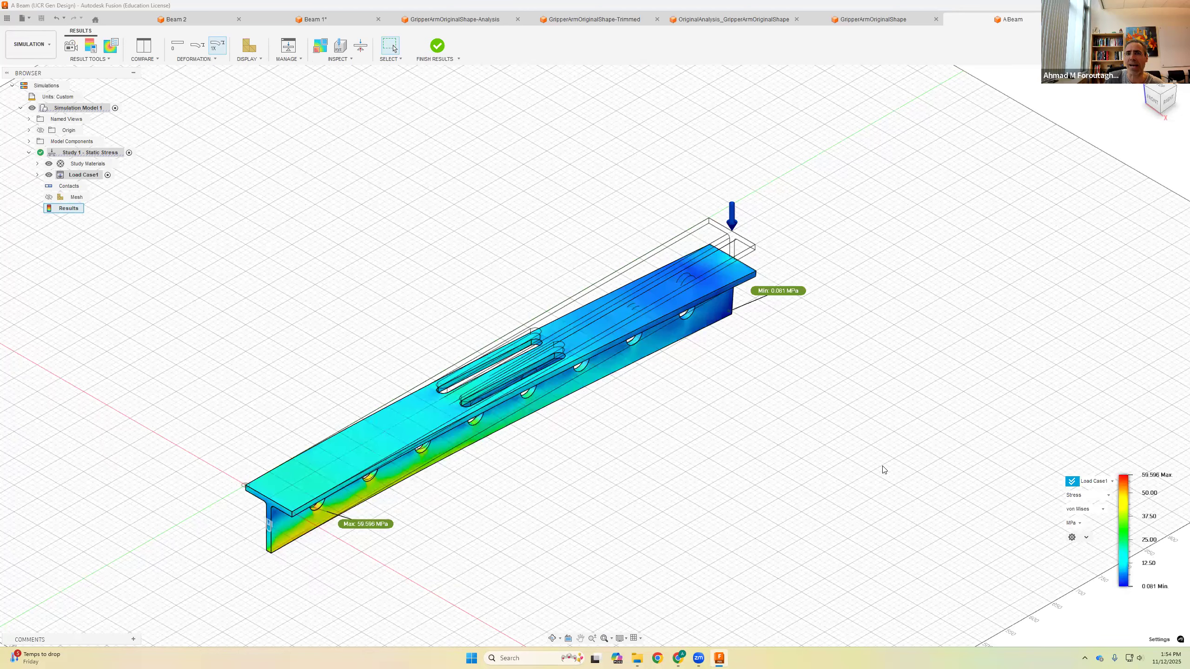